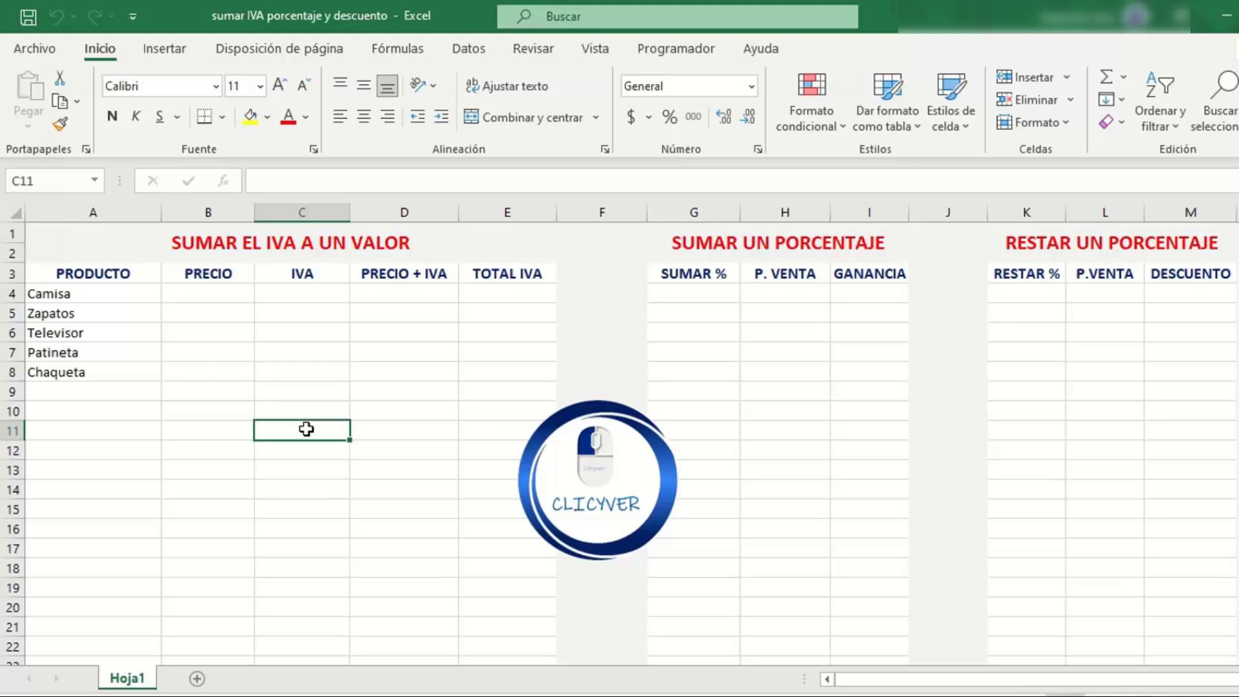
Step: Enter 25000 as the Camisa price in B4 and select the PRECIO and IVA ranges to show their formats
left_click(329, 249)
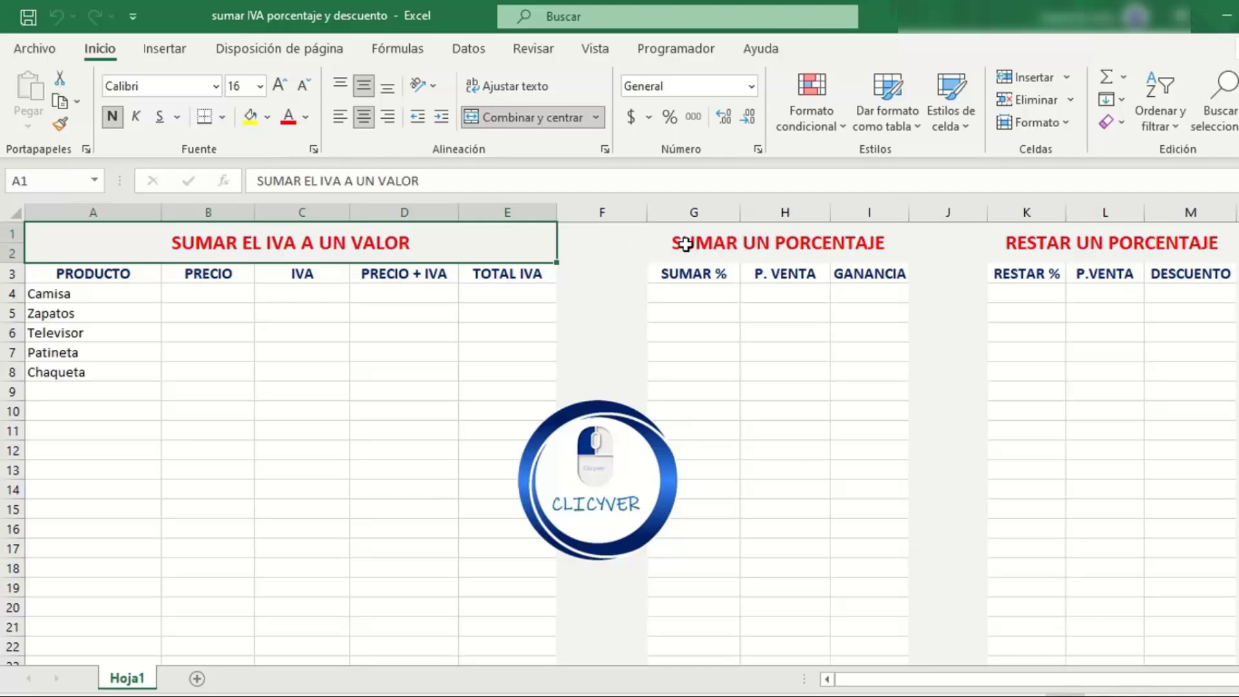
left_click(702, 245)
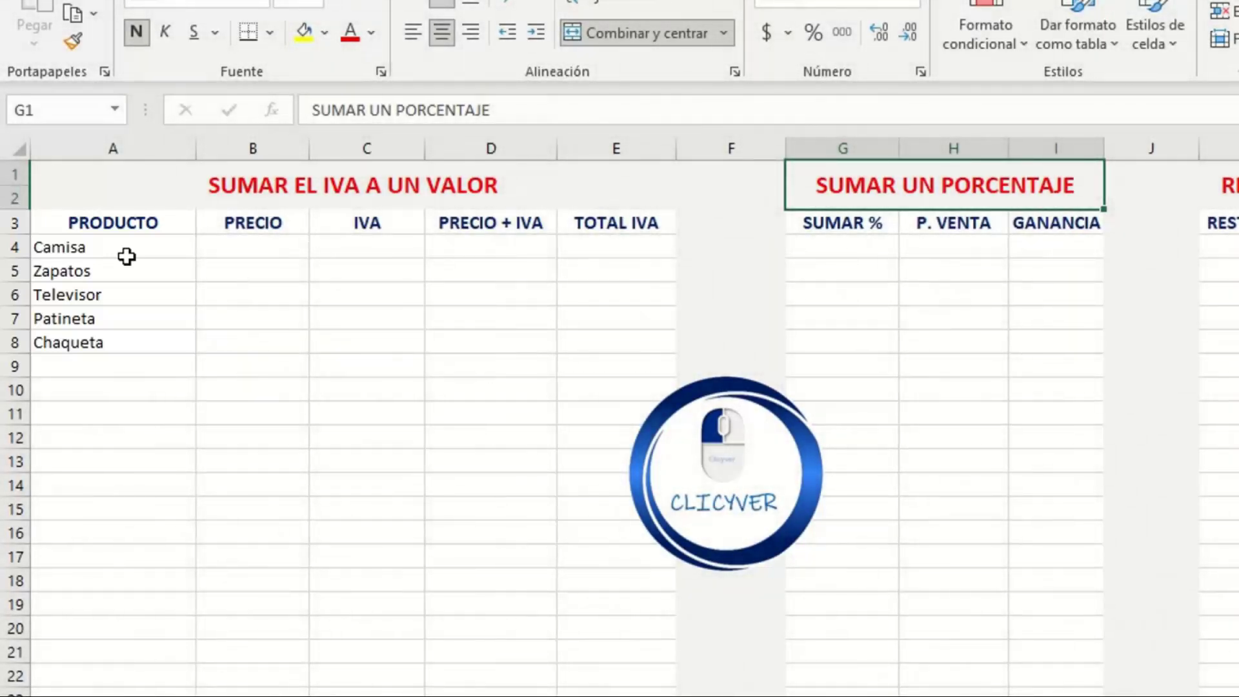
left_click(247, 249)
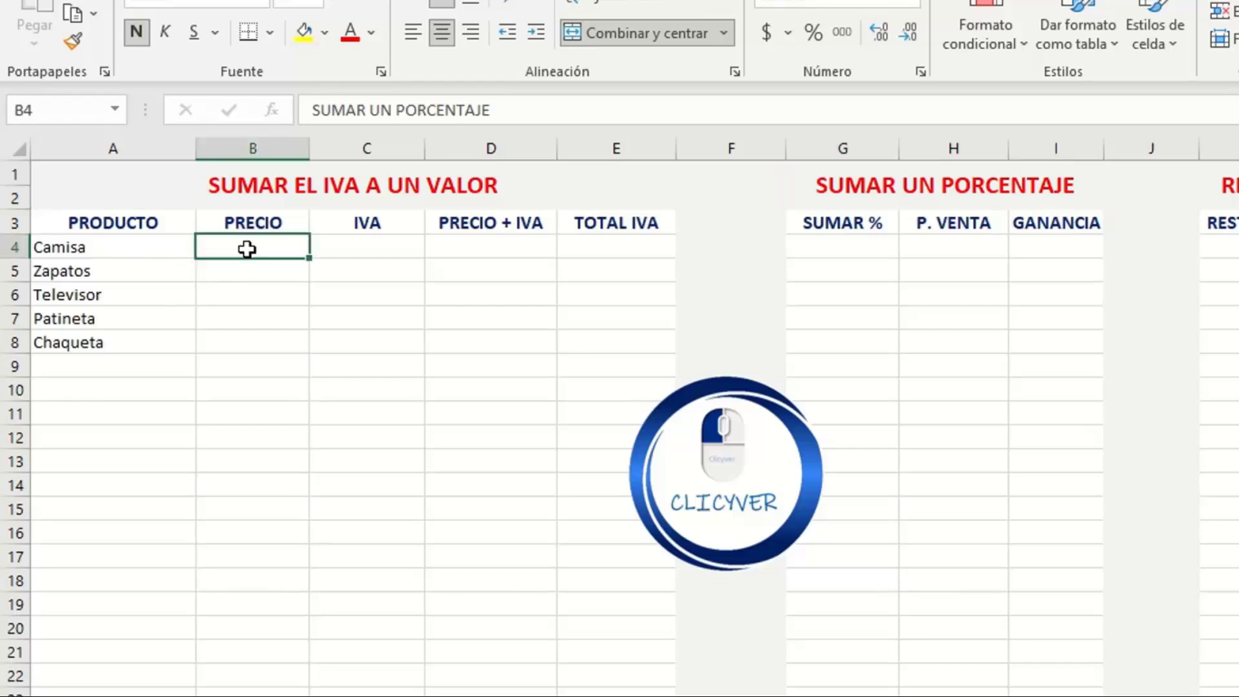
type("2500")
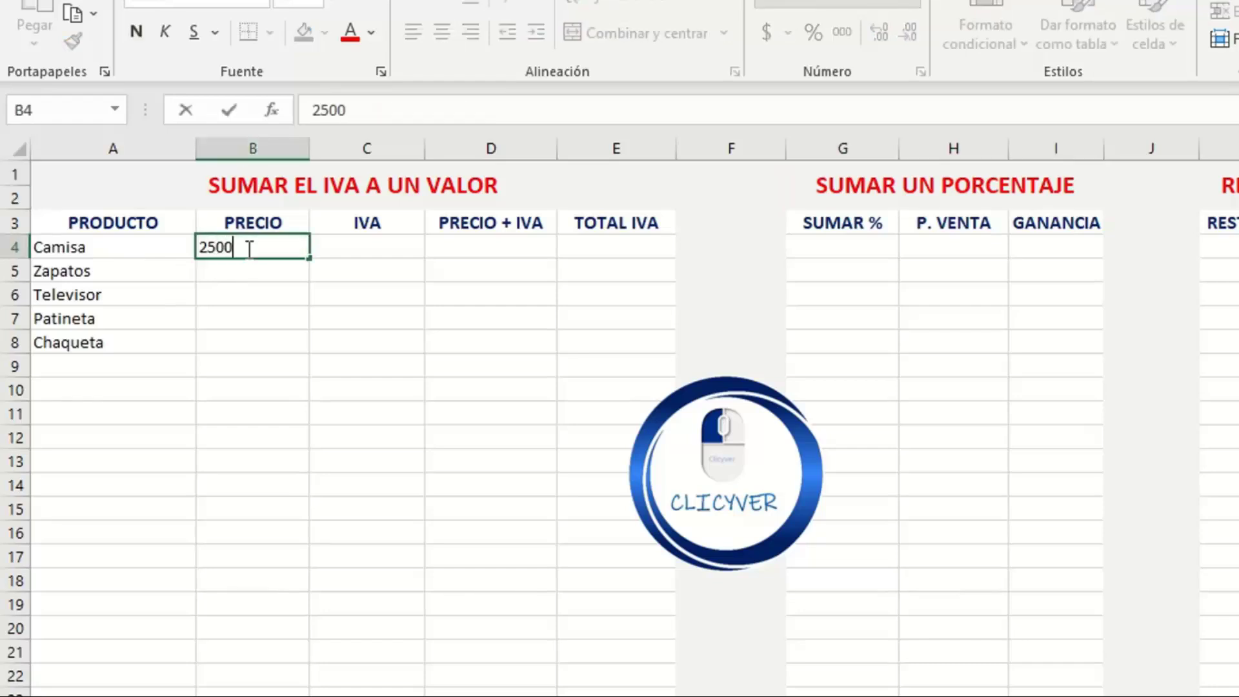
type("0")
key("Return")
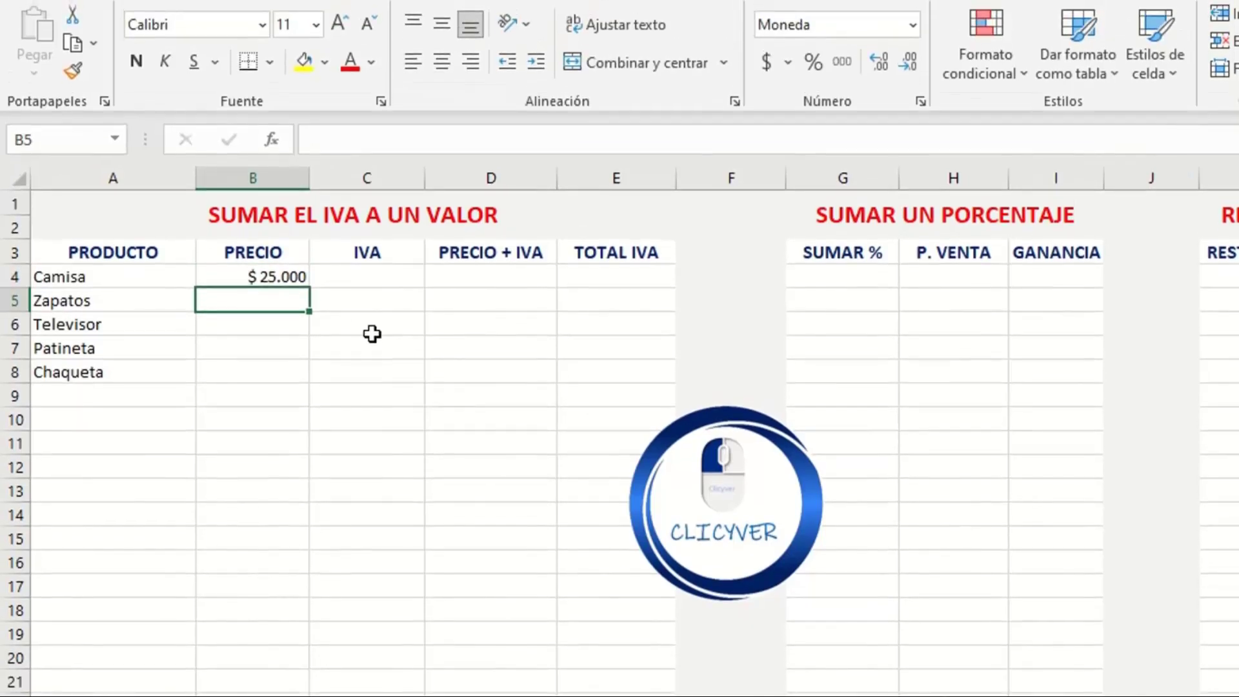
left_click_drag(271, 281, 273, 371)
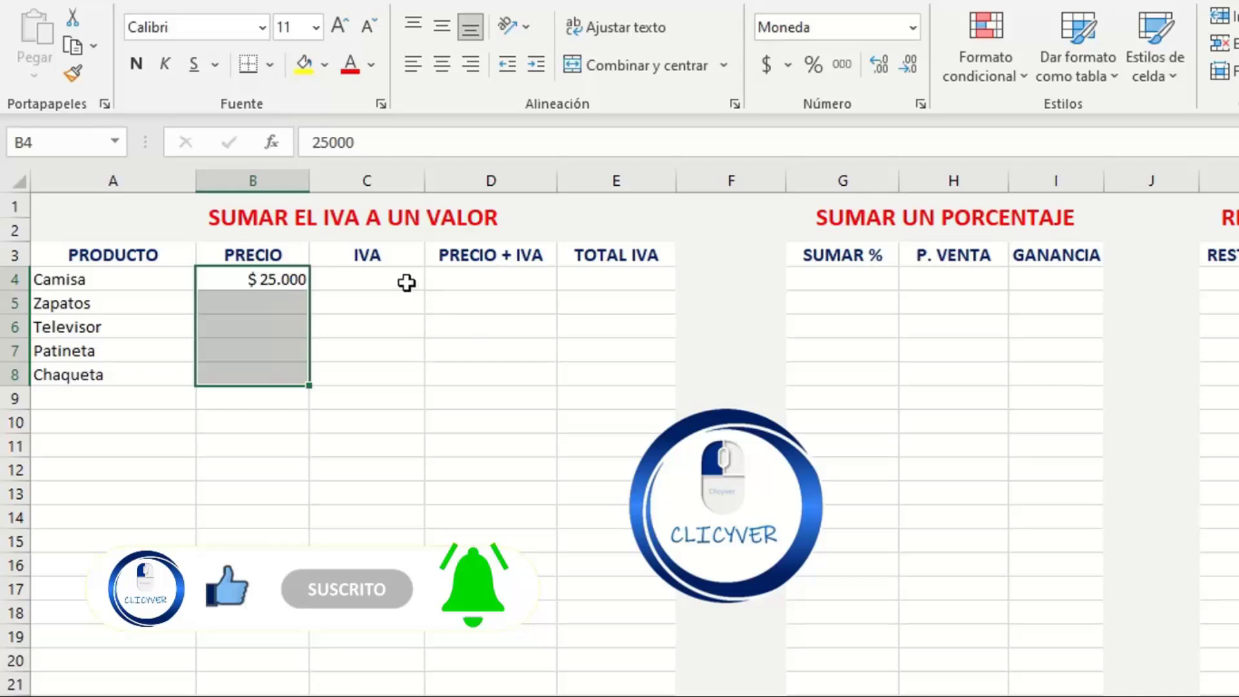
left_click_drag(407, 282, 401, 372)
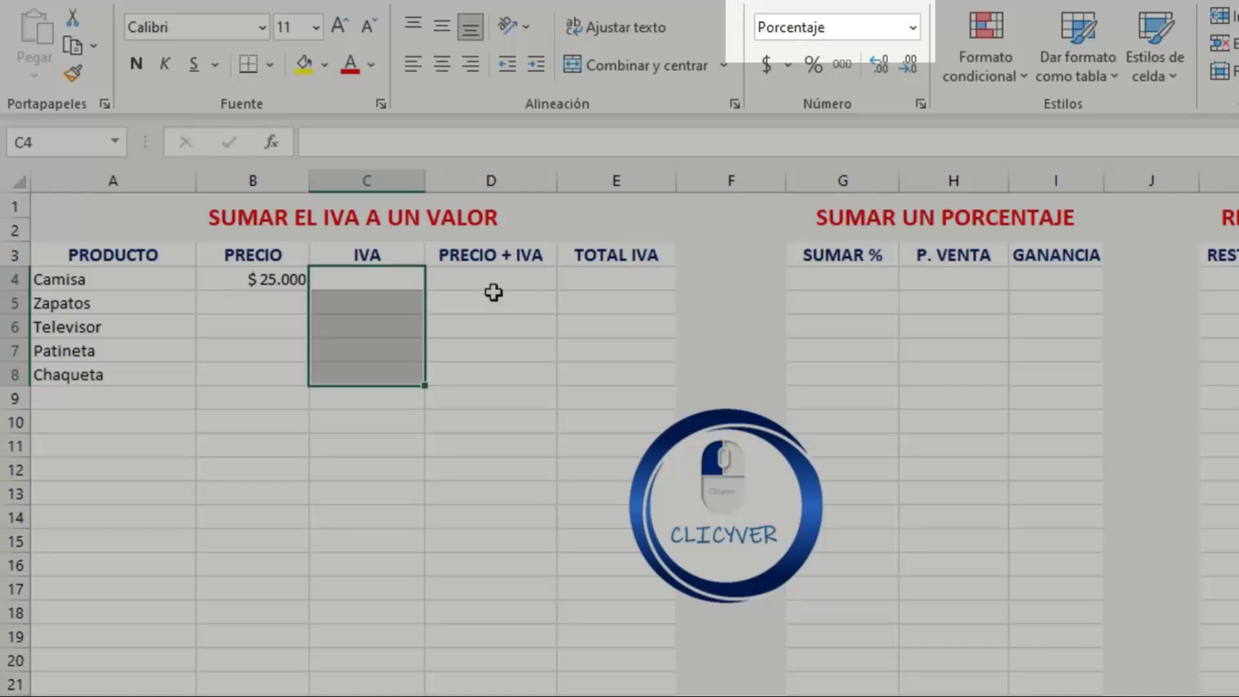
left_click_drag(494, 281, 631, 376)
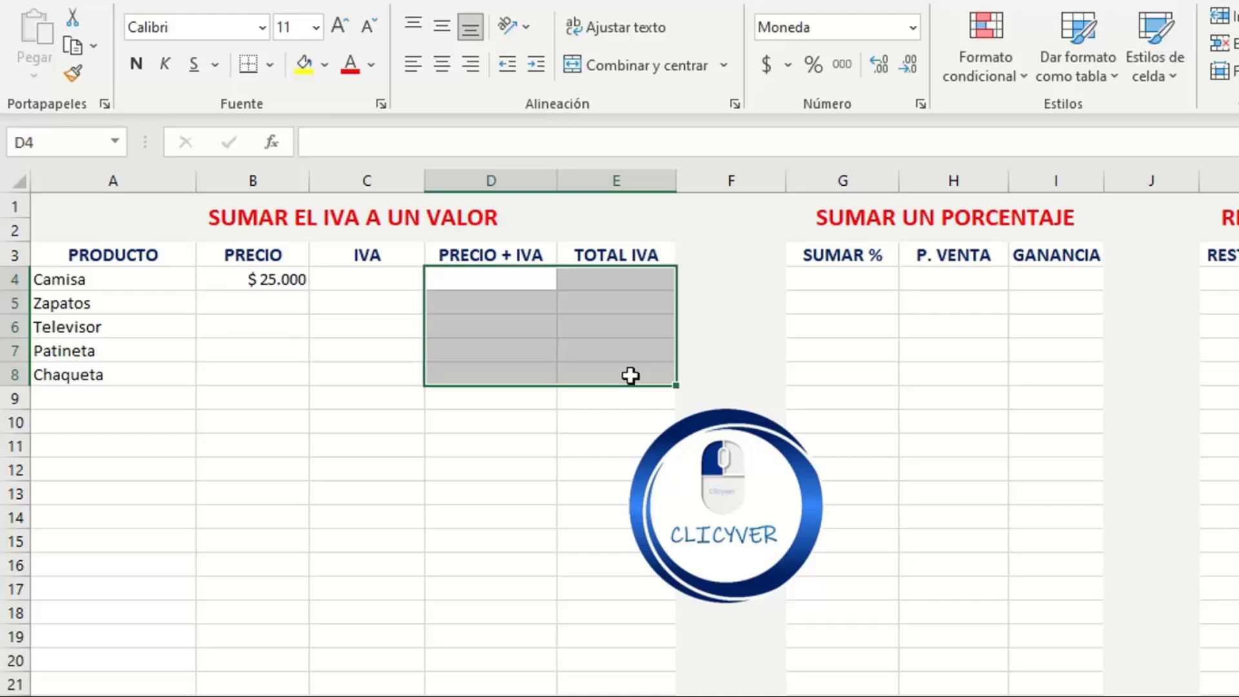
left_click(361, 381)
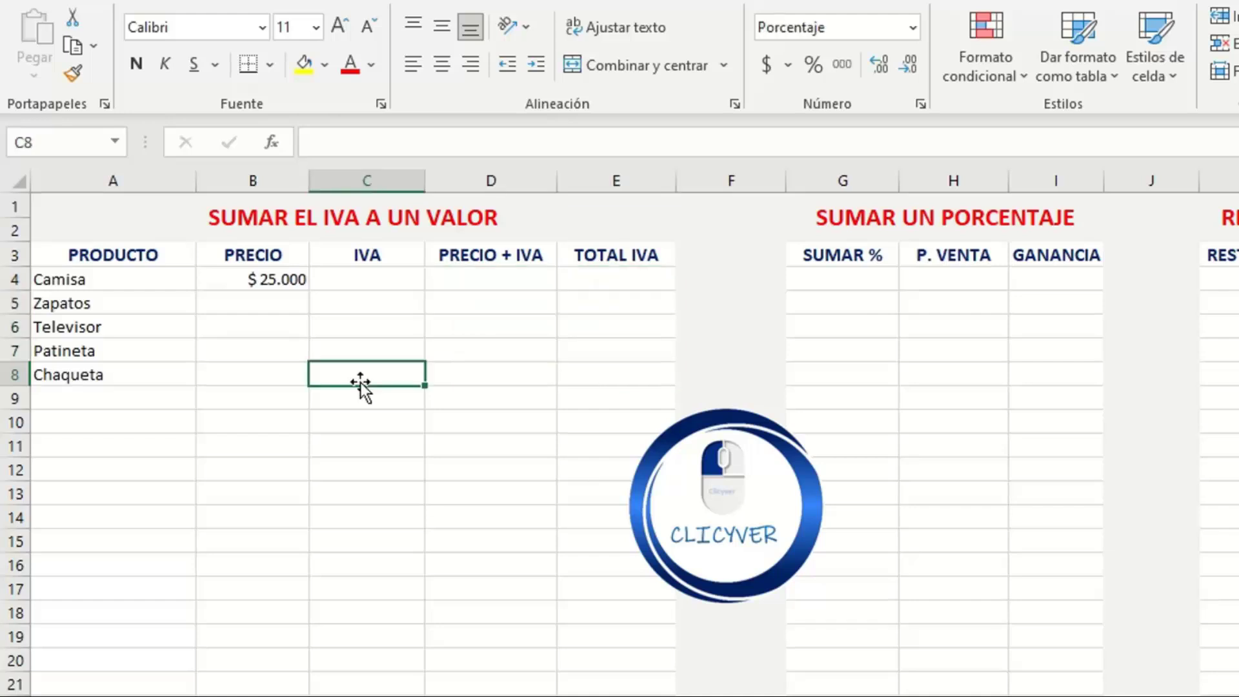
left_click(388, 280)
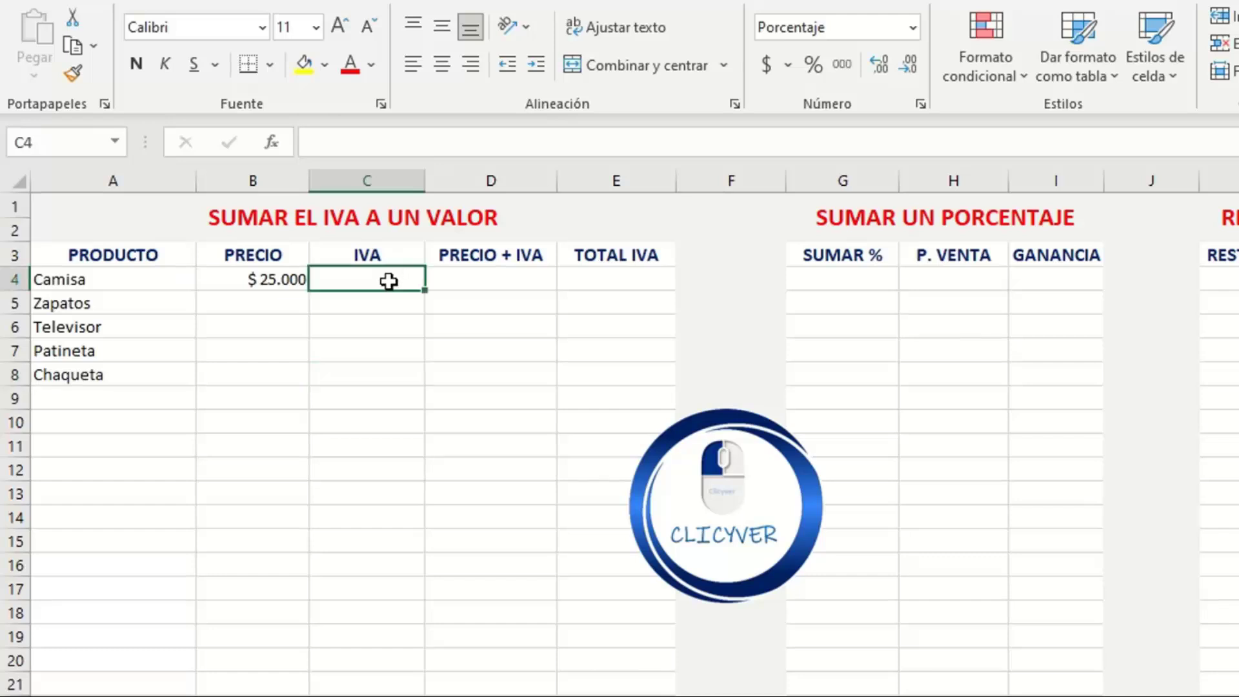
left_click(511, 278)
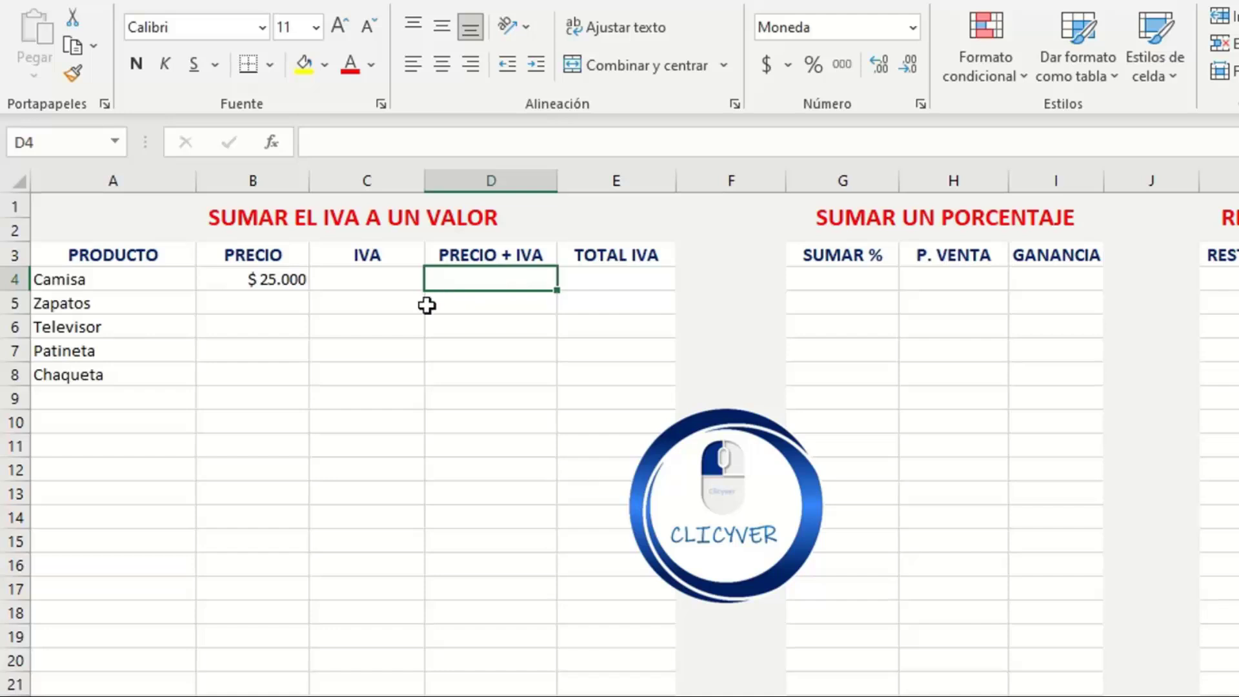
left_click(268, 280)
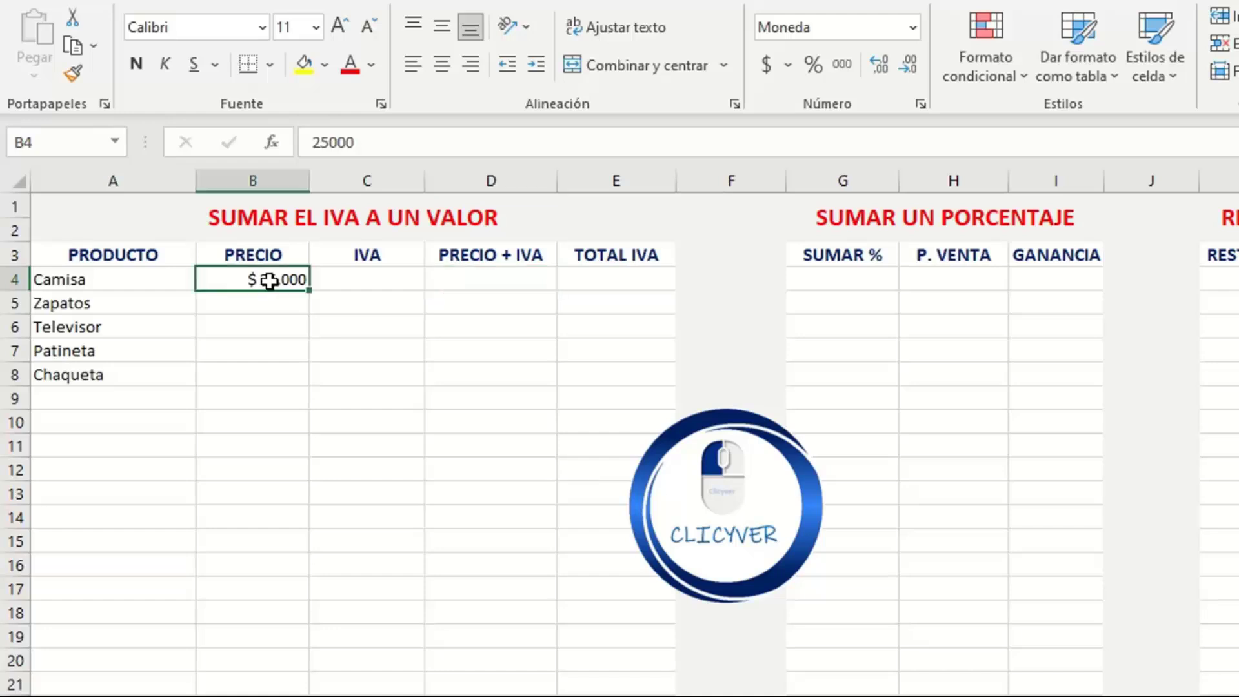
left_click(381, 282)
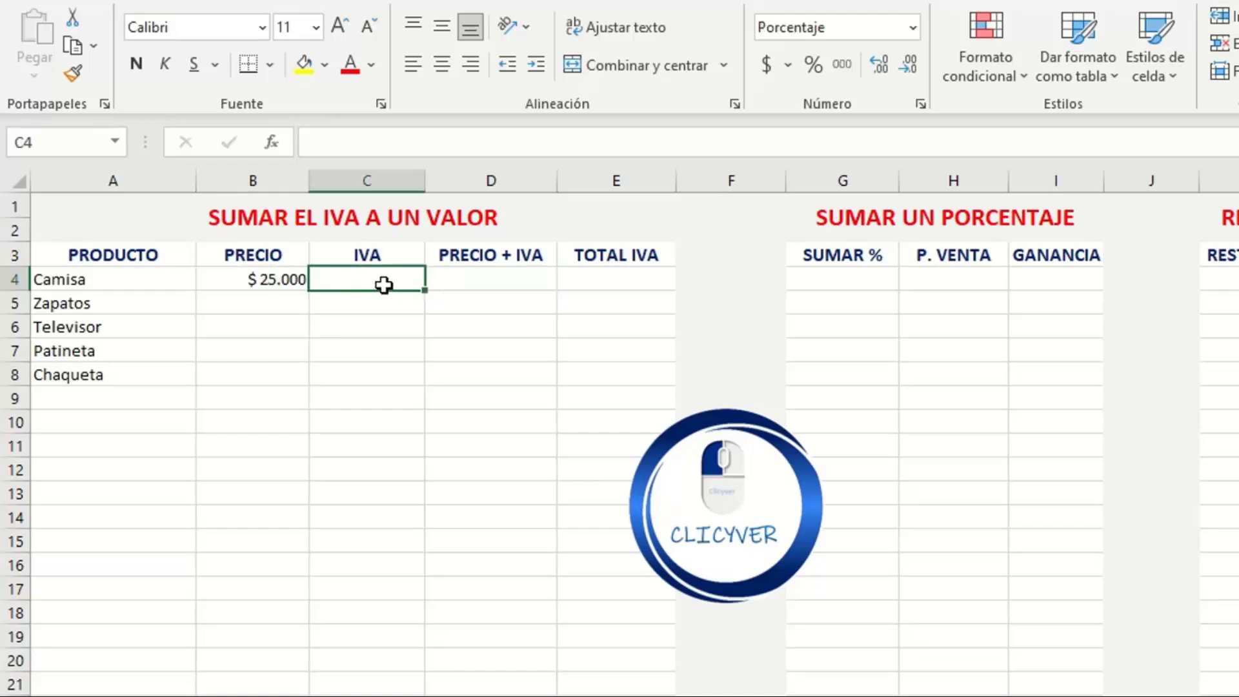
left_click(514, 283)
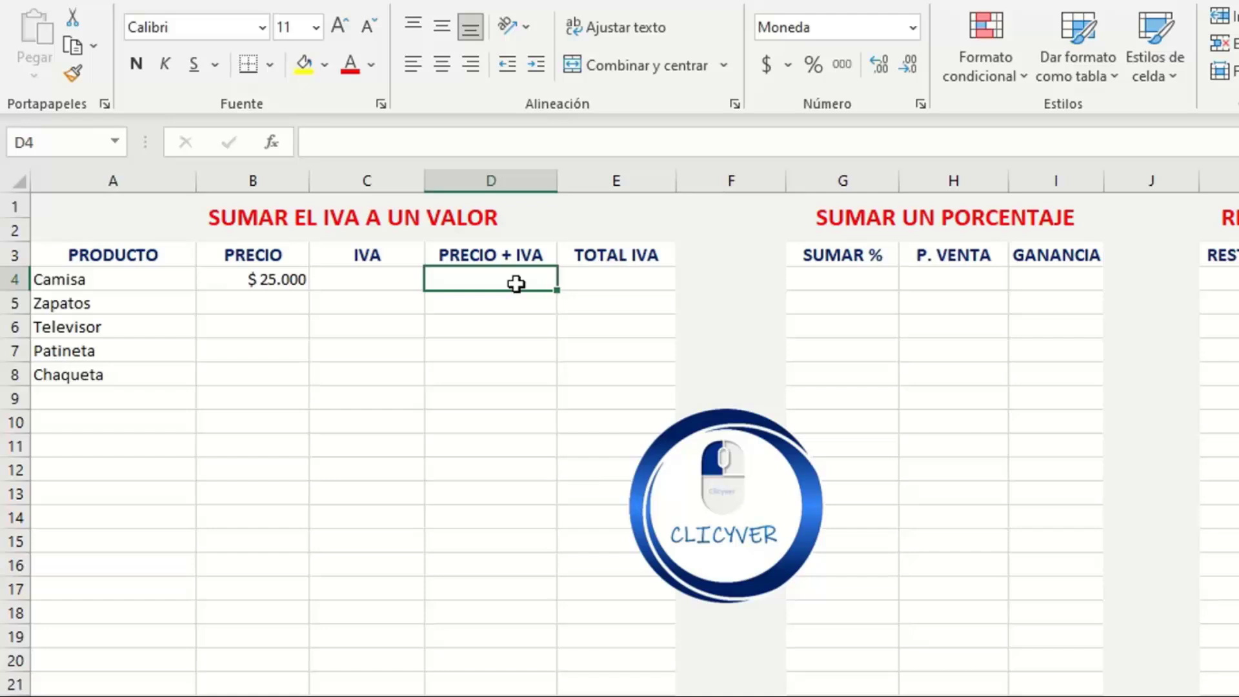
Step: Enter the formula =B4*C4+B4 in D4 for Camisa's price plus IVA
type("=")
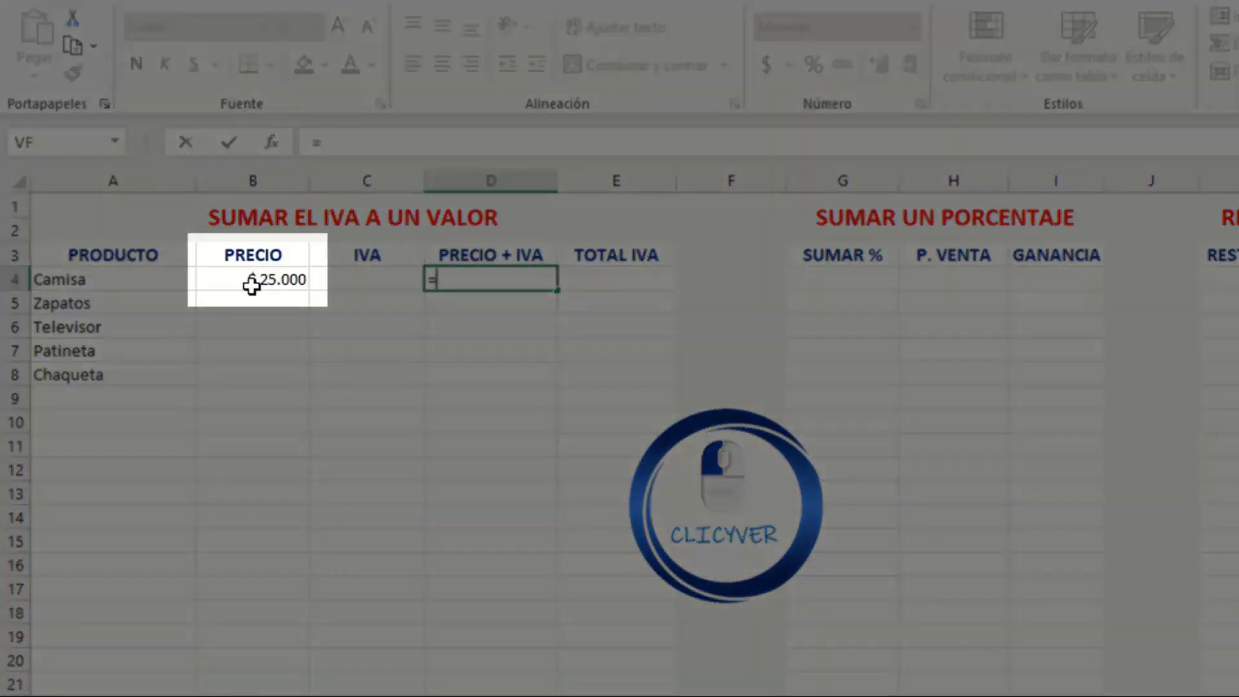
left_click(251, 284)
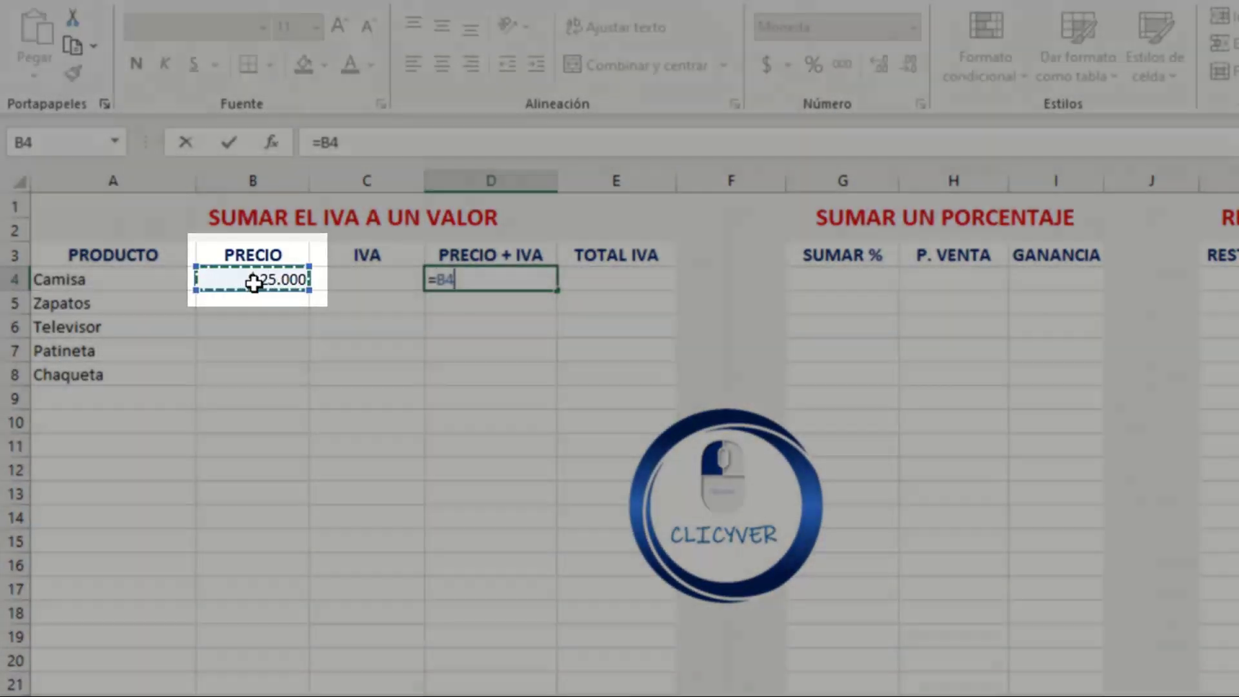
type("*")
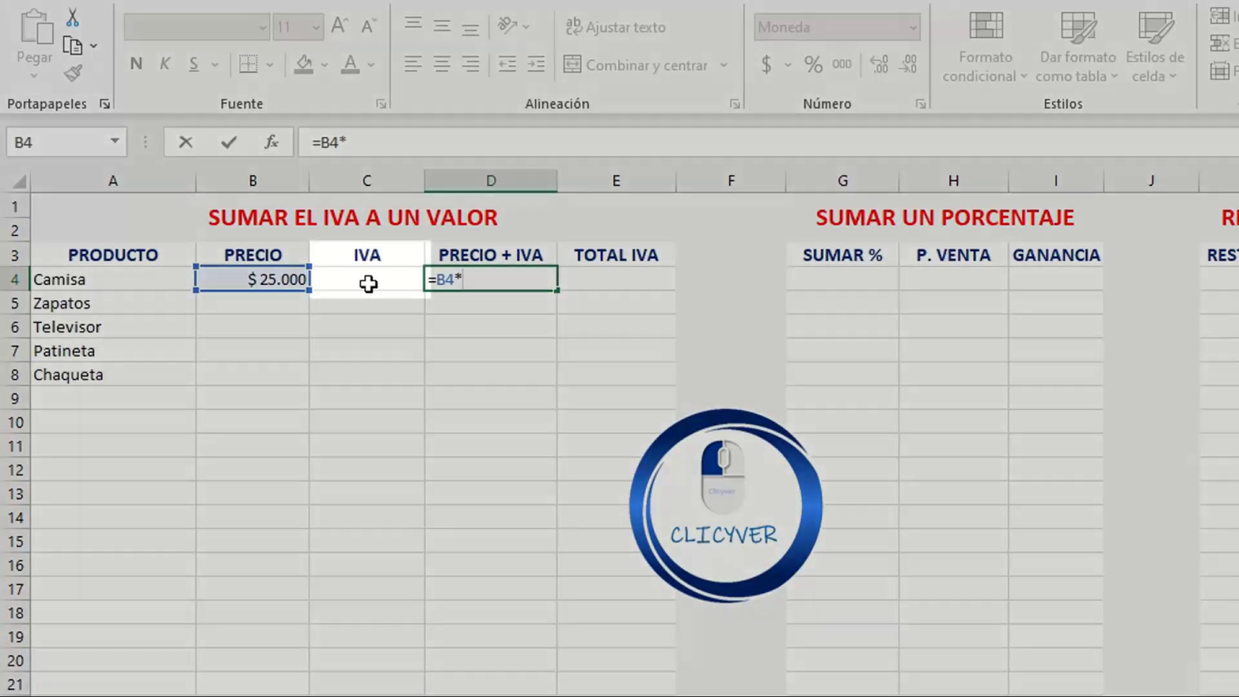
left_click(369, 282)
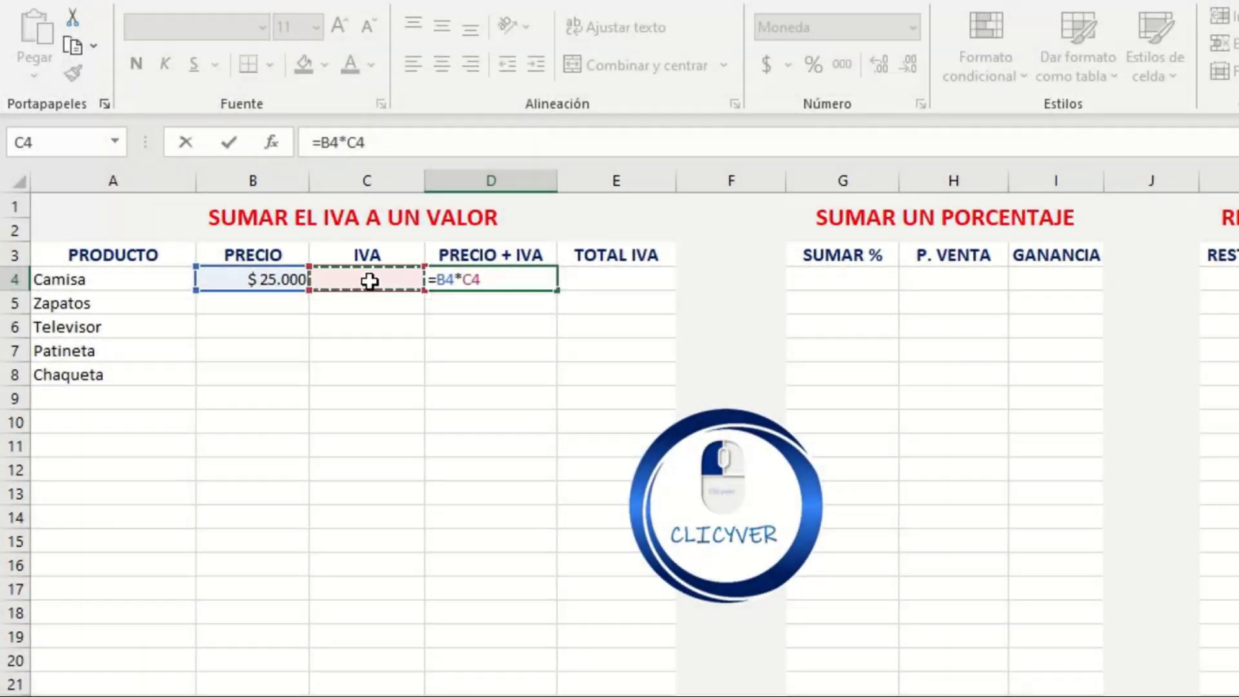
type("+")
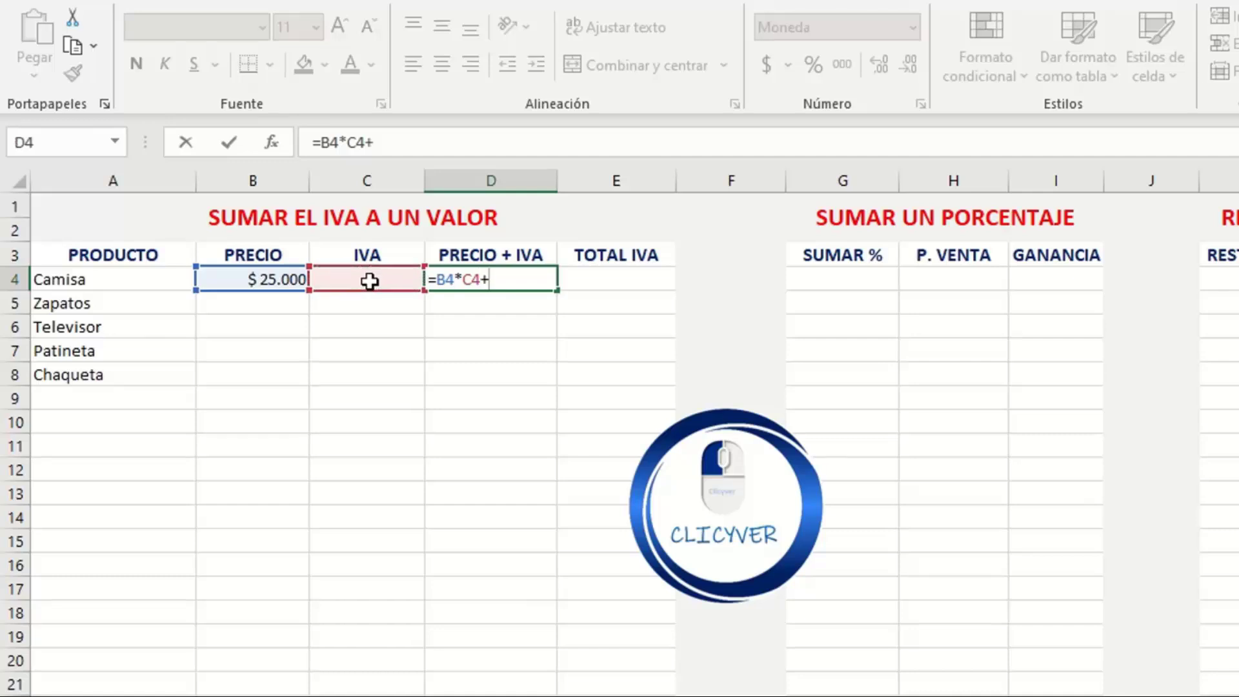
left_click(251, 279)
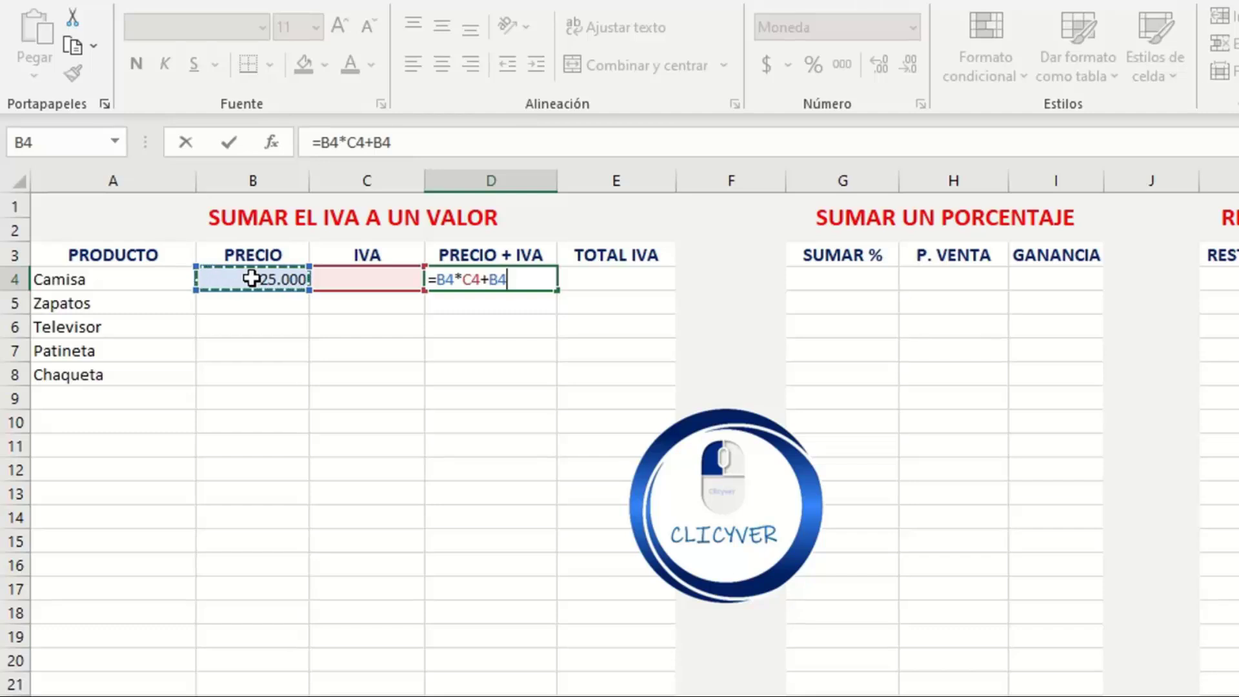
key("Return")
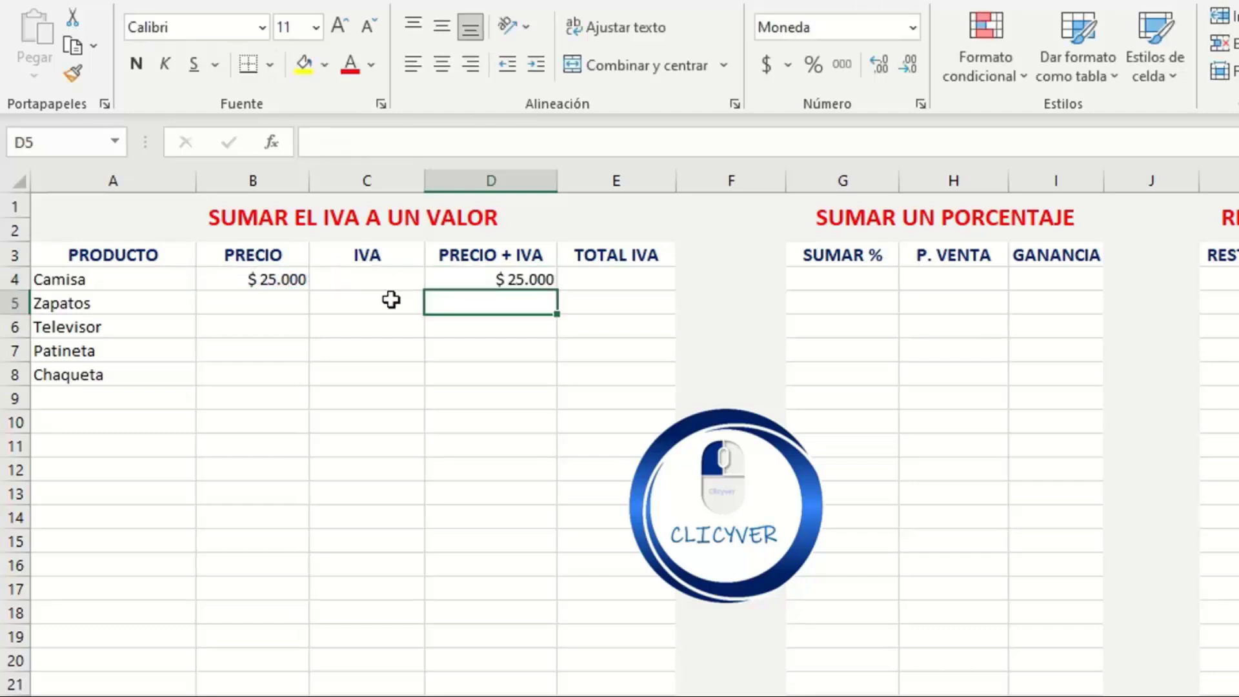
Step: Check the D4 formula against the B4 price, then move to IVA cell C4
left_click(474, 280)
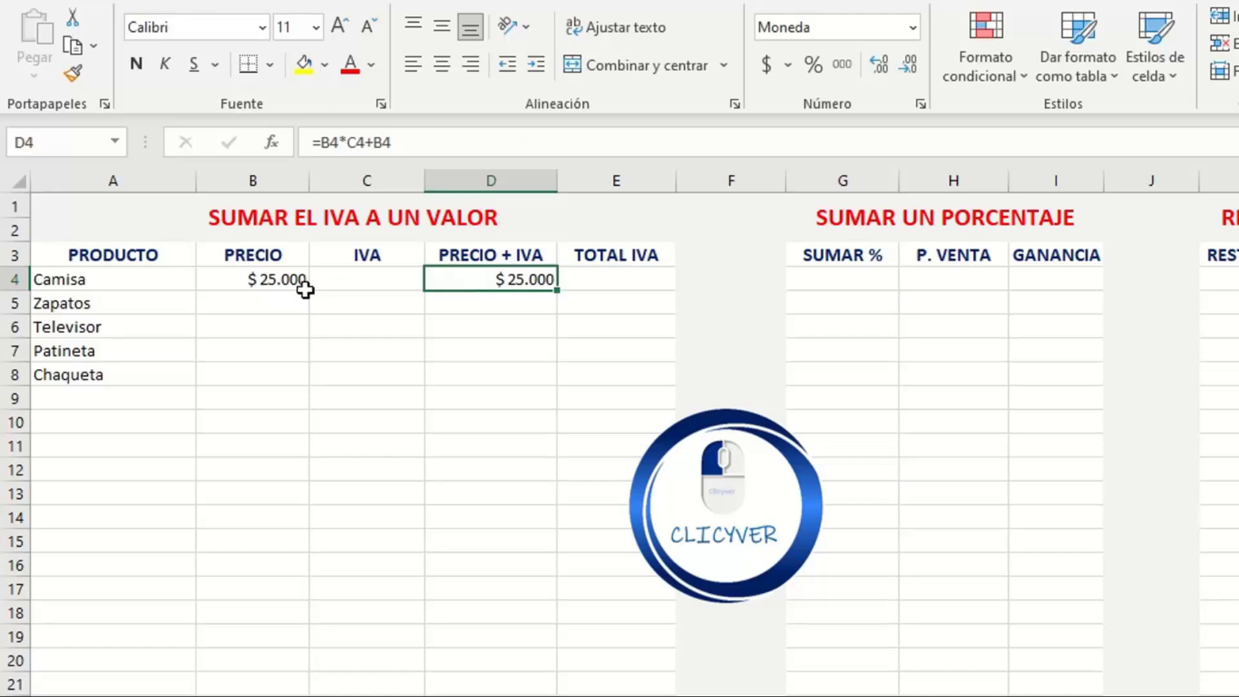
left_click(260, 286)
left_click(455, 280)
key("Left")
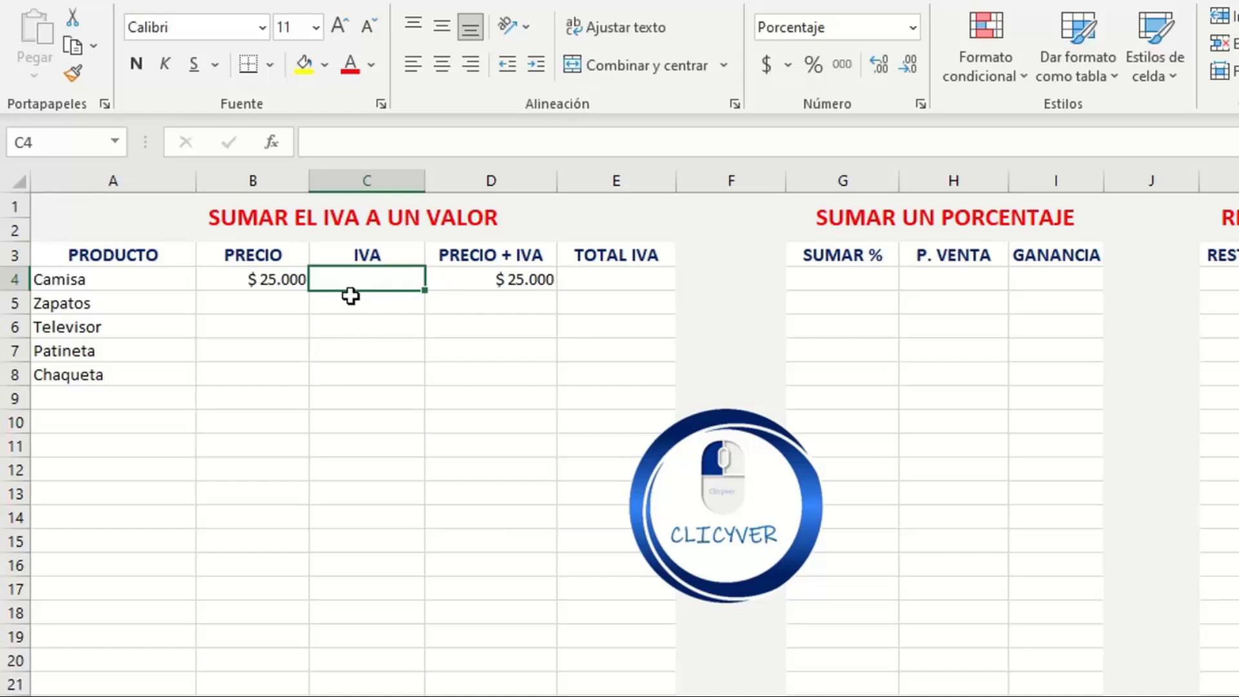
type("10")
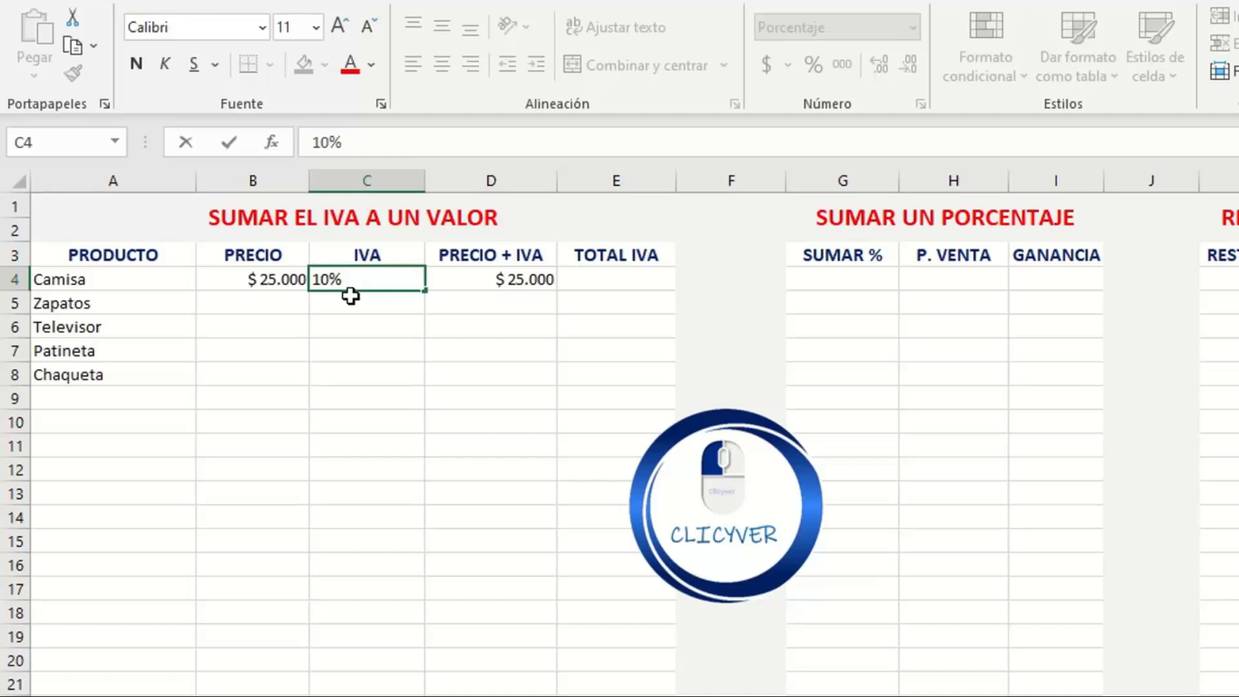
key("Return")
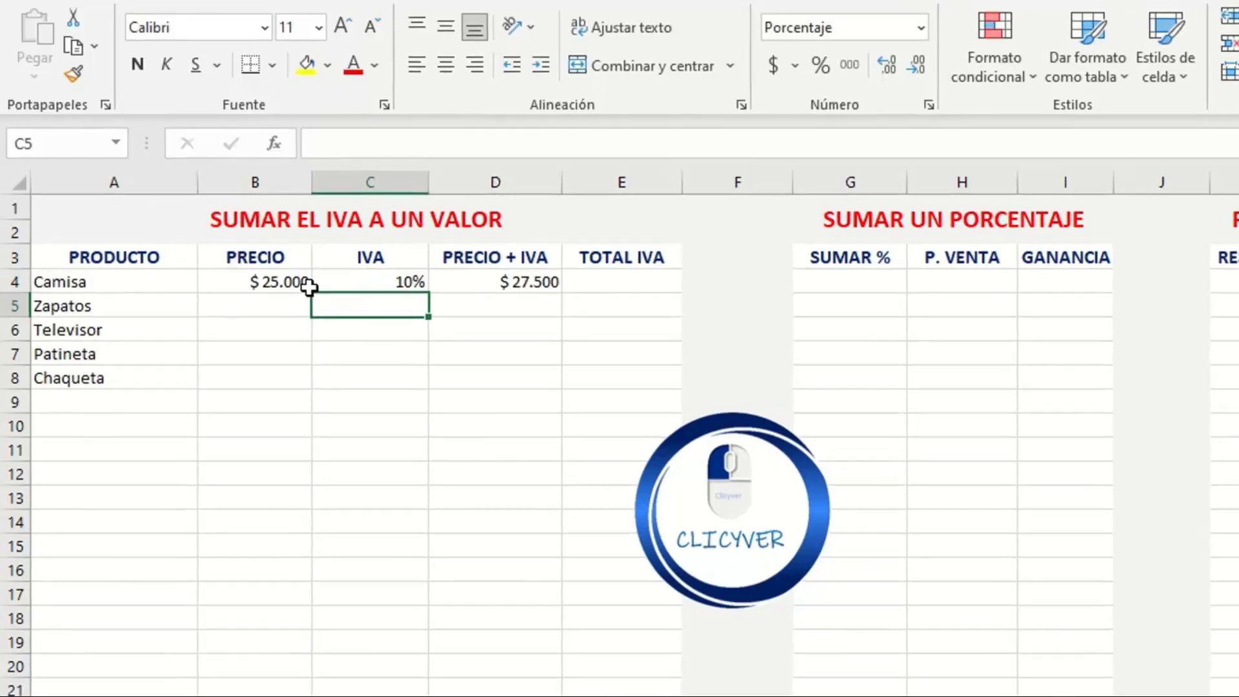
left_click(283, 280)
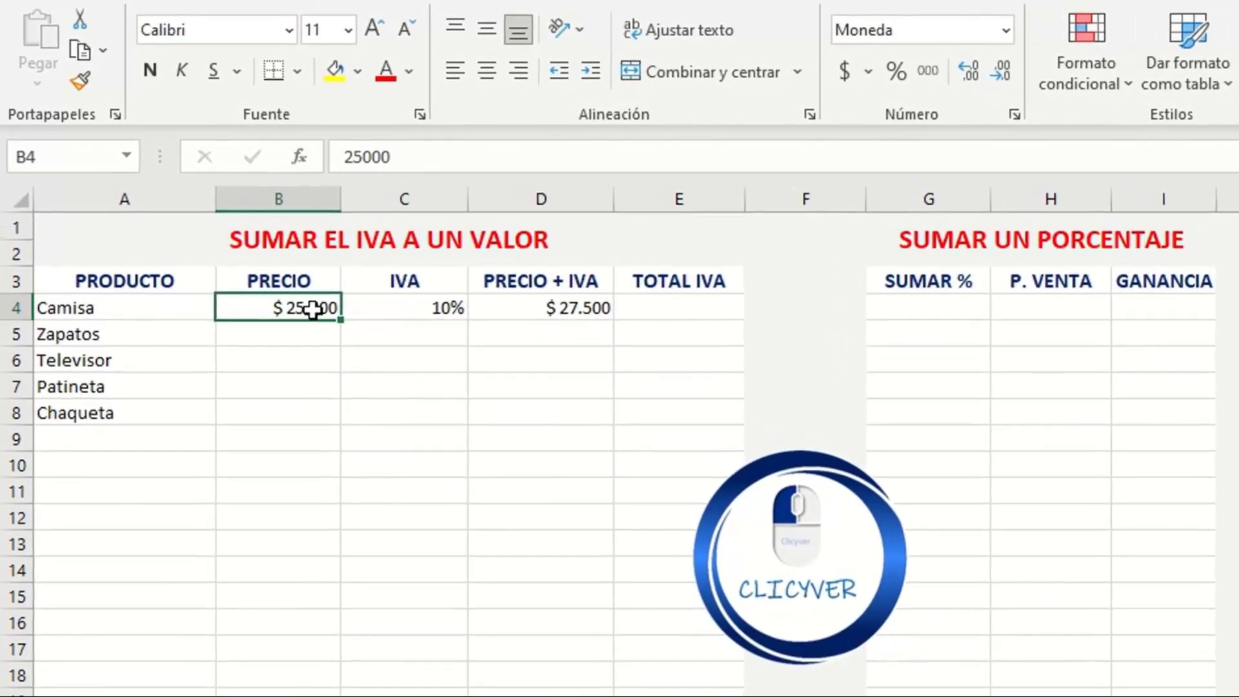
left_click(553, 309)
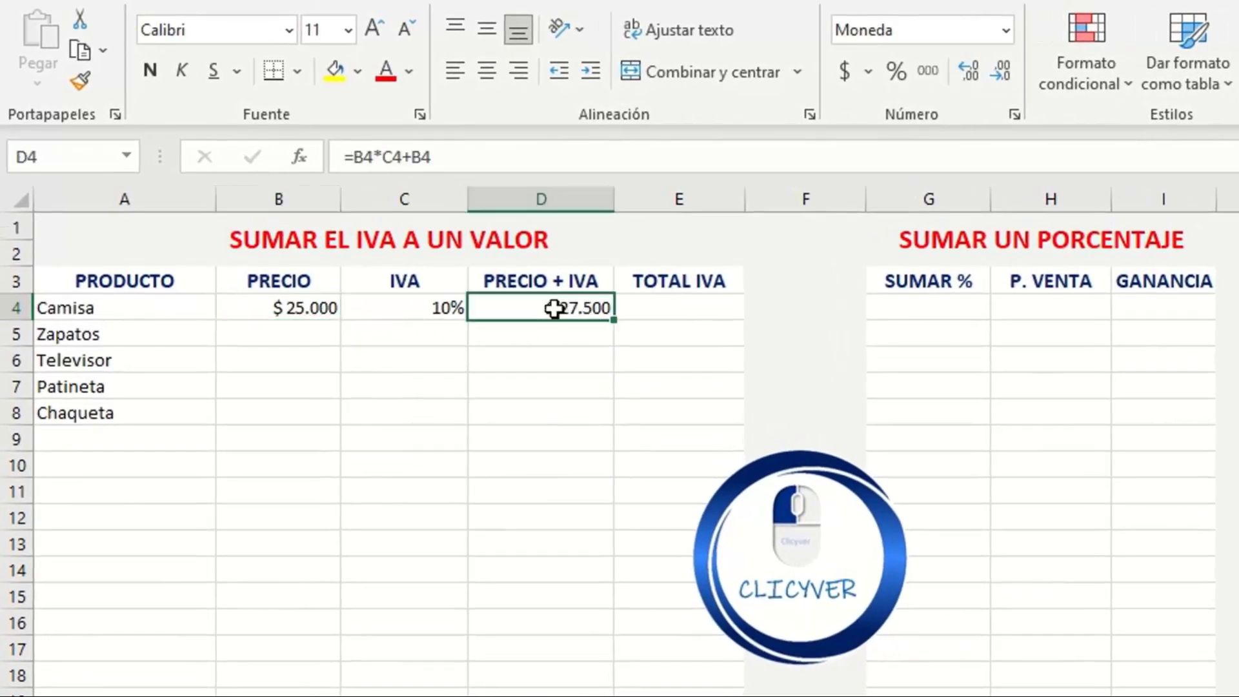
left_click(422, 315)
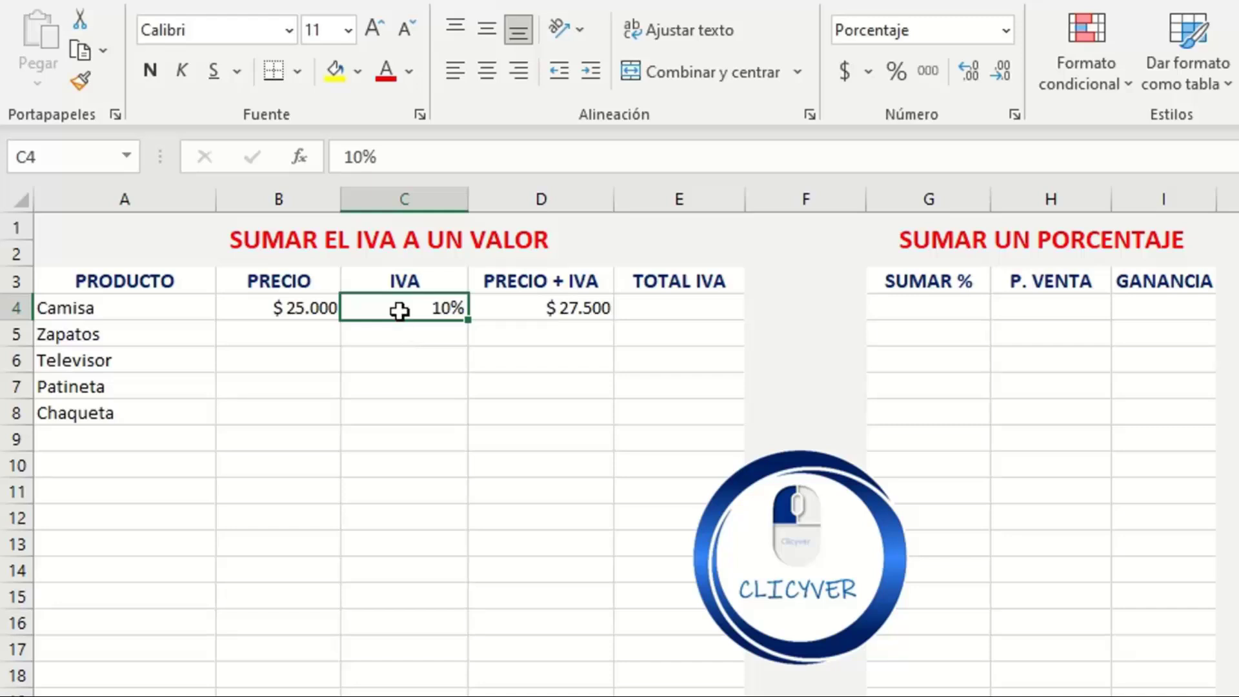
type("15")
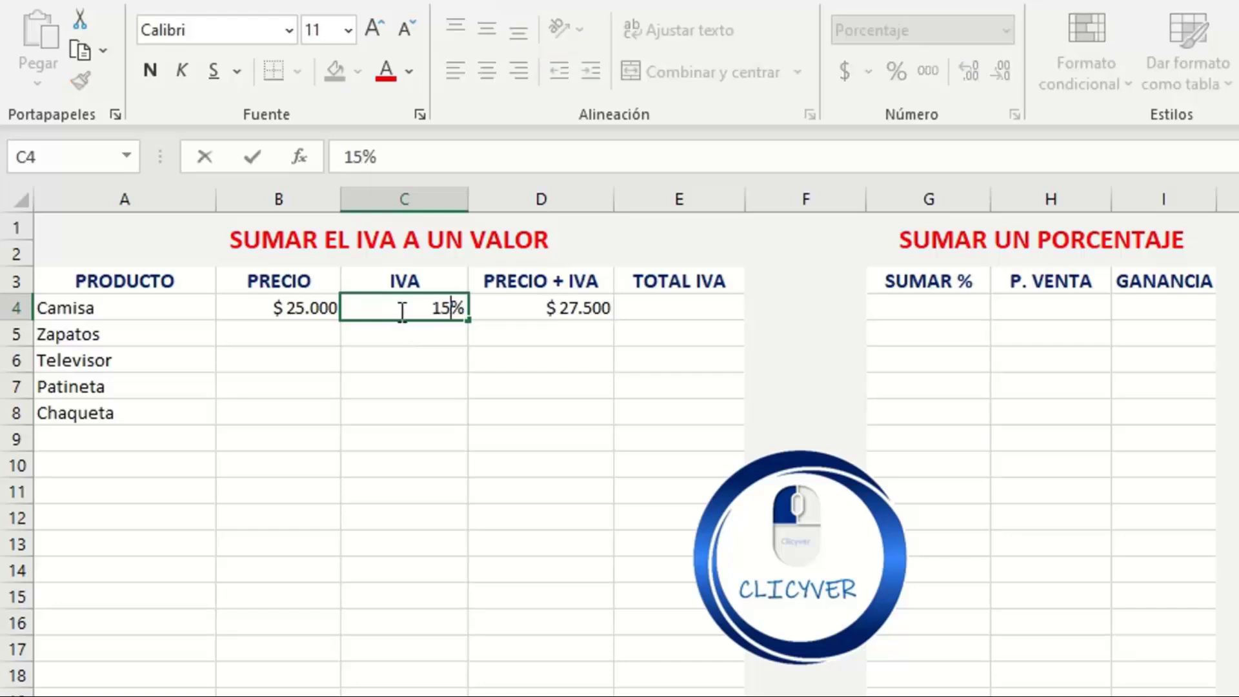
key("Return")
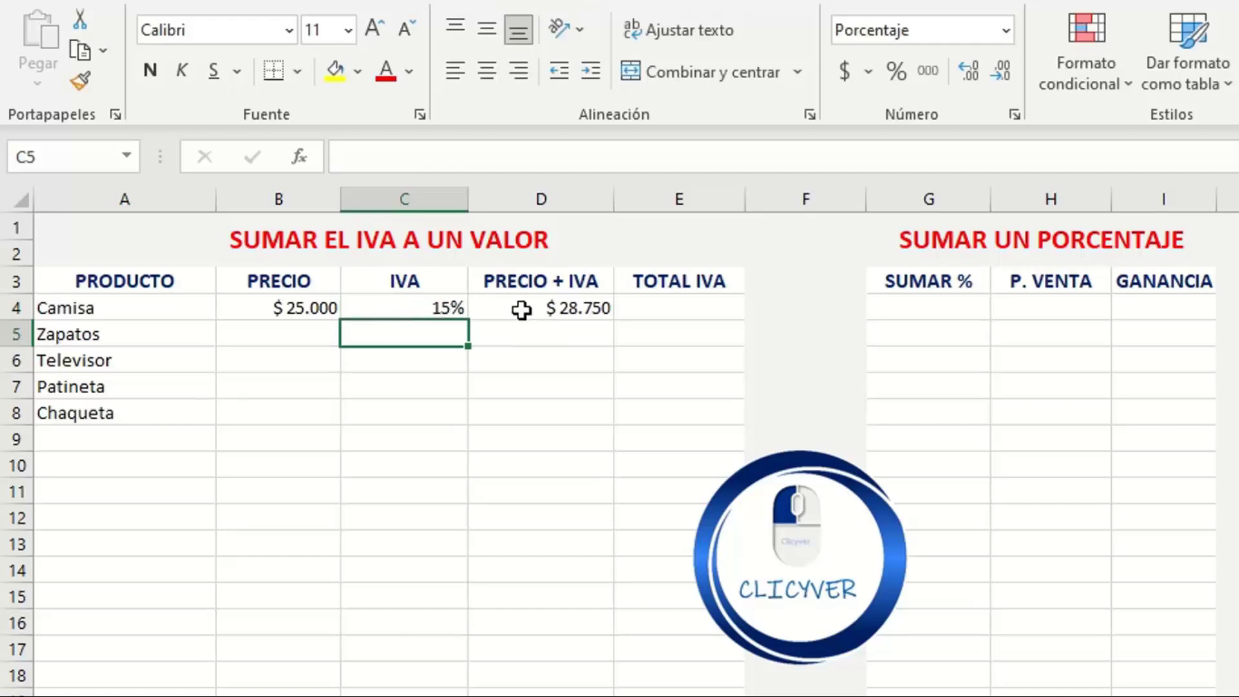
left_click(520, 310)
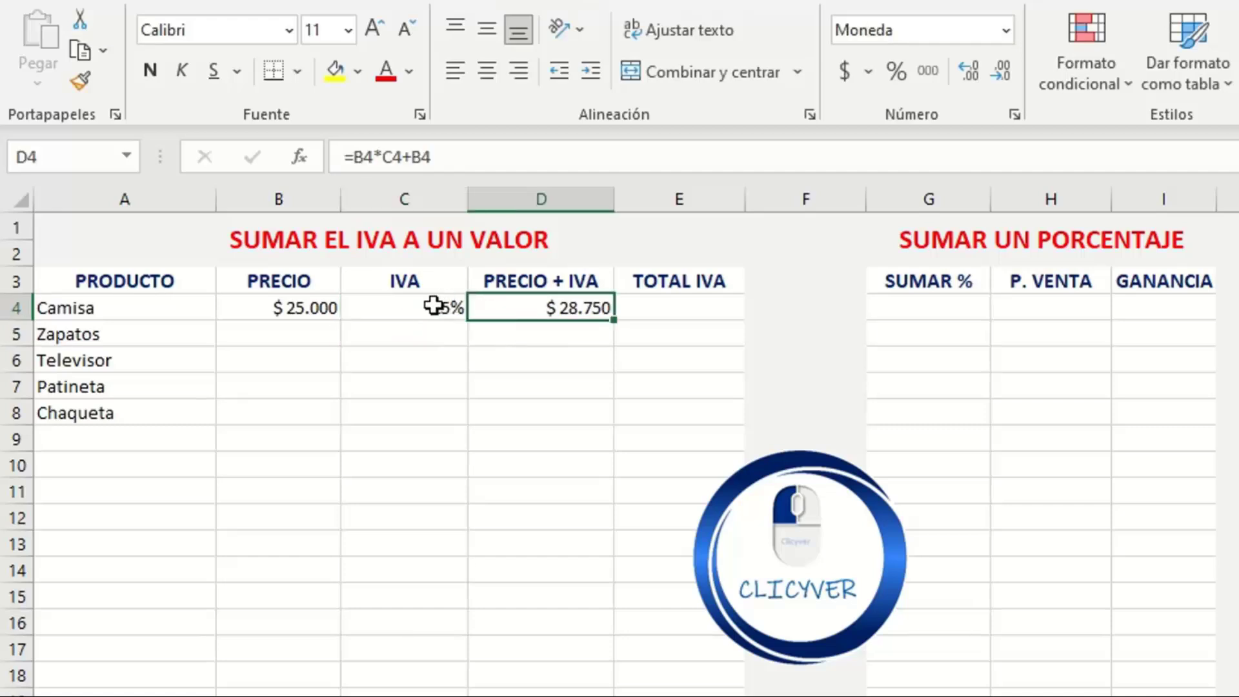
left_click(434, 307)
type("10")
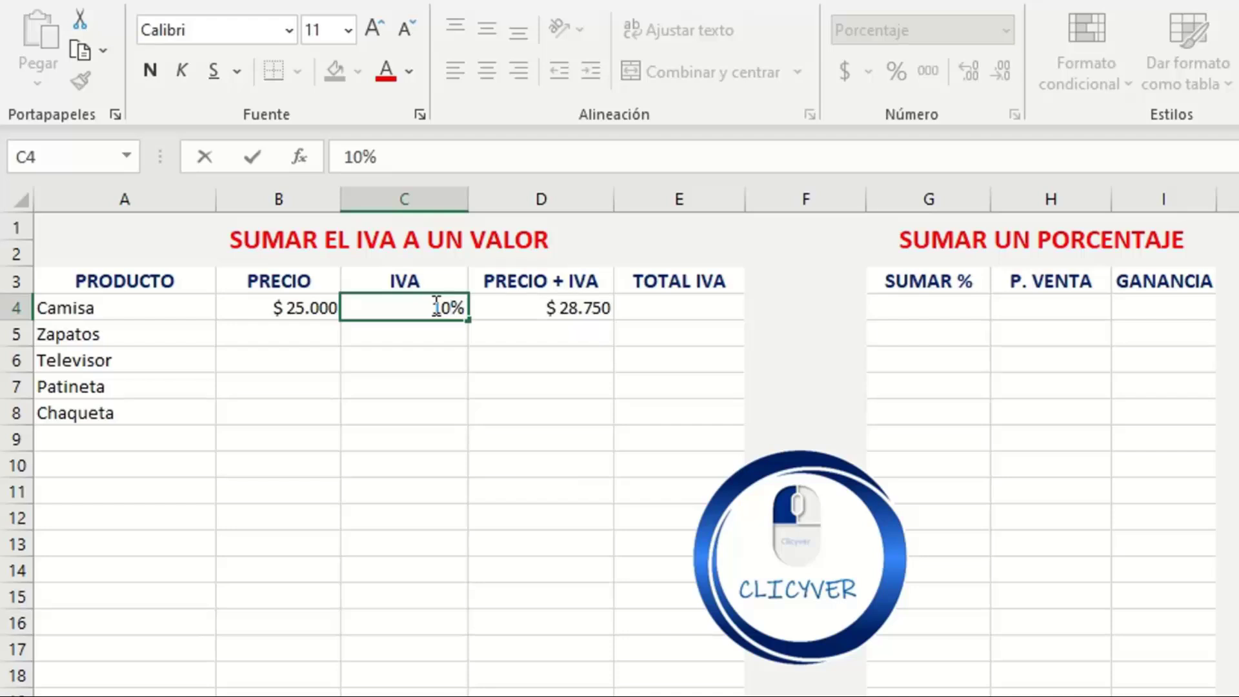
key("Return")
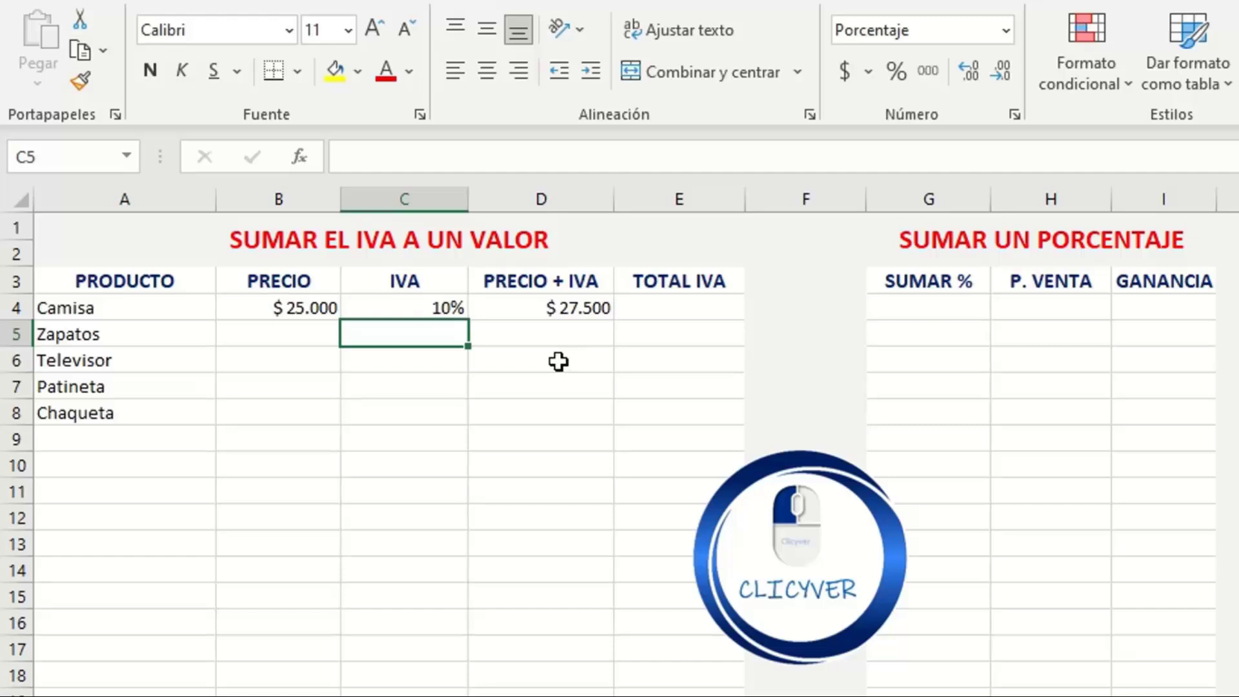
Step: Enter =B4*C4 in E4 to calculate Camisa's TOTAL IVA
left_click(703, 312)
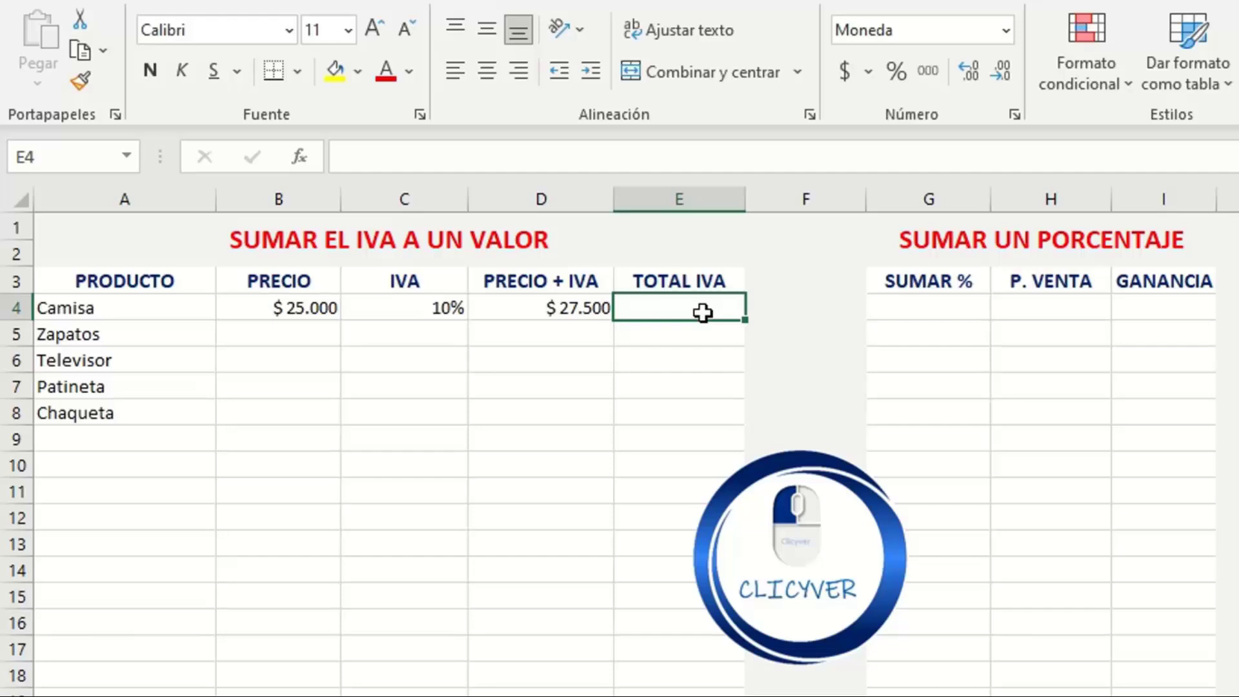
type("=")
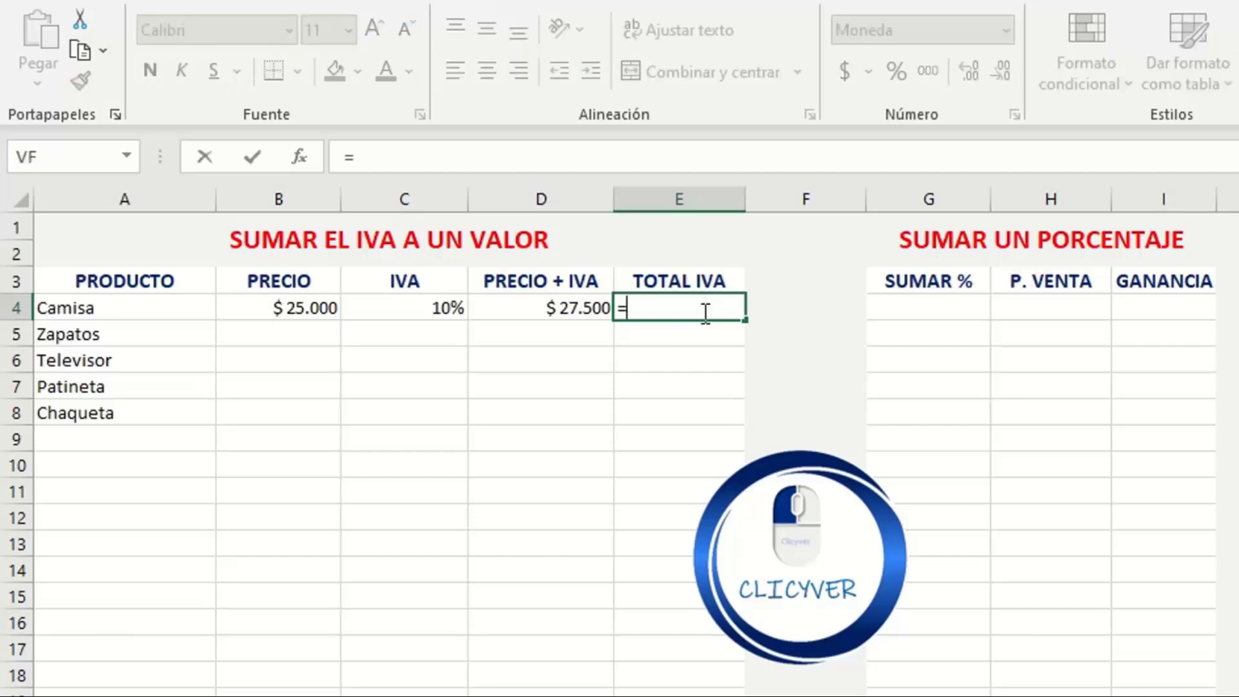
left_click(295, 306)
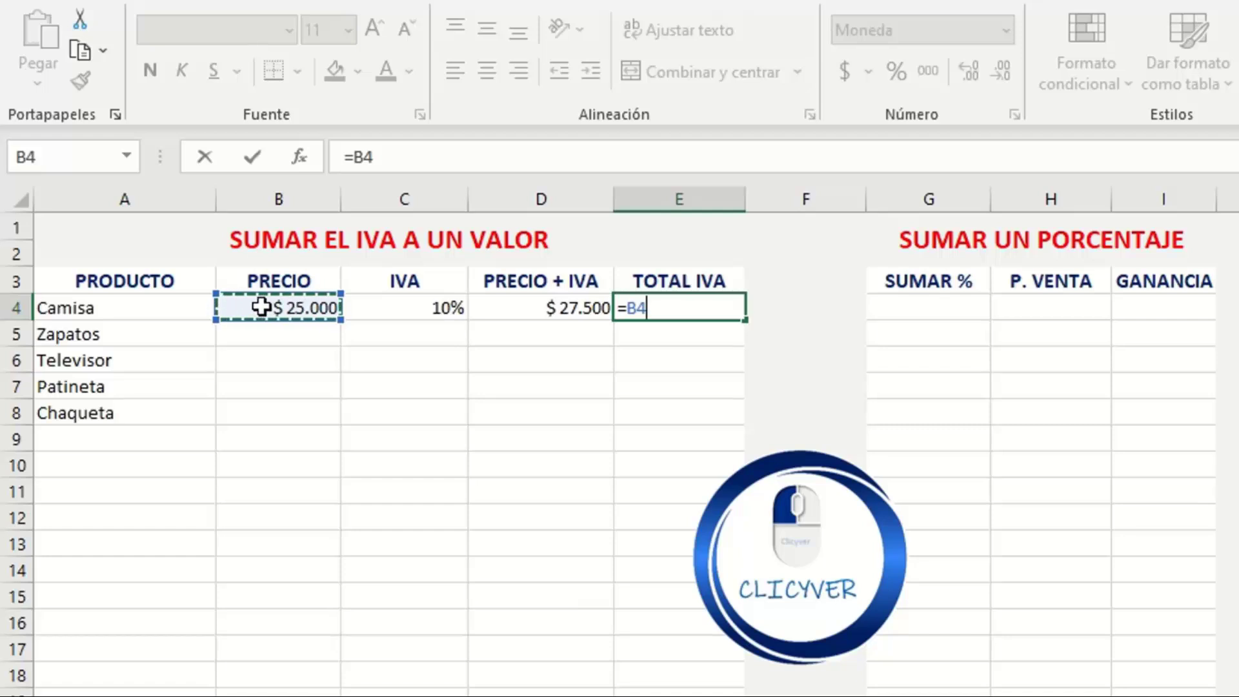
type("*")
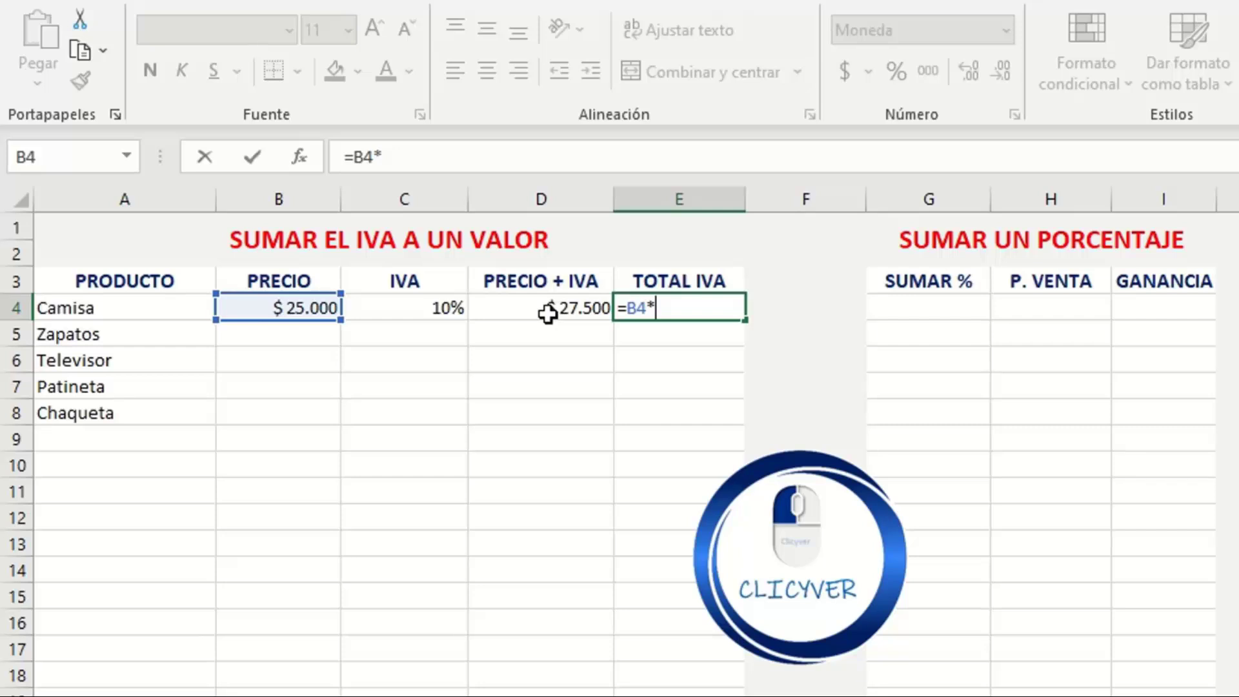
left_click(390, 309)
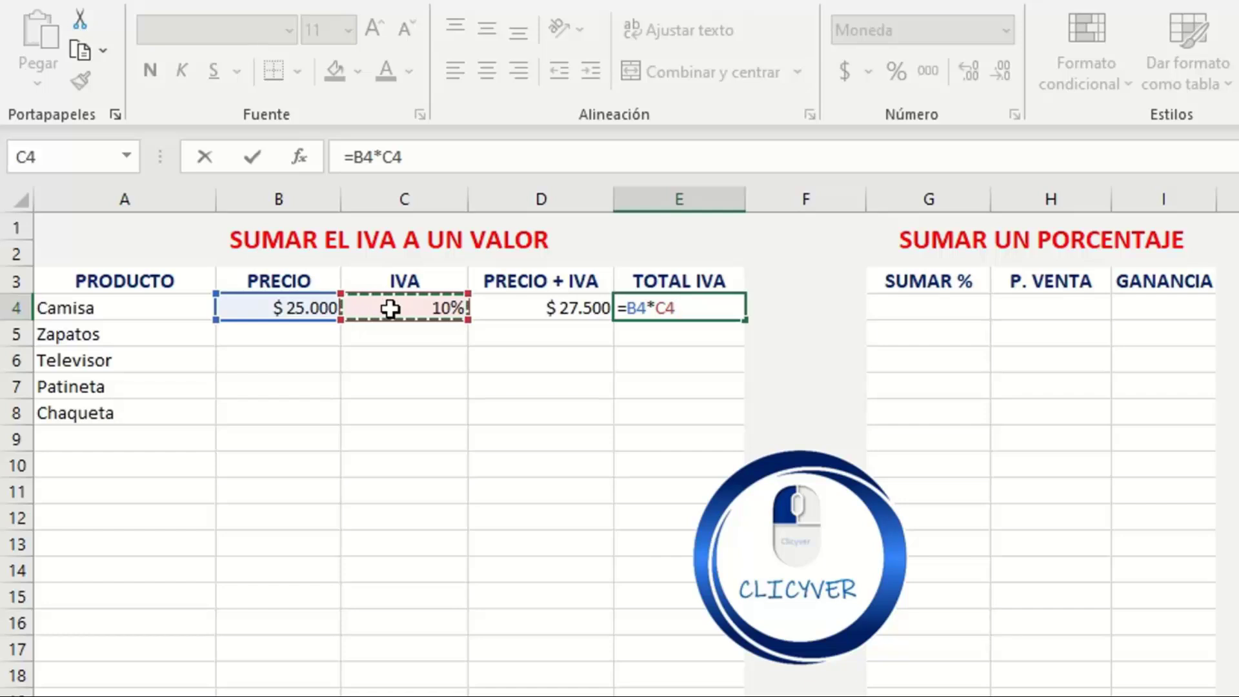
key("Return")
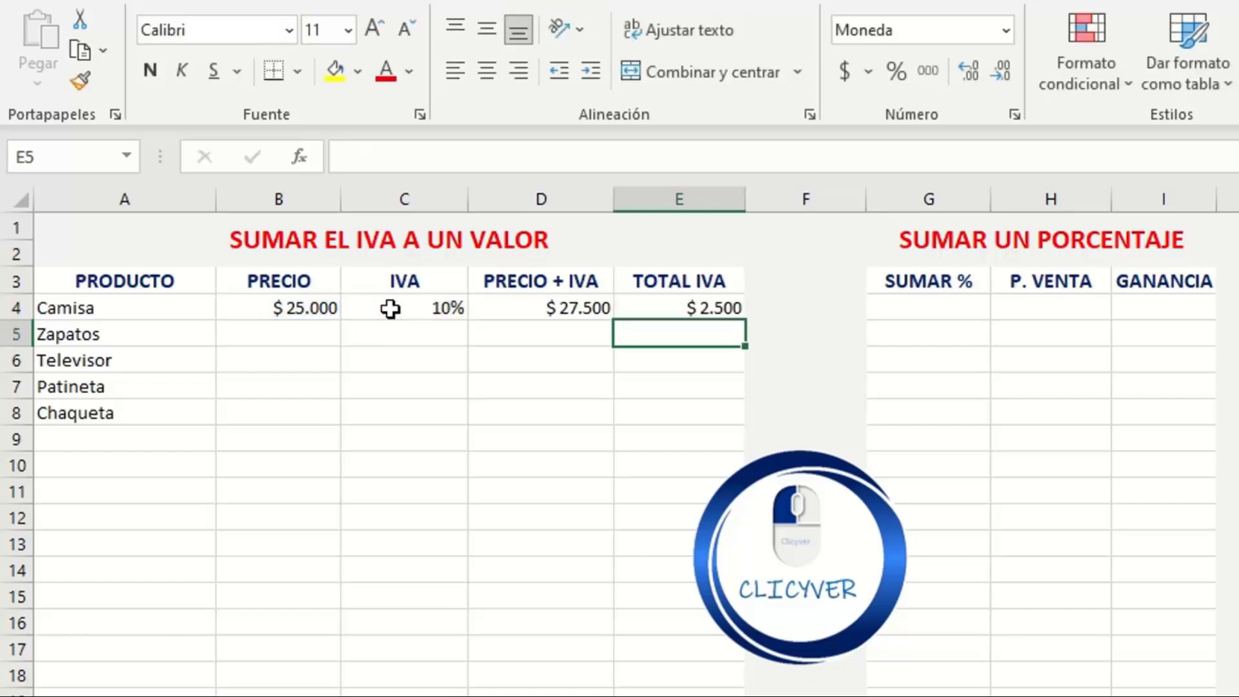
Step: Compare the formulas and values in E4, B4, C4 and D4, then go to Zapatos' price cell
left_click(655, 312)
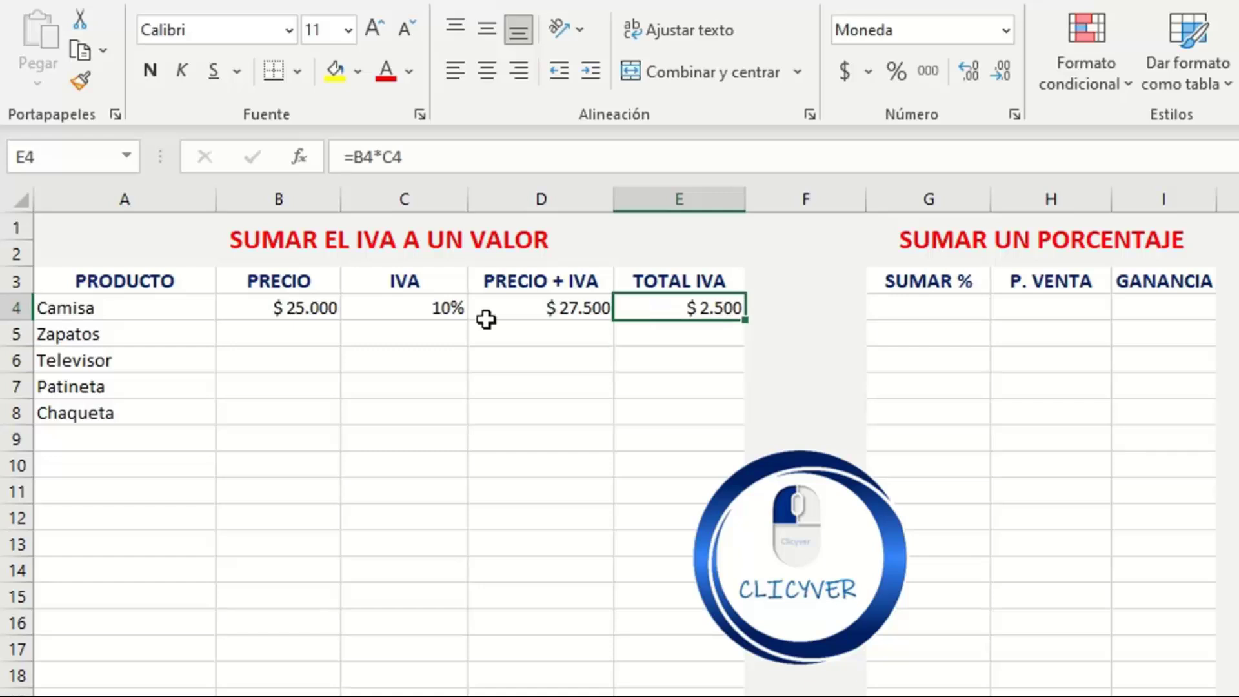
left_click(444, 315)
left_click(284, 311)
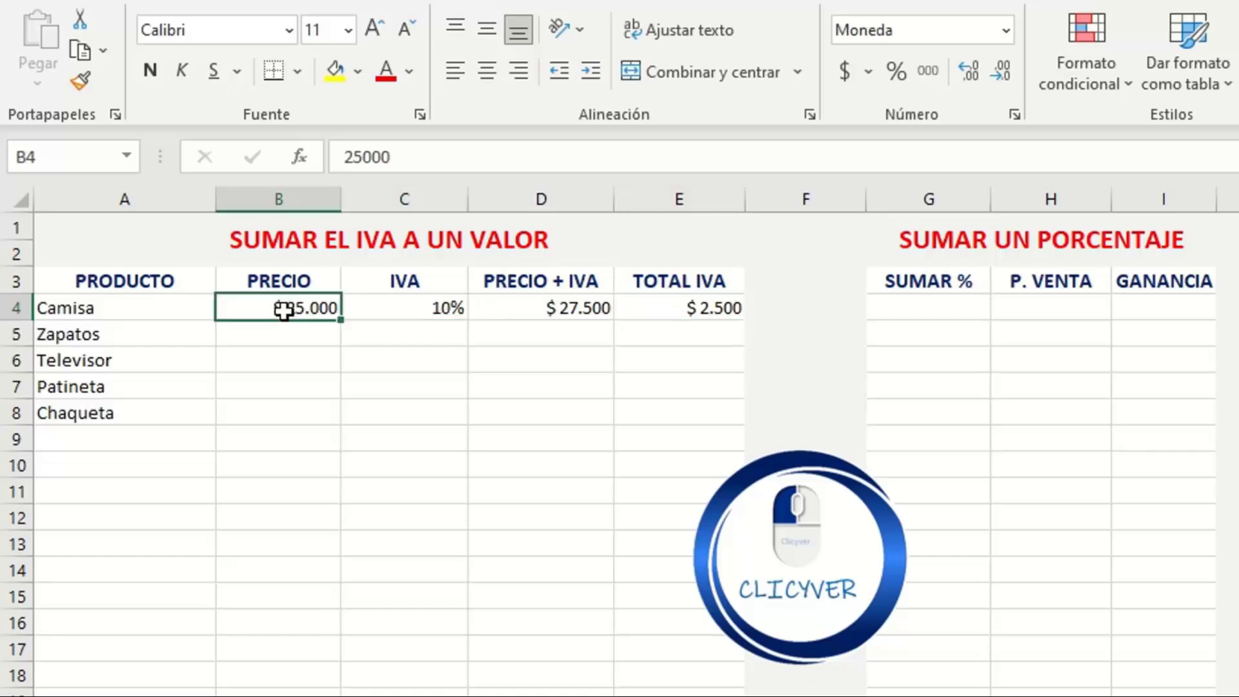
left_click(675, 311)
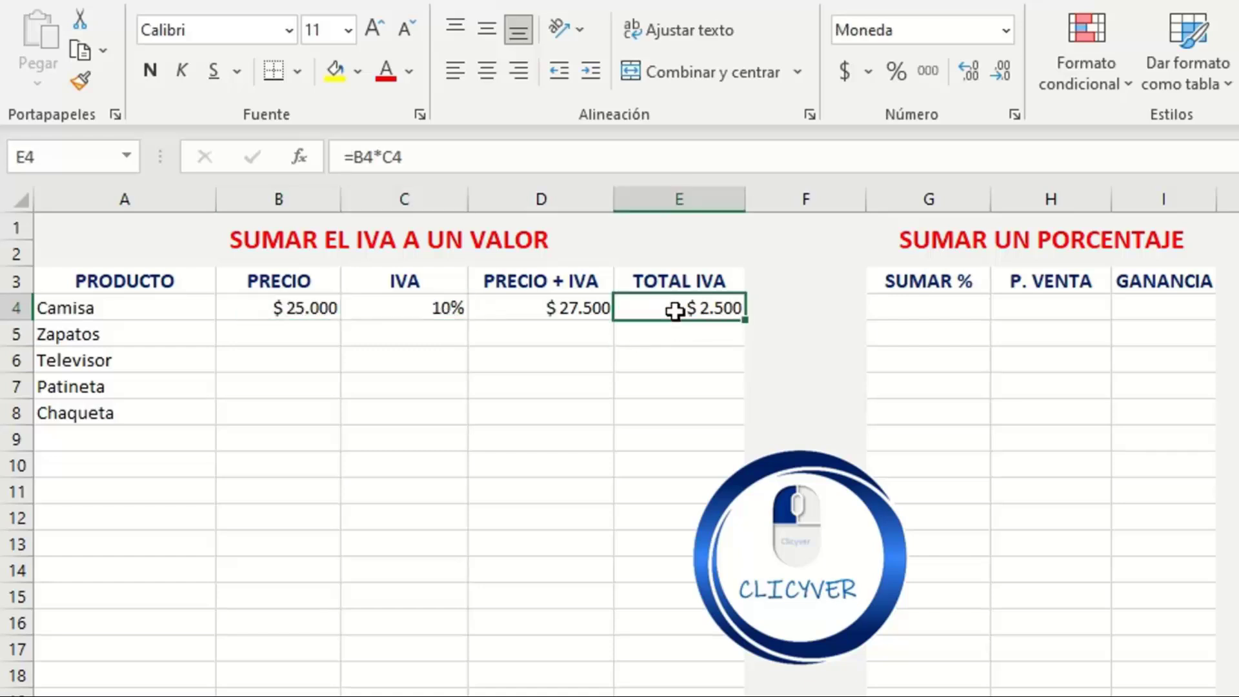
left_click(321, 311)
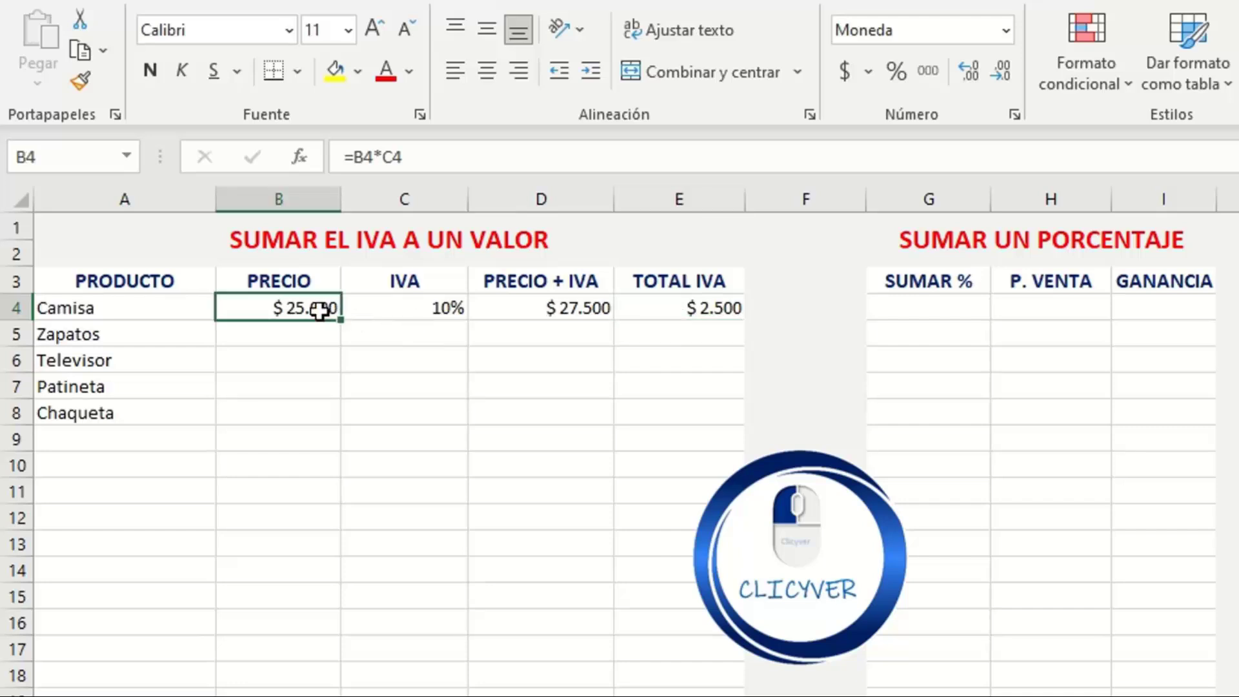
left_click(694, 307)
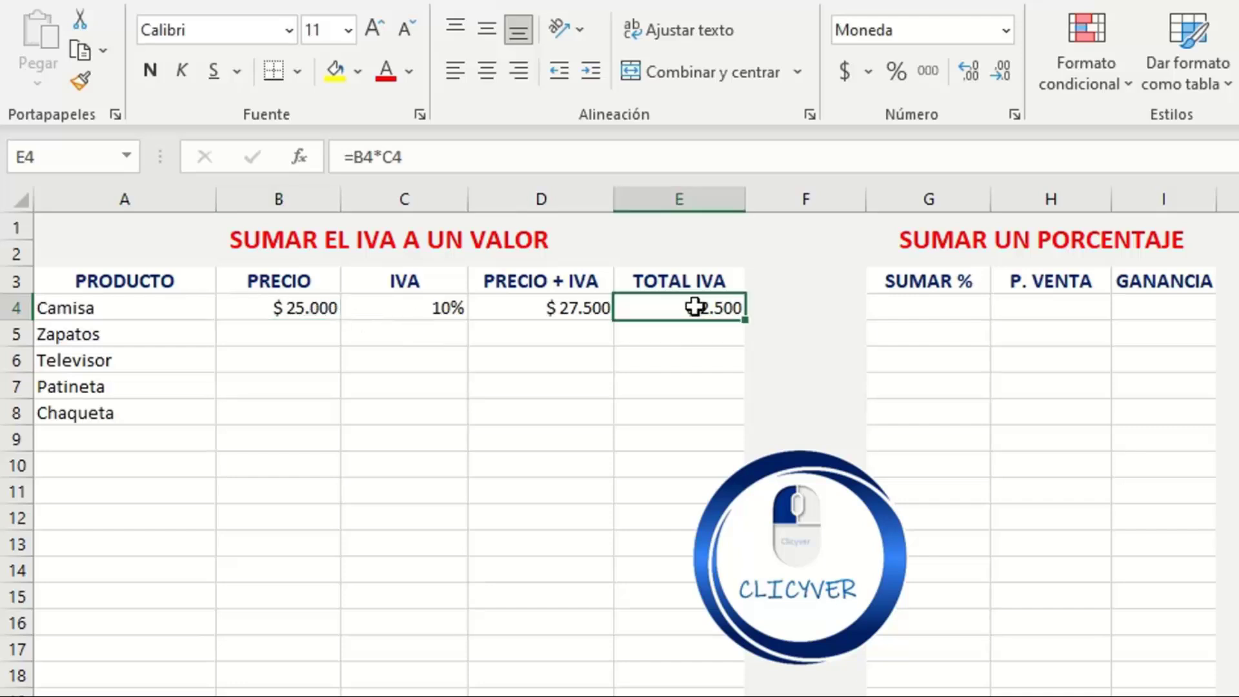
left_click(533, 312)
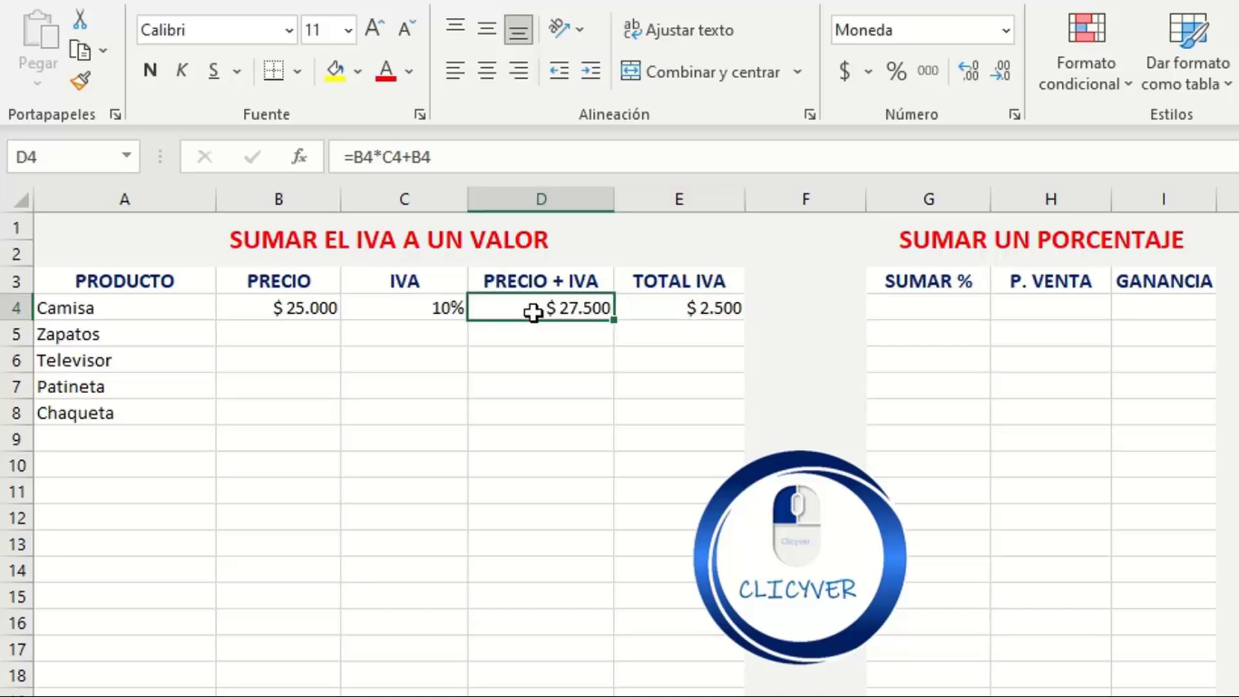
left_click(300, 331)
Step: Enter prices 50000, 190000, 87000 and 67000 for Zapatos, Televisor, Patineta and Chaqueta in B5:B8
type("50")
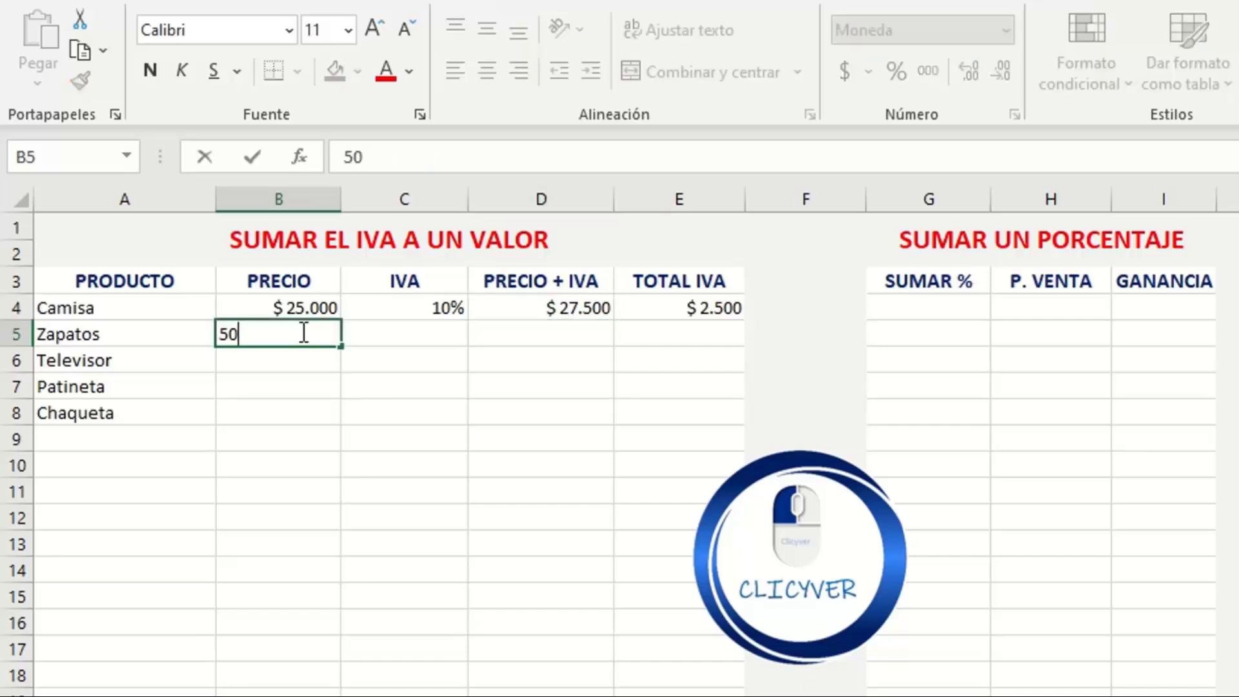
type("000")
key("Return")
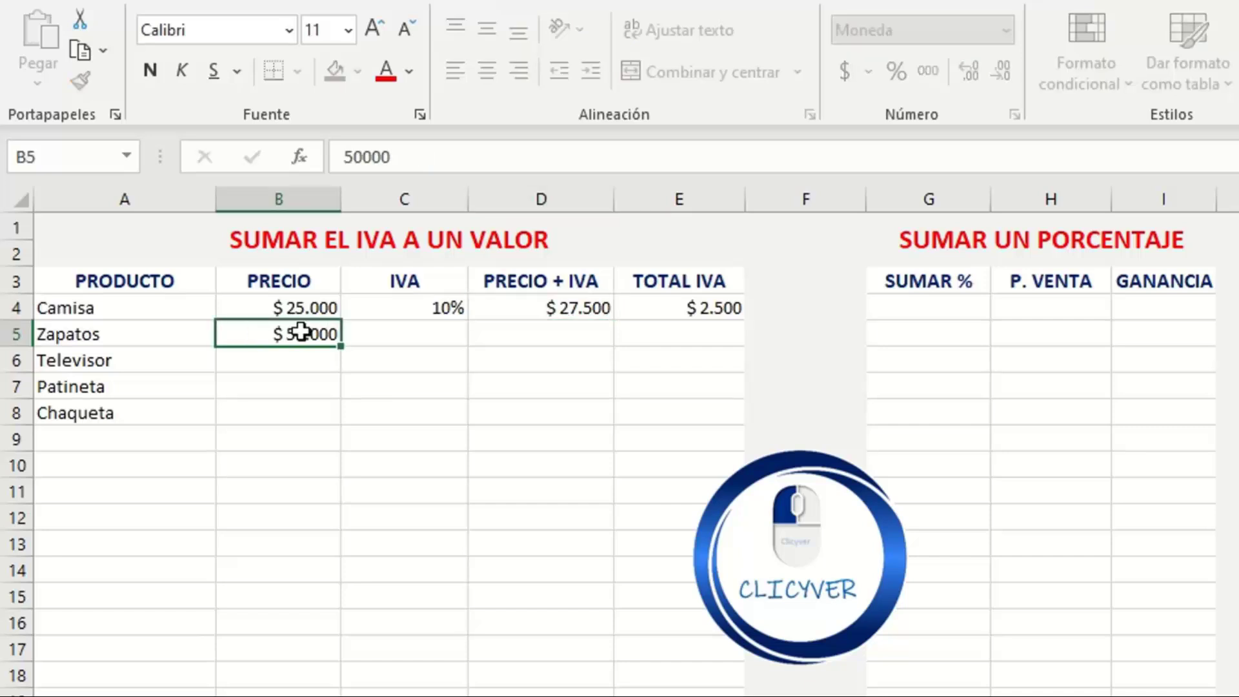
type("190")
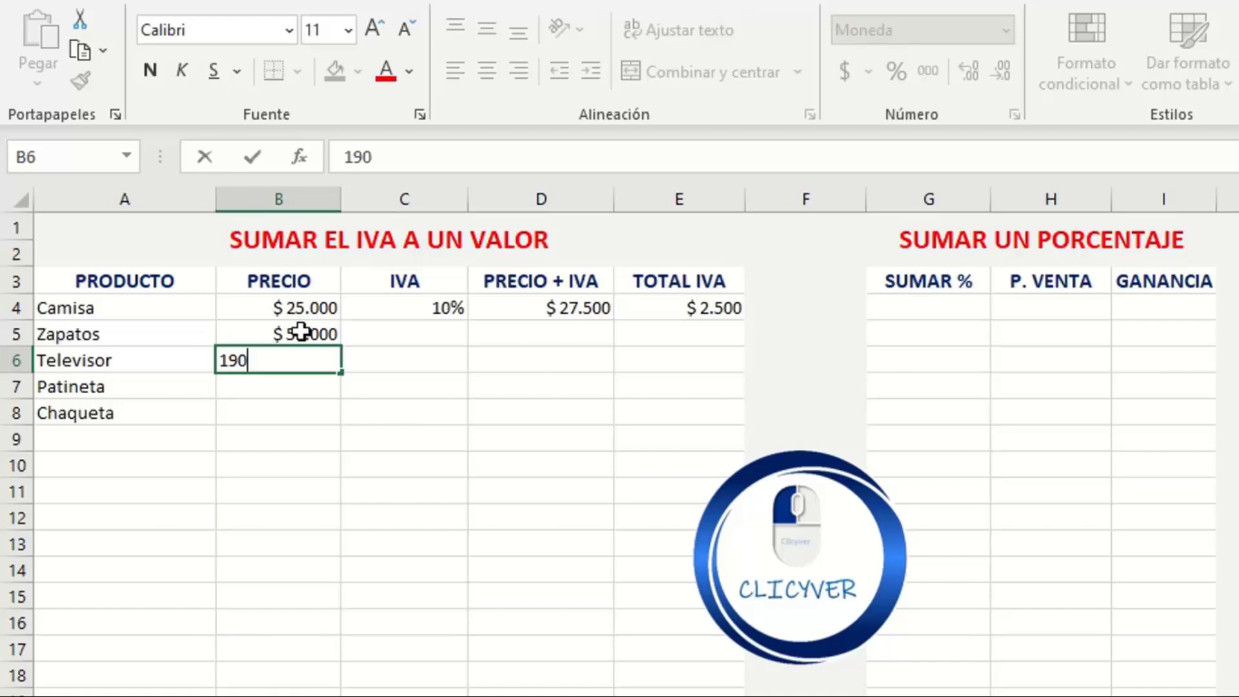
type(".000")
key("Return")
type("87000")
key("Return")
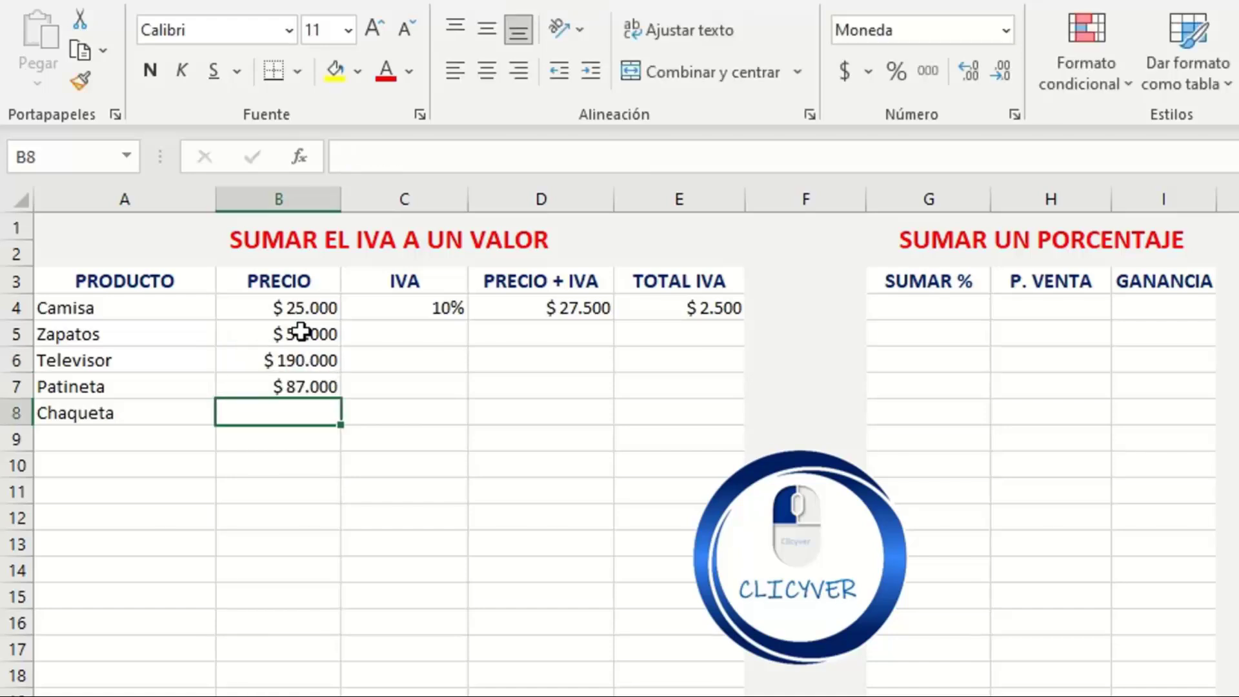
type("67.000")
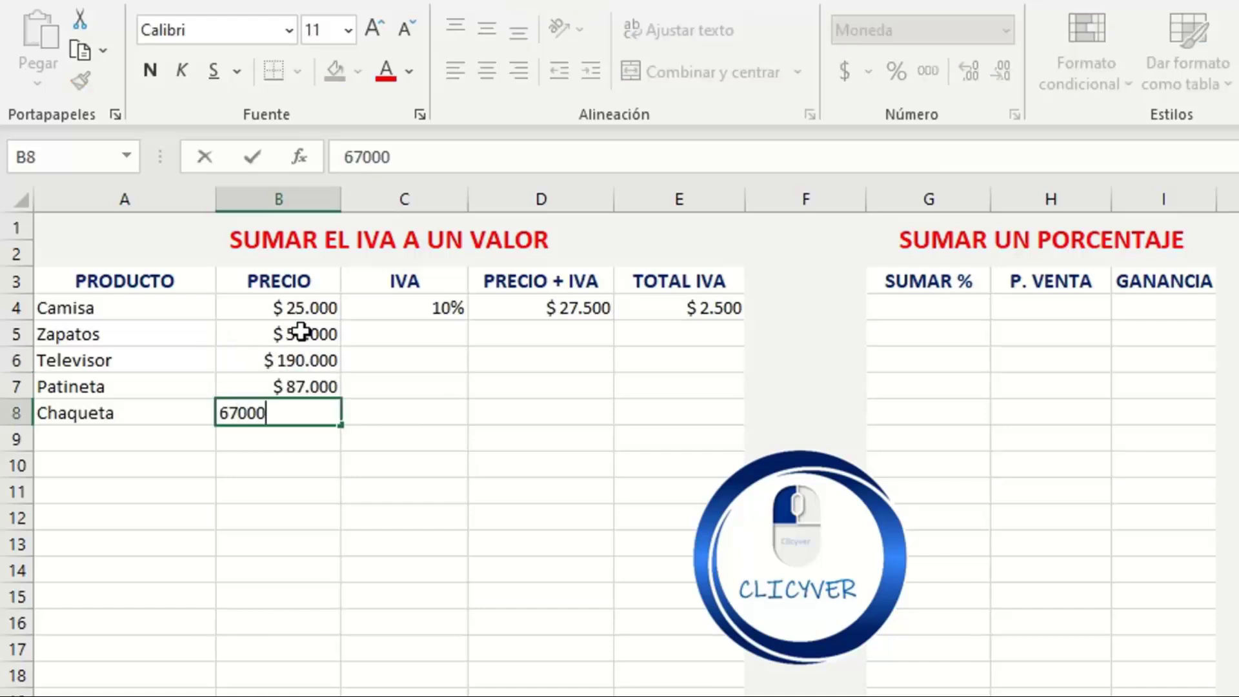
key("Return")
Step: Enter IVA rates of 12%, 10%, 5% and 0% for Zapatos, Televisor, Patineta and Chaqueta
left_click(407, 334)
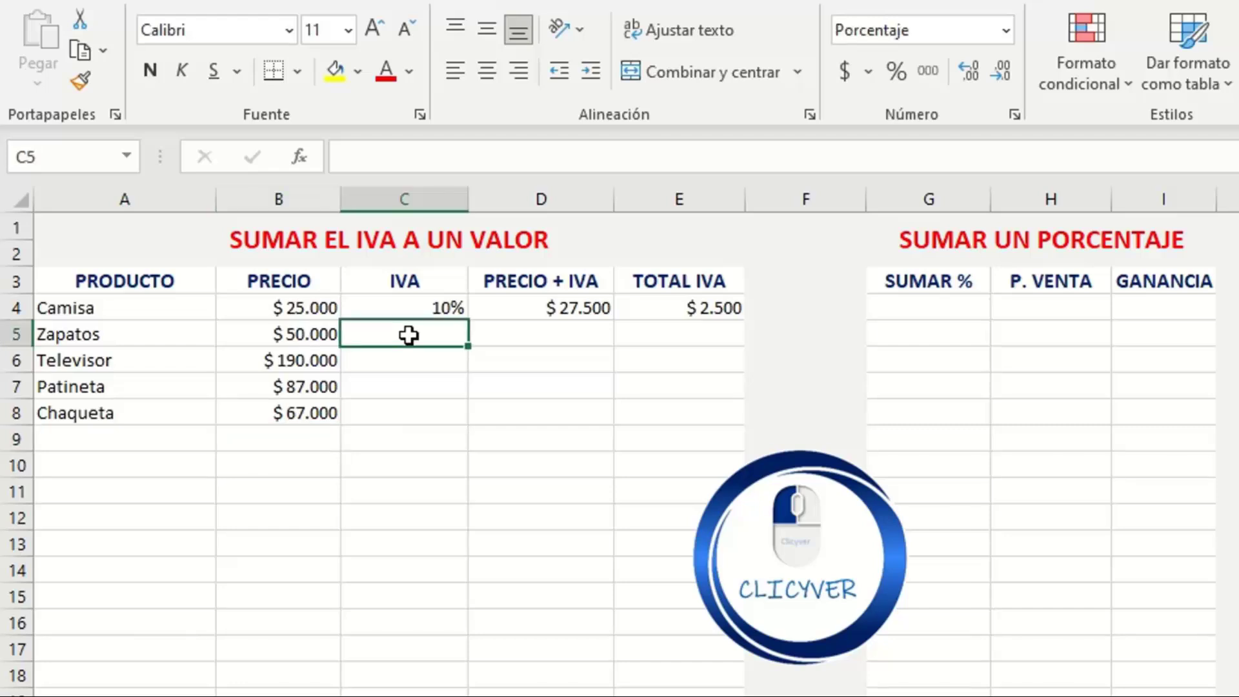
type("12")
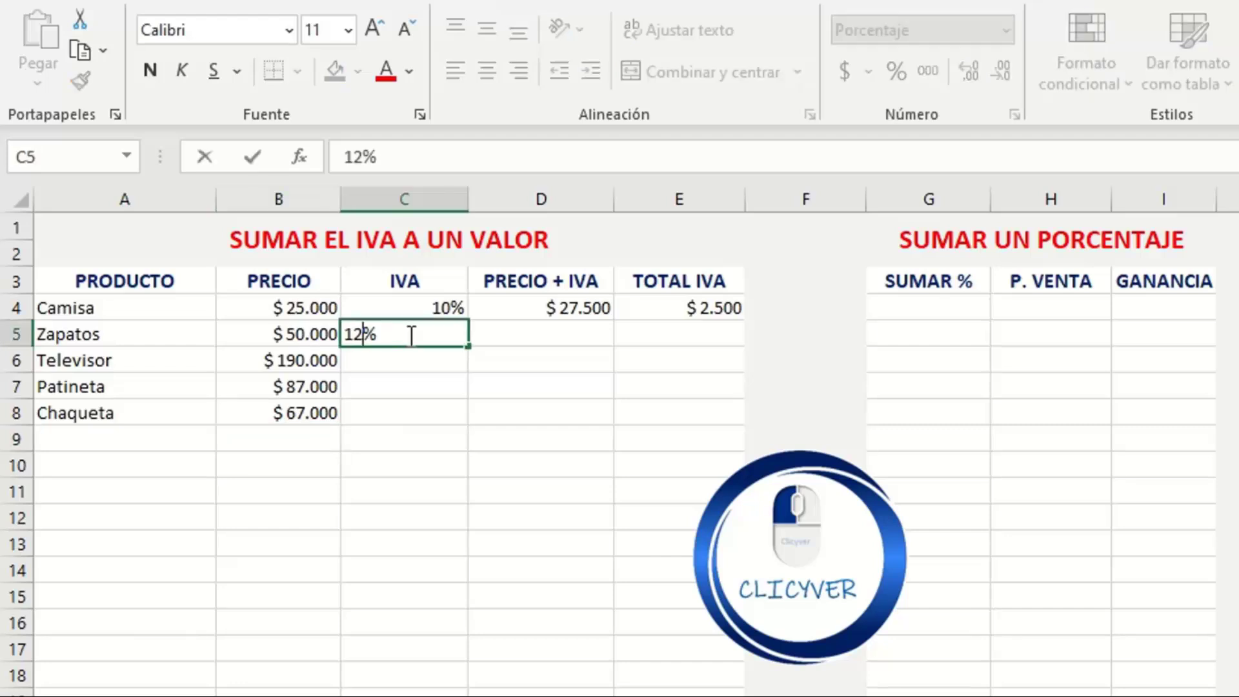
key("Return")
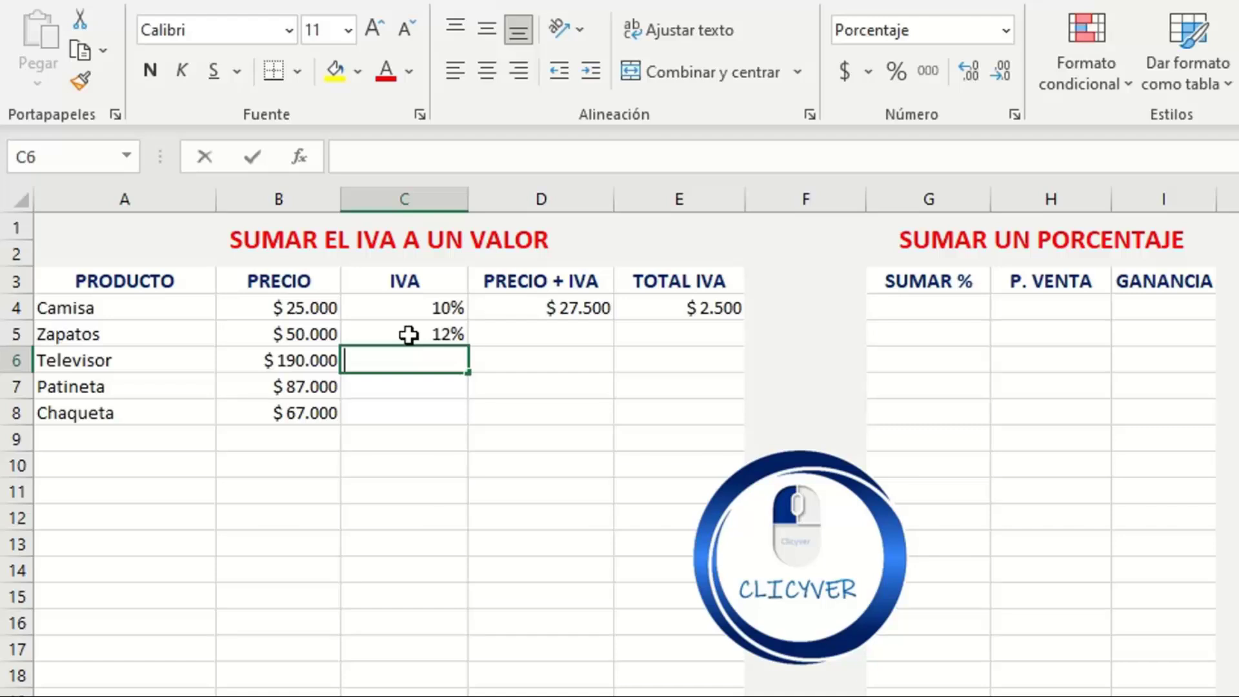
type("10")
key("Return")
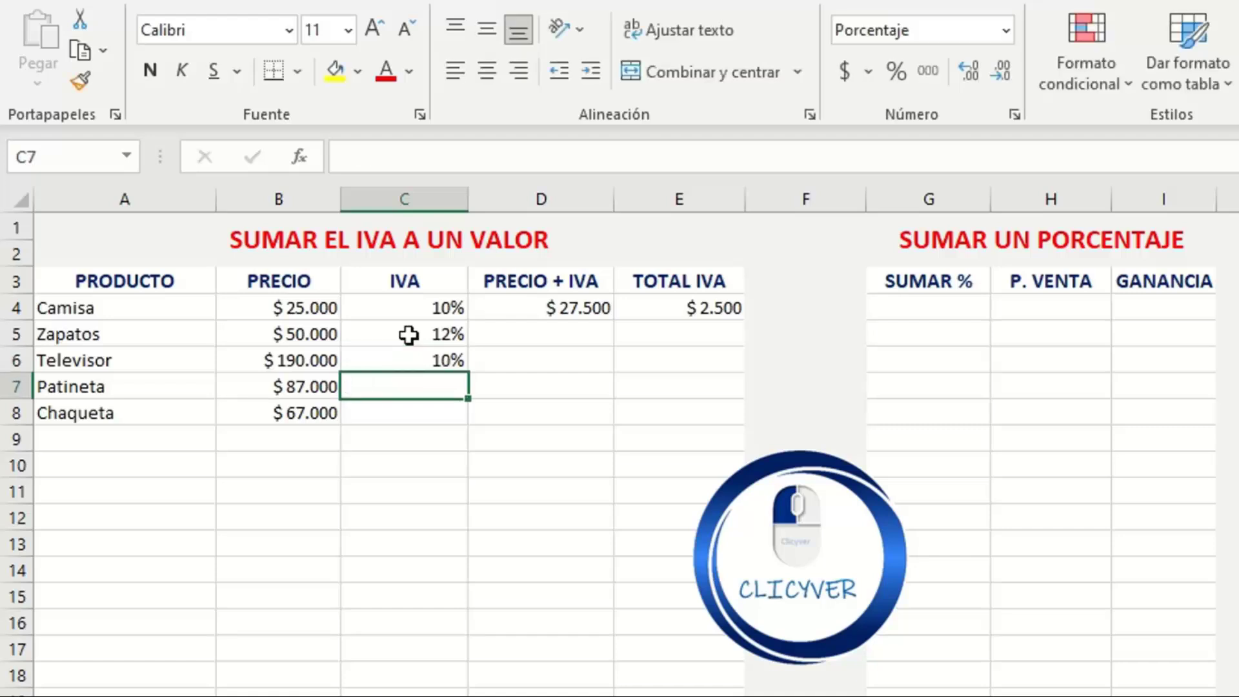
type("5")
key("Return")
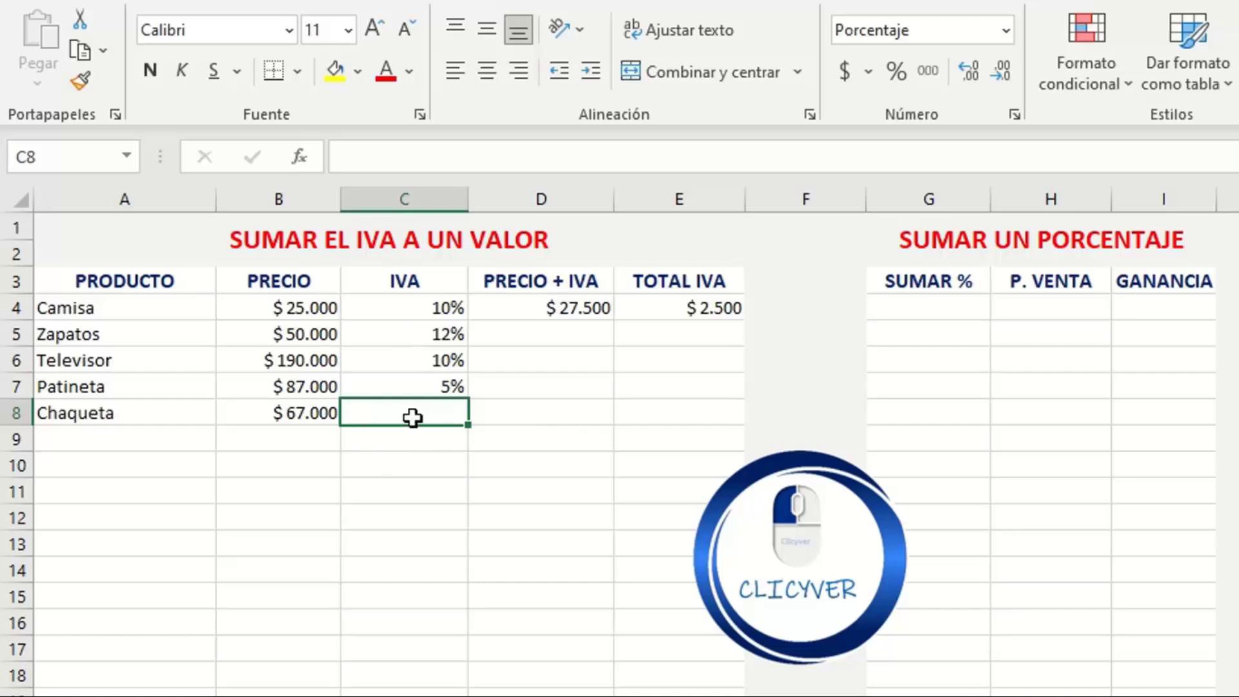
type("0")
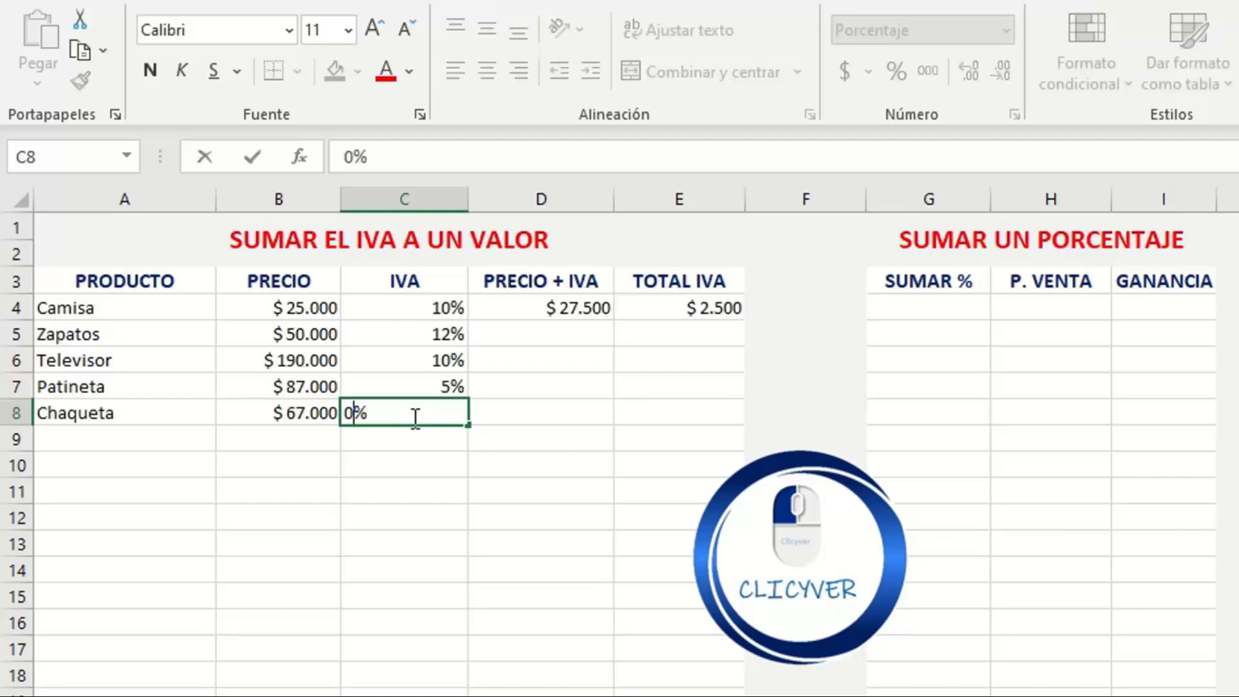
key("Return")
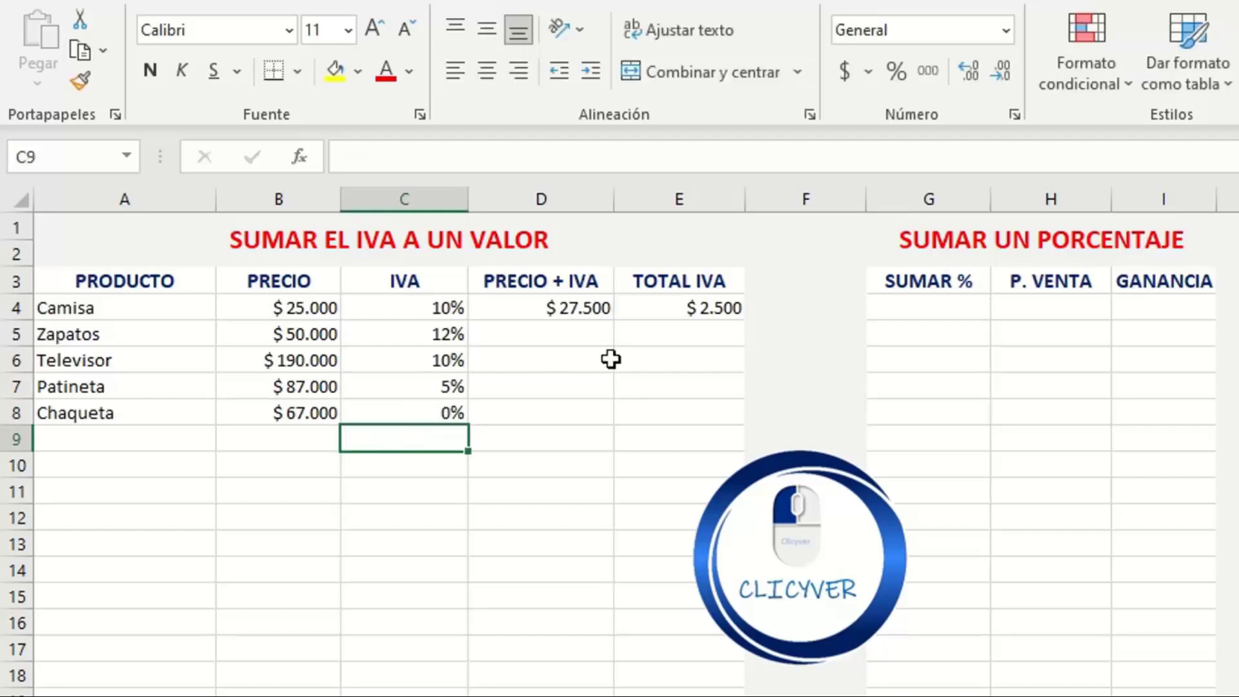
Step: Fill the D4 formula down to D8 so every product shows its price plus IVA
left_click(584, 310)
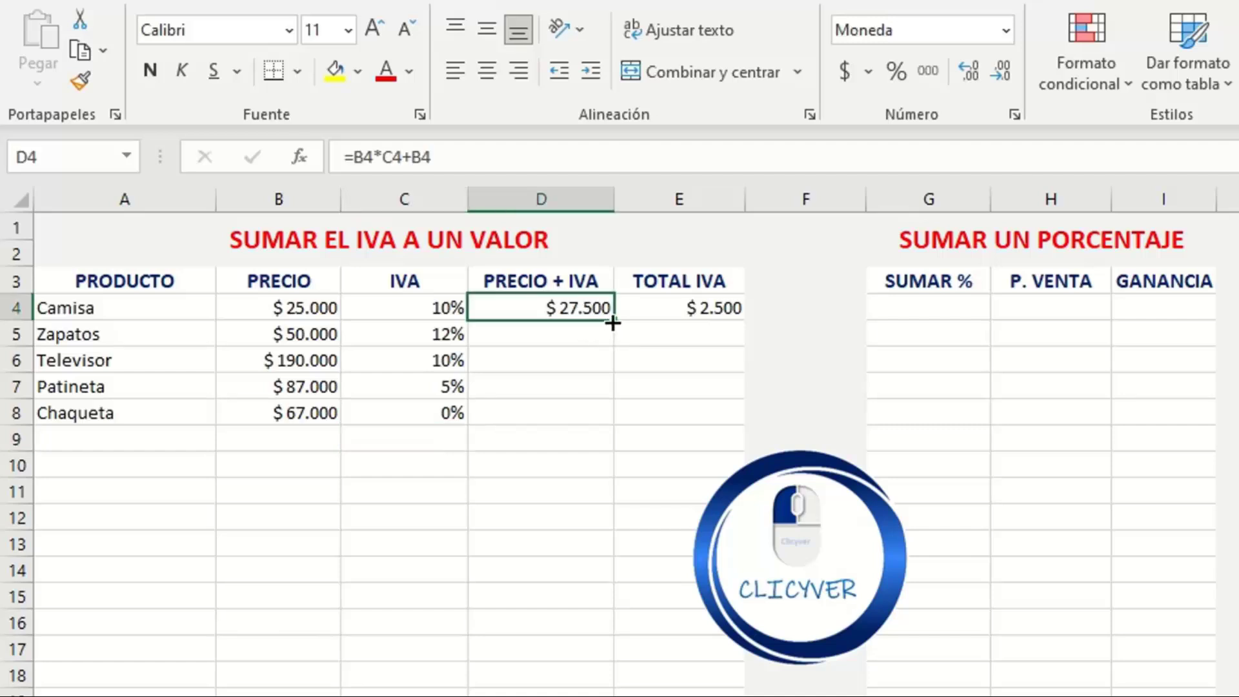
left_click_drag(612, 323, 615, 422)
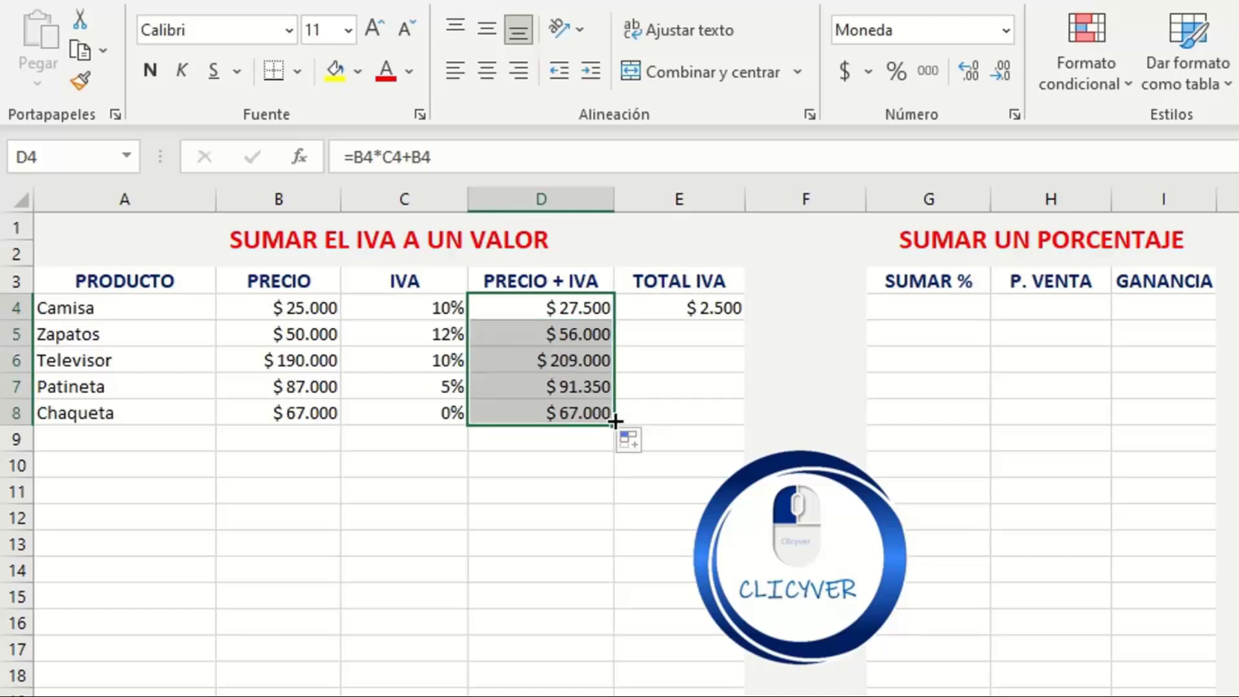
left_click(561, 440)
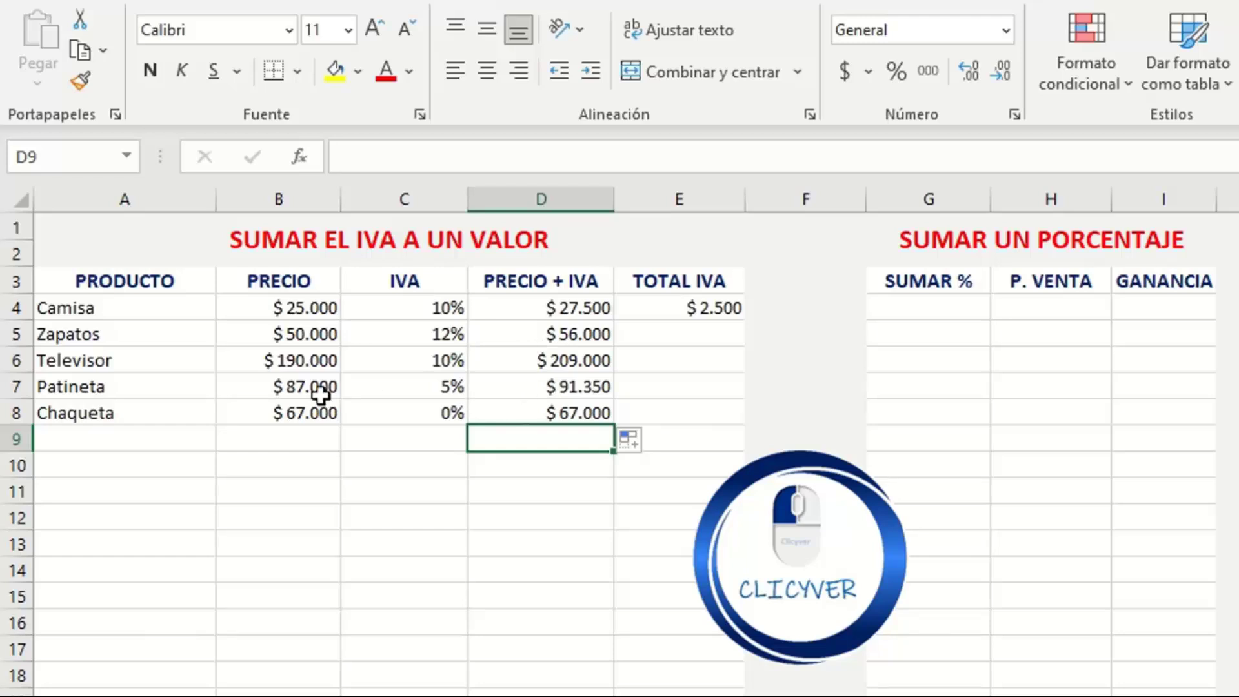
Step: Fill the E4 TOTAL IVA formula down to E8, then point out both section titles
left_click(691, 316)
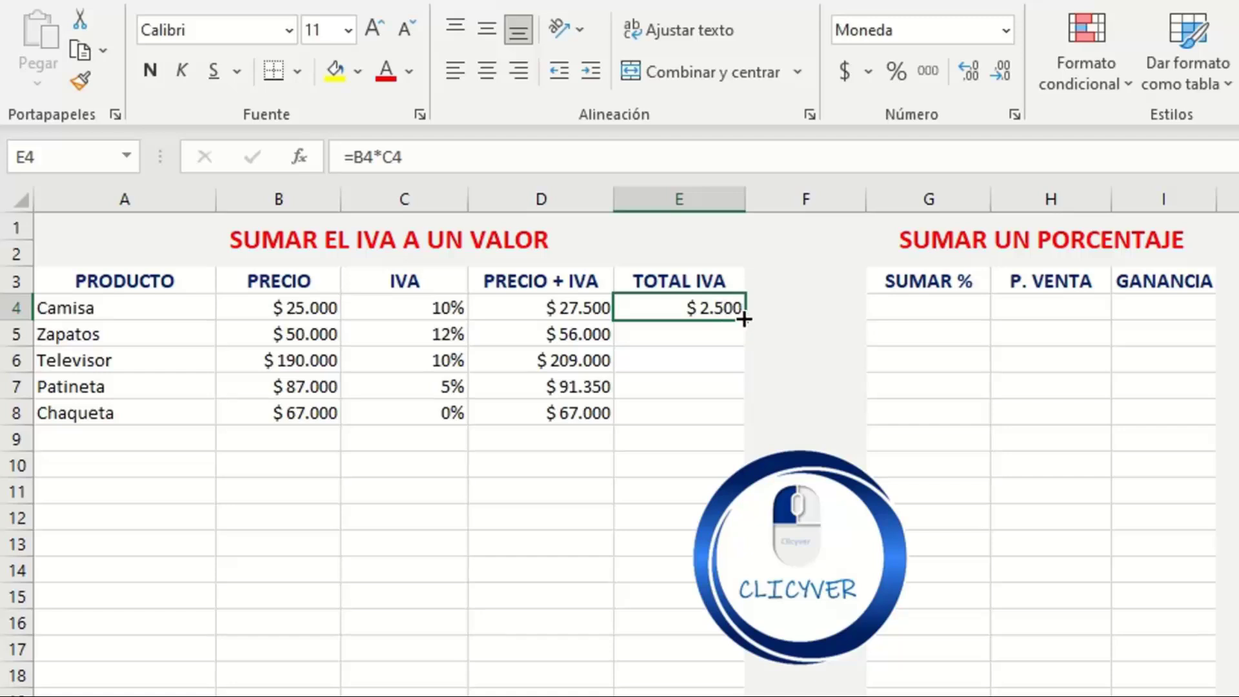
left_click_drag(744, 318, 740, 416)
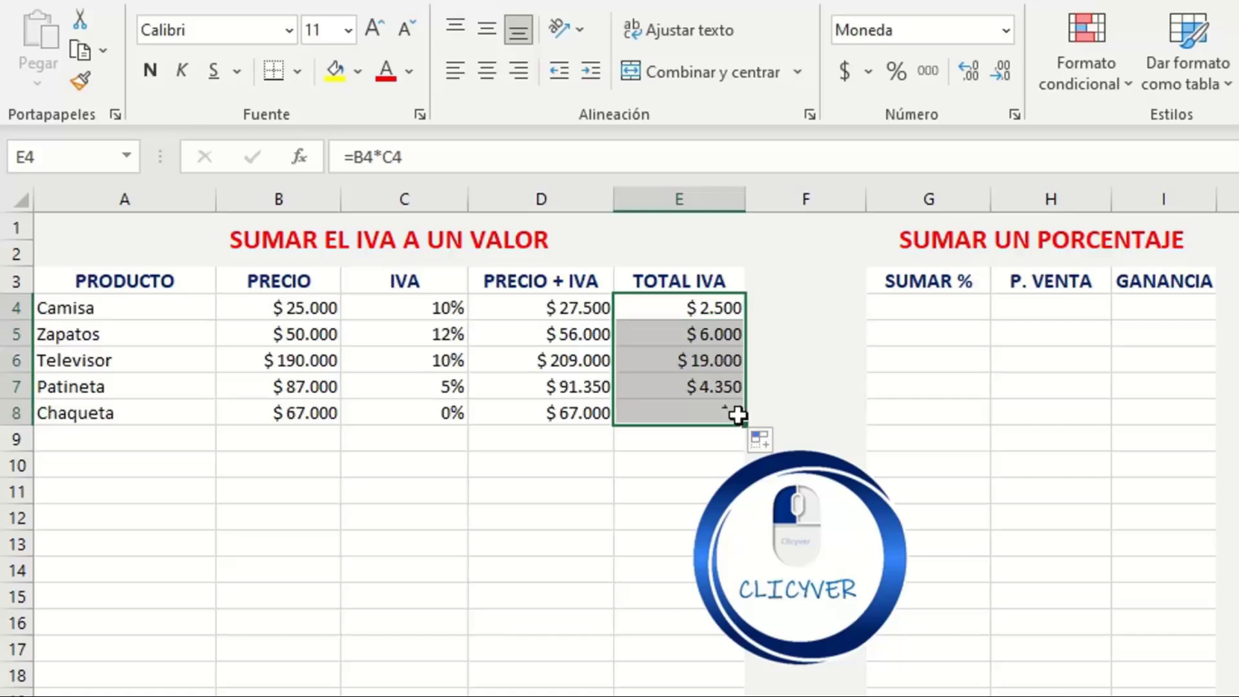
left_click(639, 480)
left_click(576, 469)
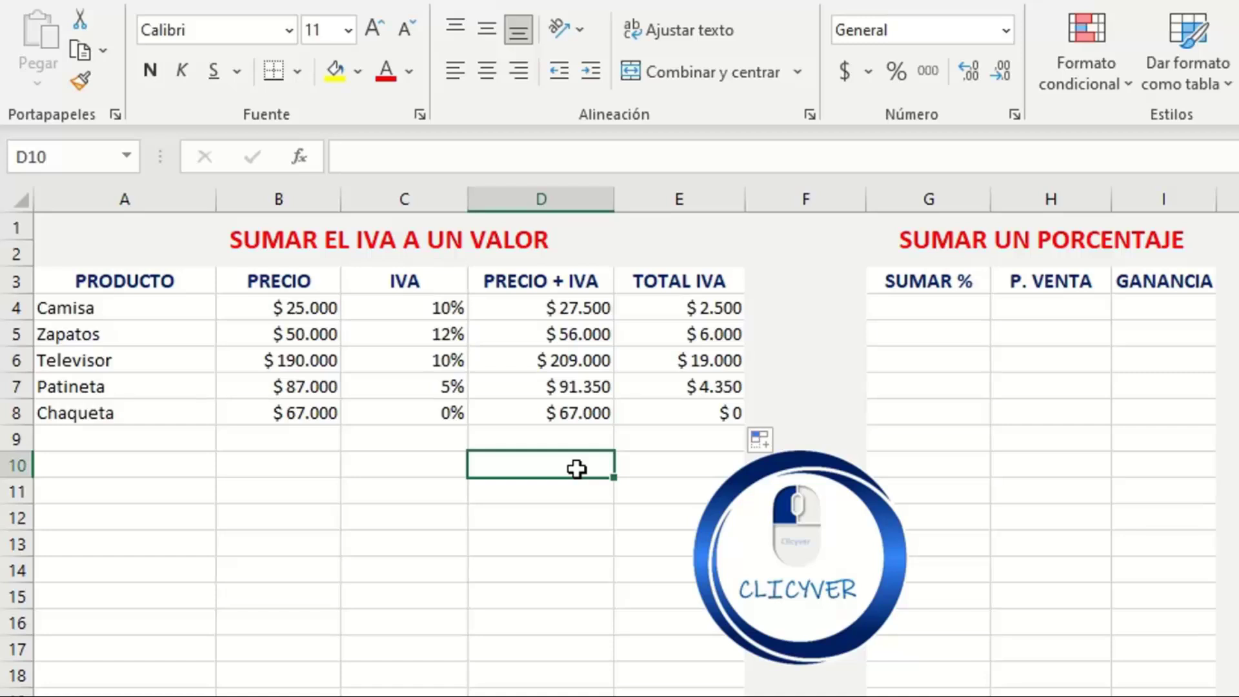
left_click(548, 237)
left_click(992, 238)
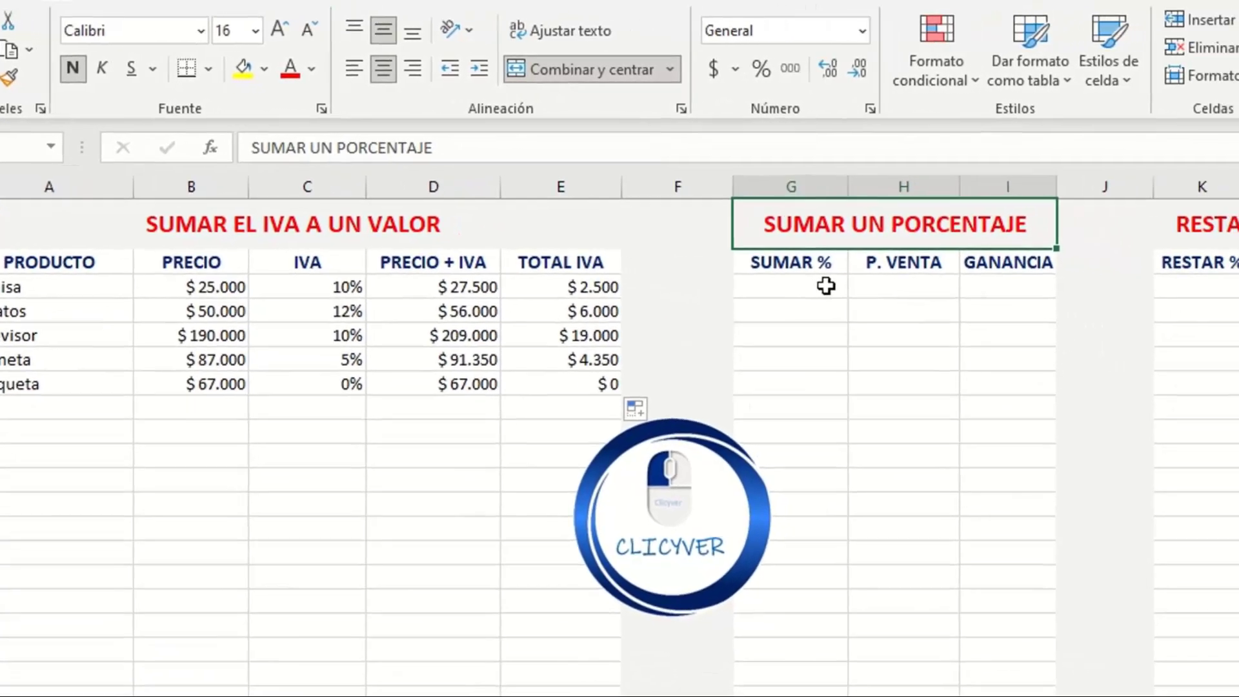
Step: Inspect the first P. VENTA and SUMAR % cells and the D4 formula before selecting H4
left_click(878, 293)
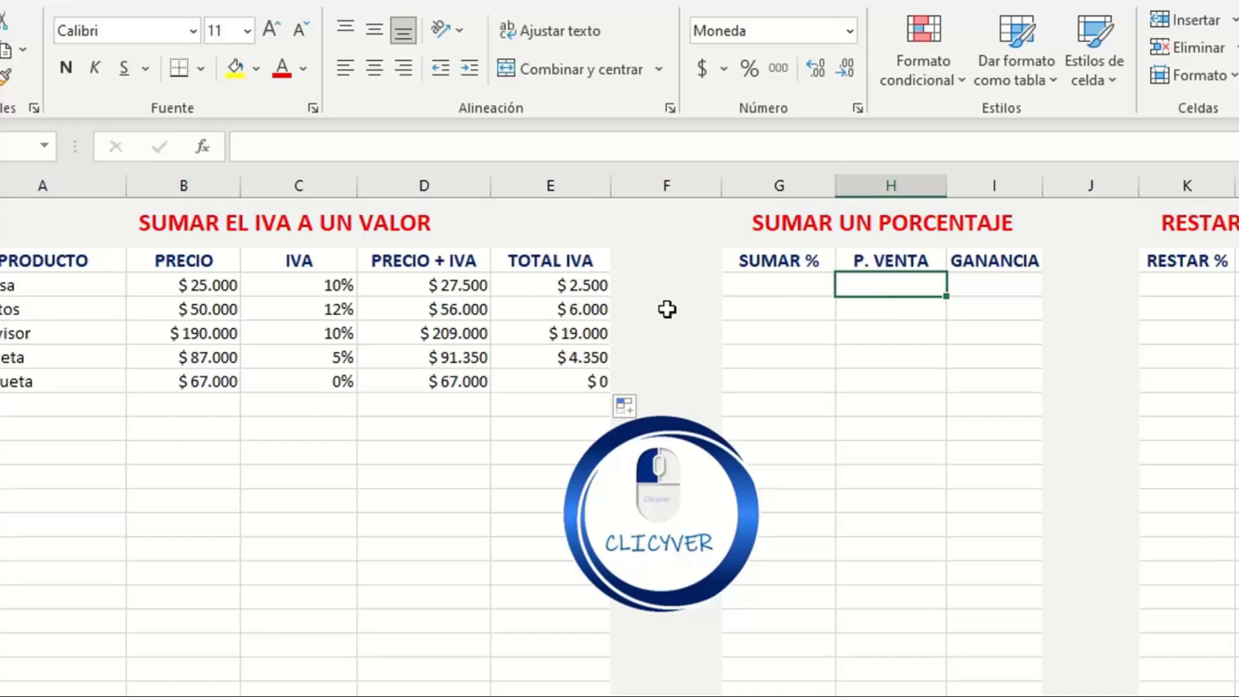
left_click(440, 283)
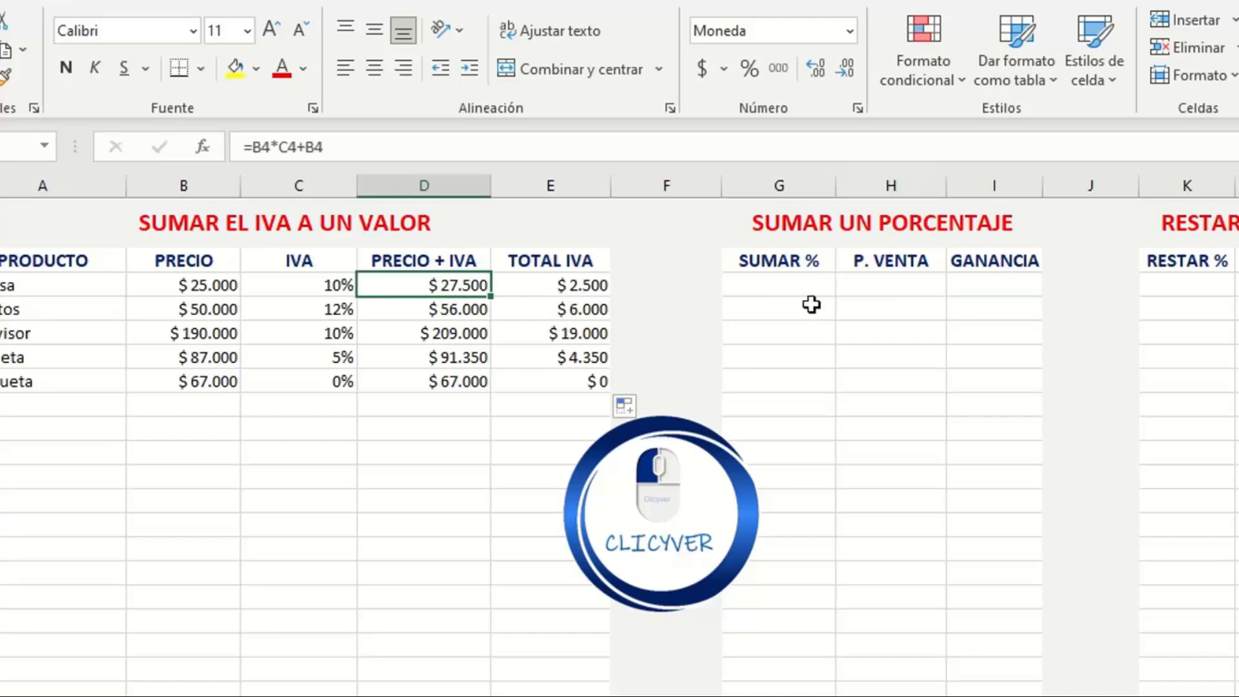
left_click(798, 288)
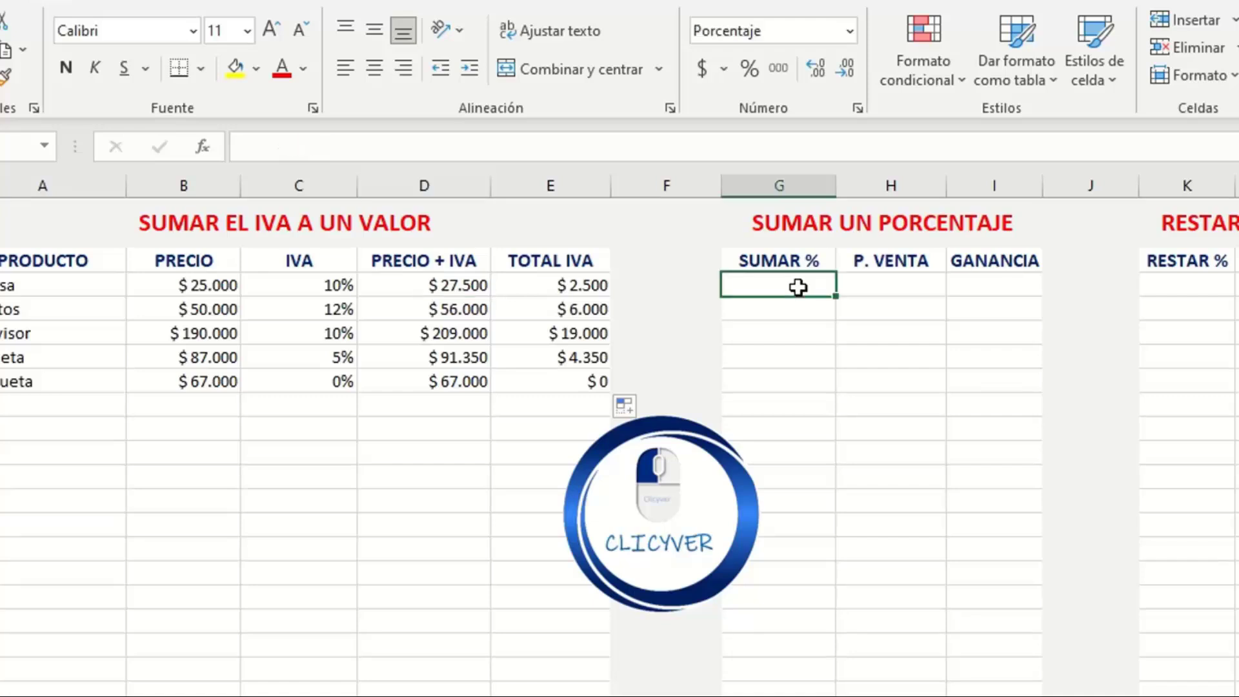
left_click(881, 292)
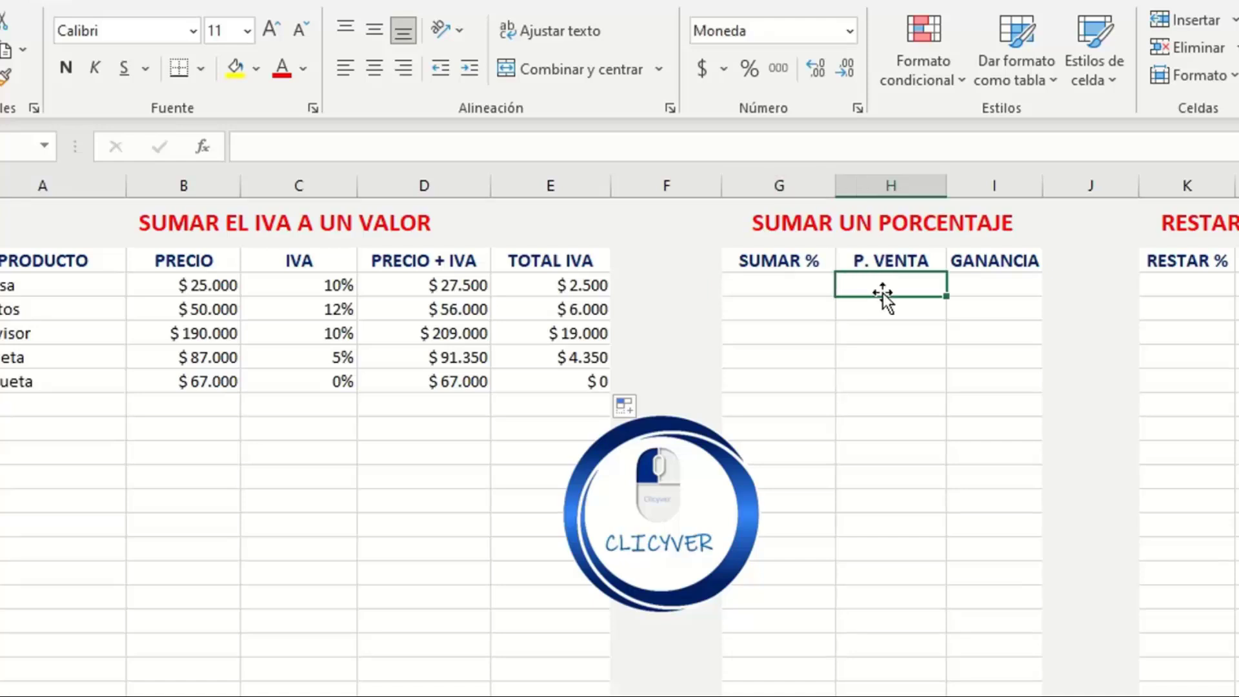
Step: Enter the sale price formula =D4*G4+D4 in H4 and compare it with D4
type("=")
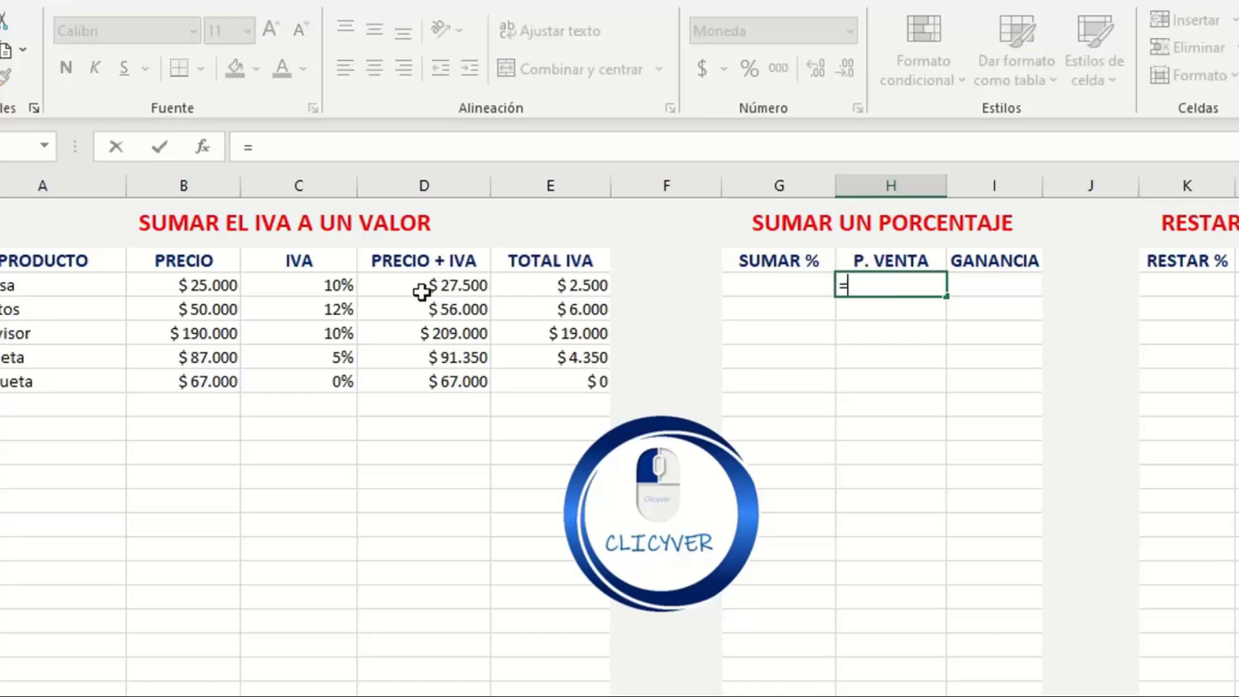
left_click(415, 286)
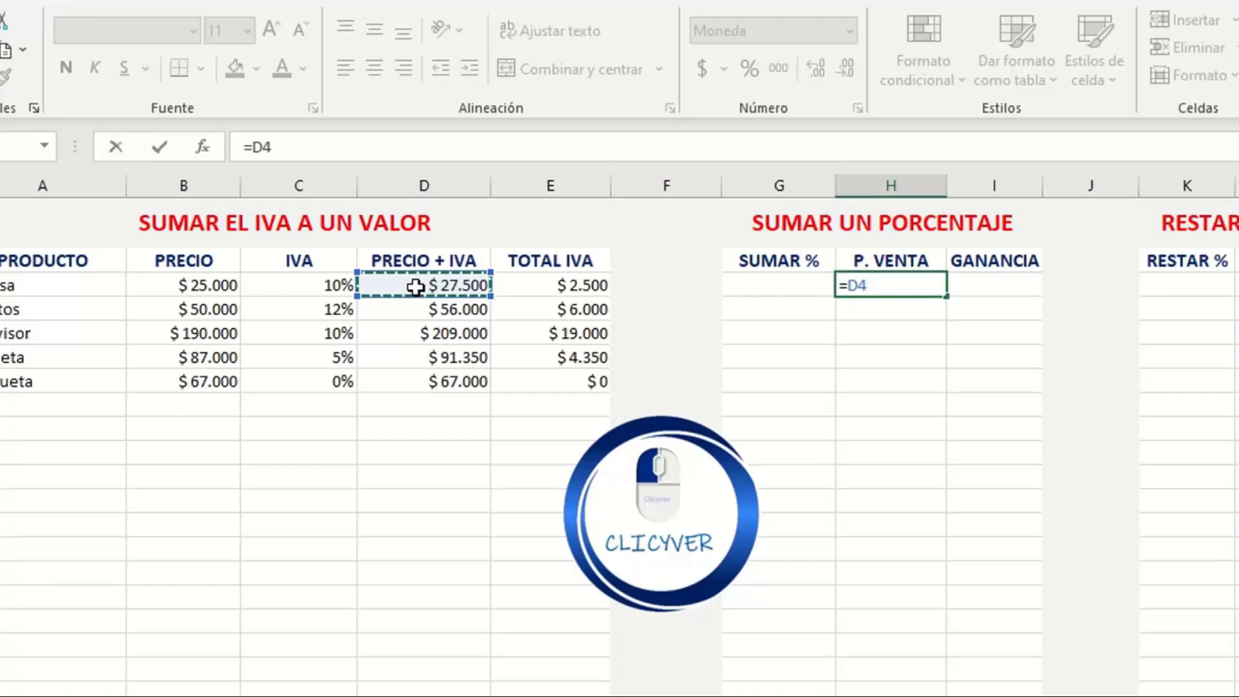
type("*")
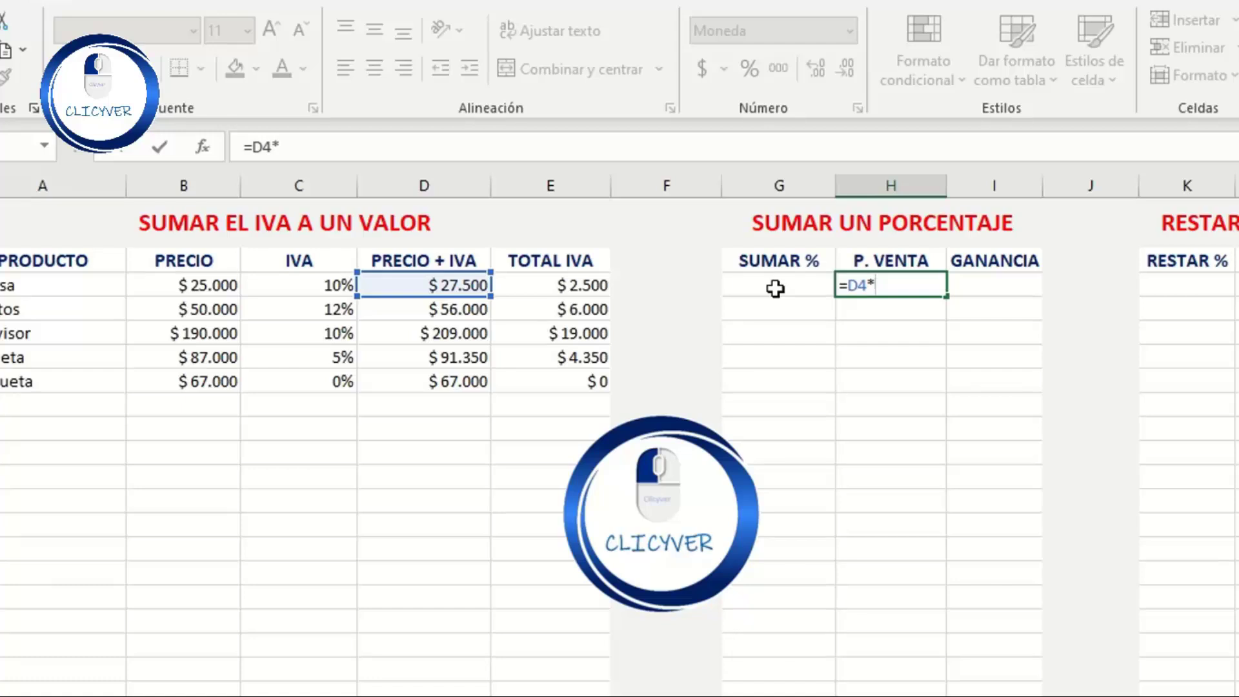
left_click(775, 289)
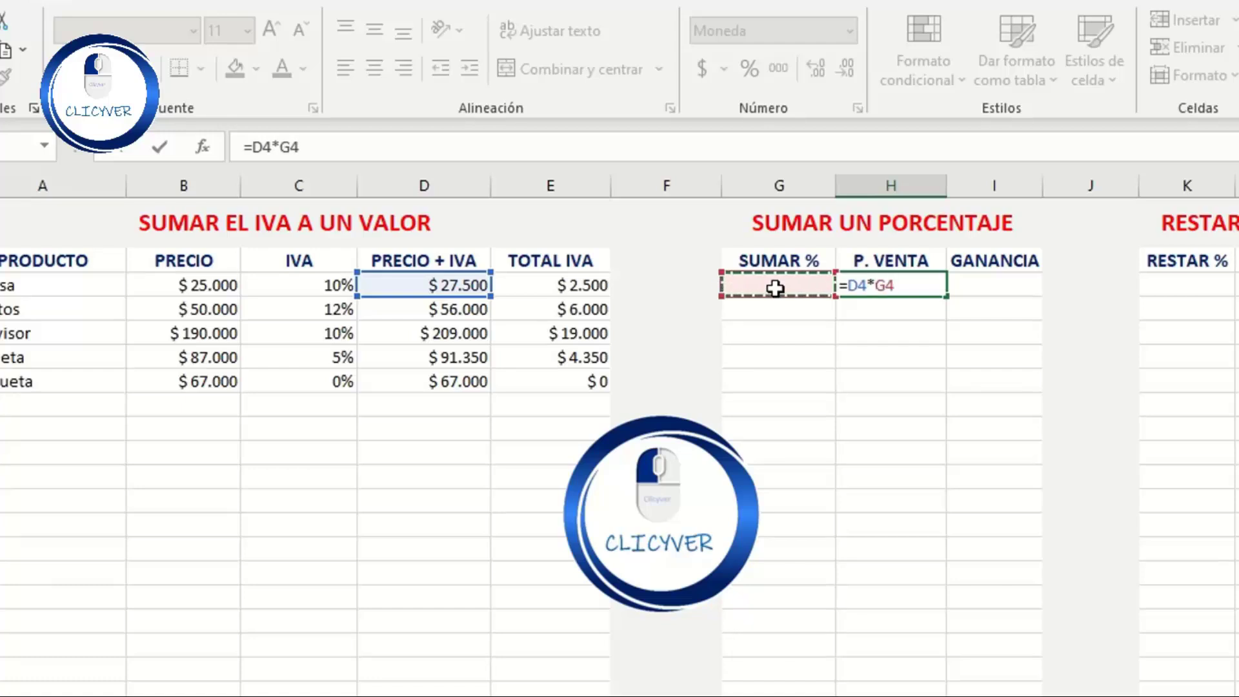
type("+")
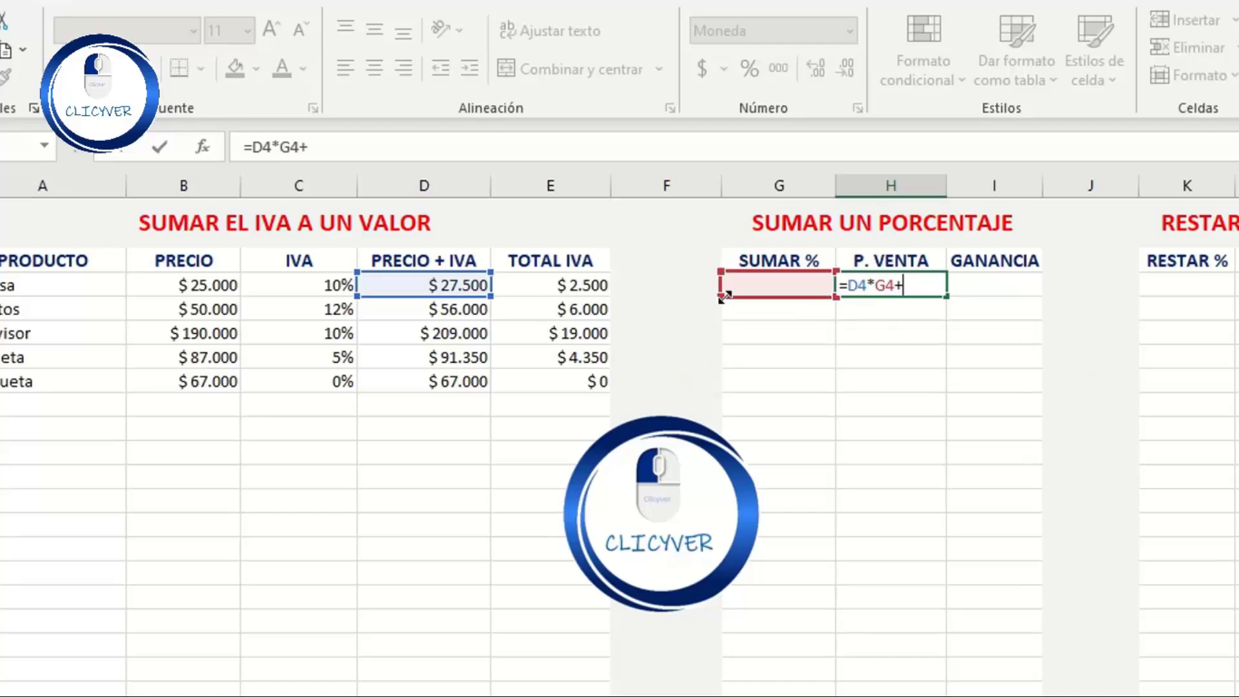
left_click(419, 285)
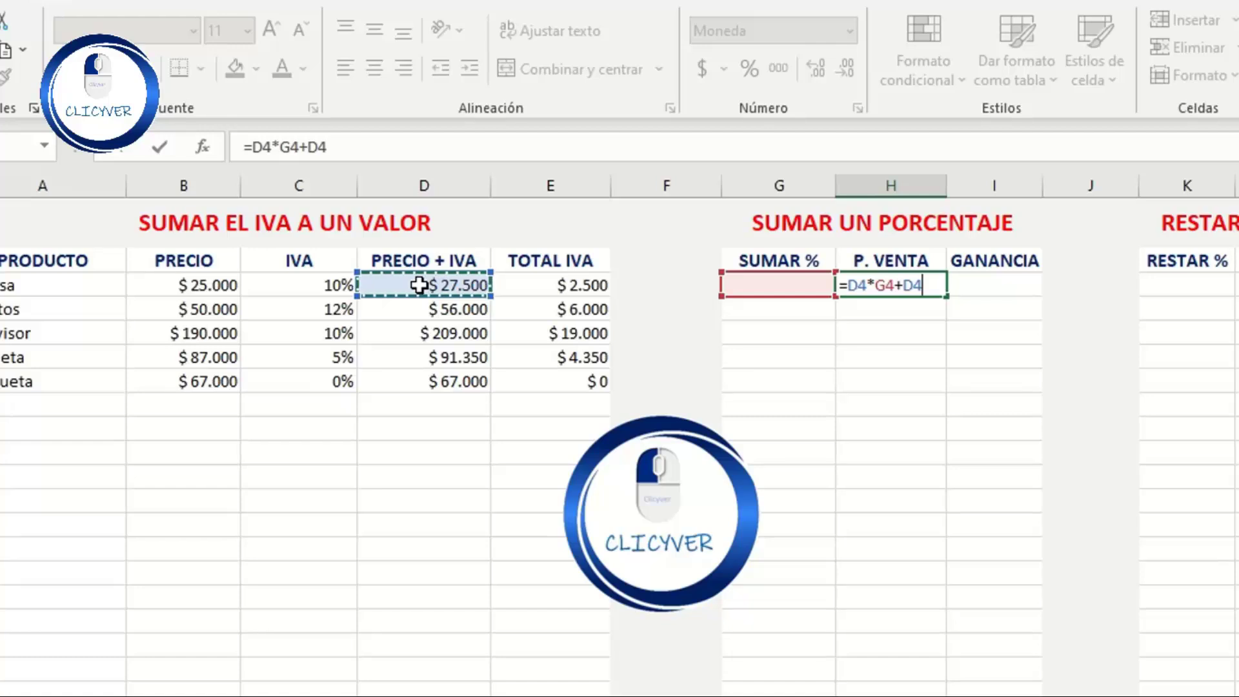
key("Return")
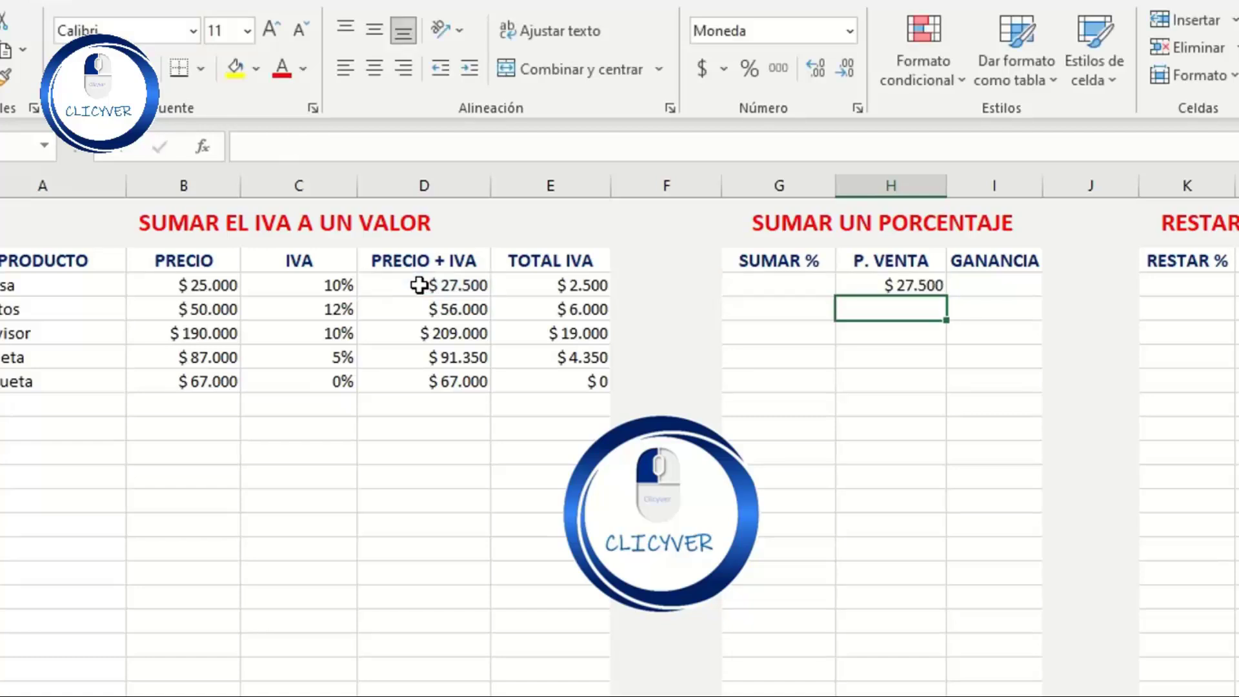
left_click(869, 281)
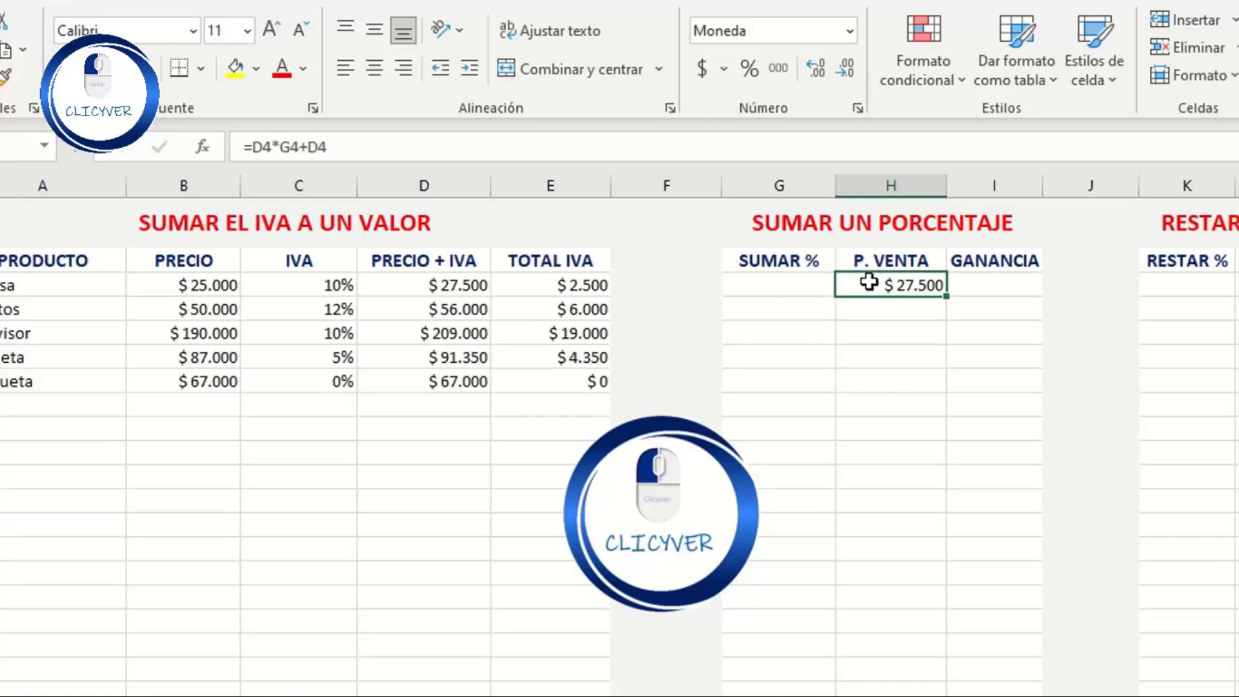
left_click(458, 288)
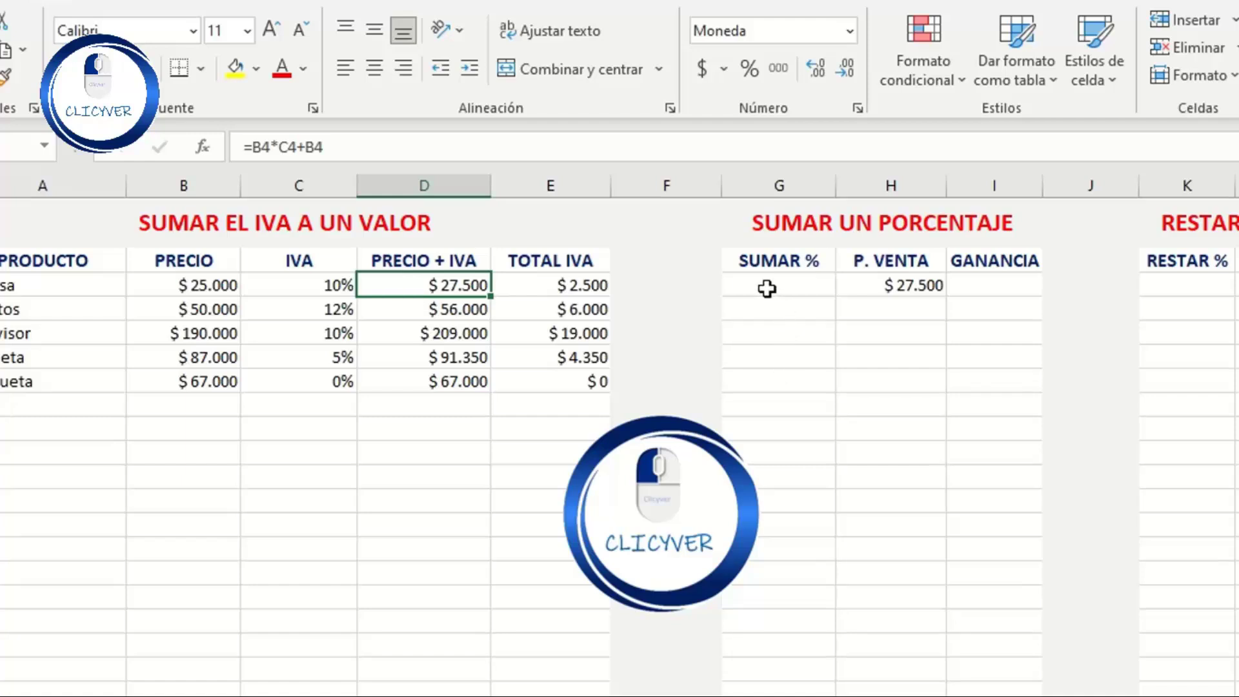
Step: Enter 30% in G4 so the first P. VENTA becomes $ 35.750
left_click(767, 288)
type("3")
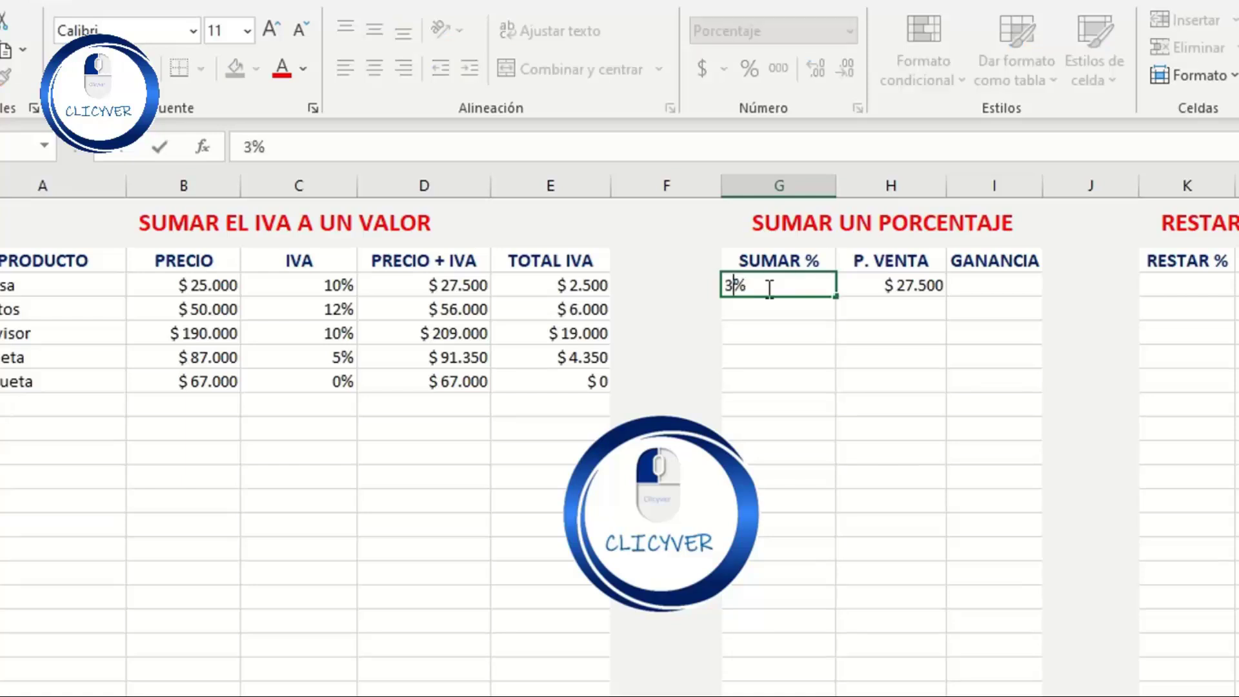
type("0")
key("Return")
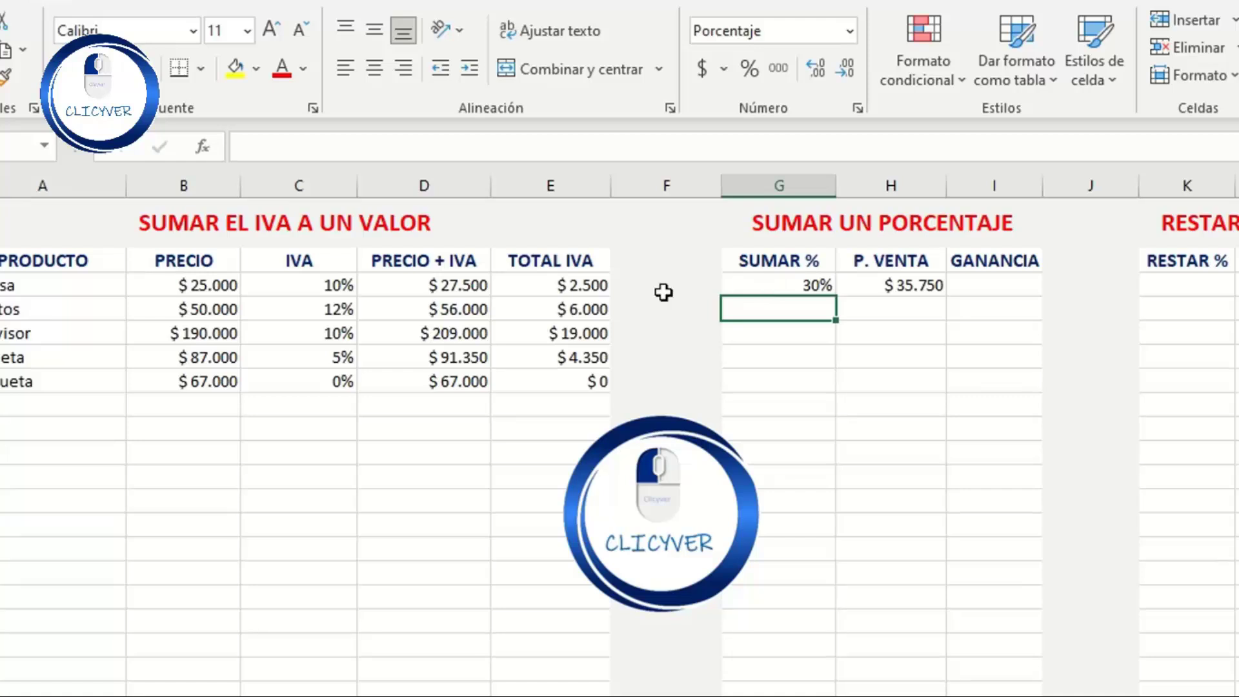
left_click(439, 287)
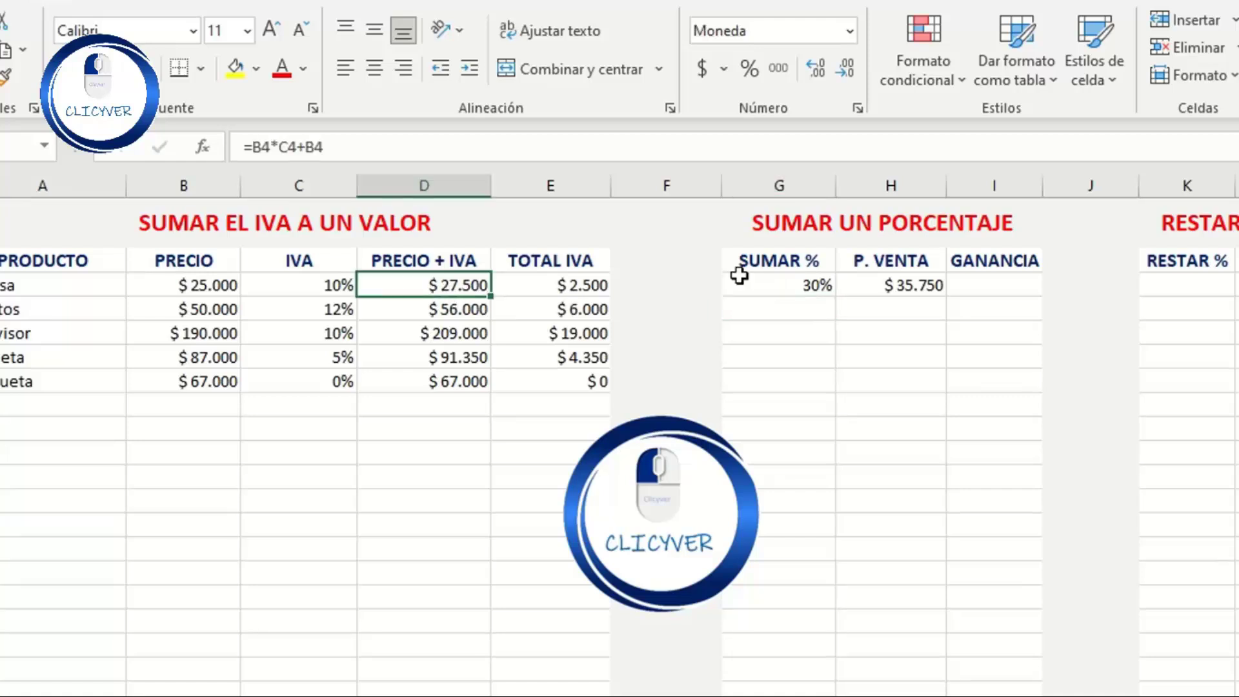
left_click(760, 290)
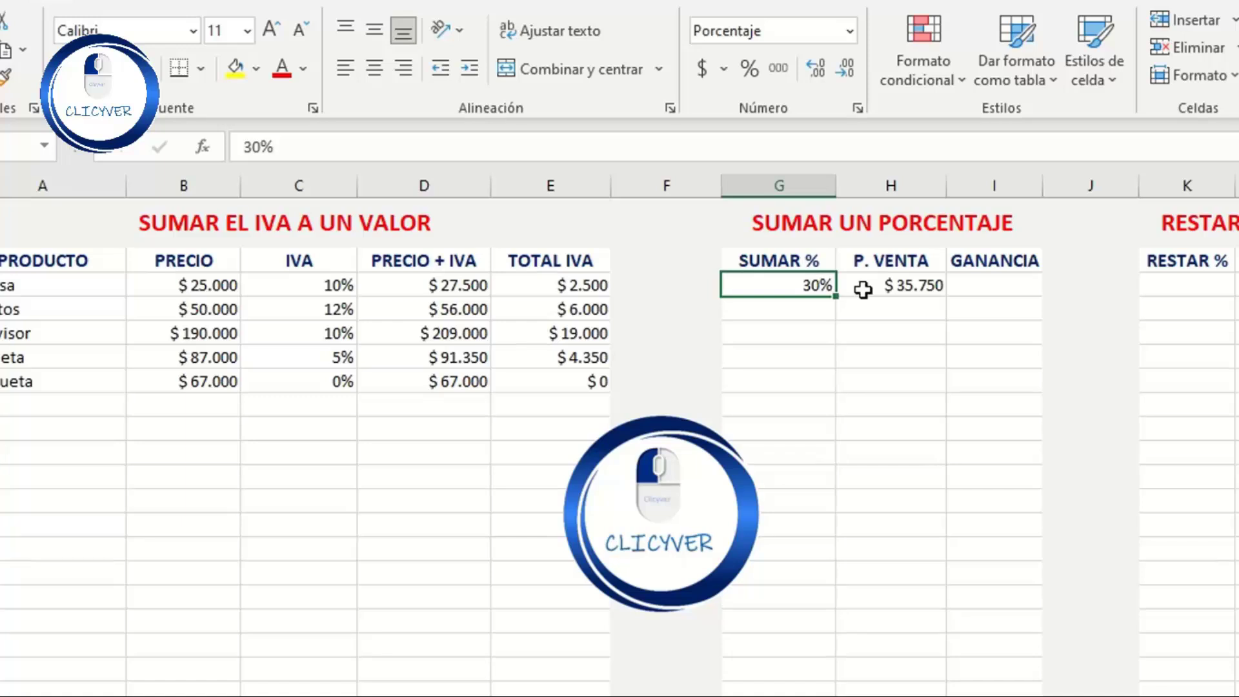
left_click(997, 285)
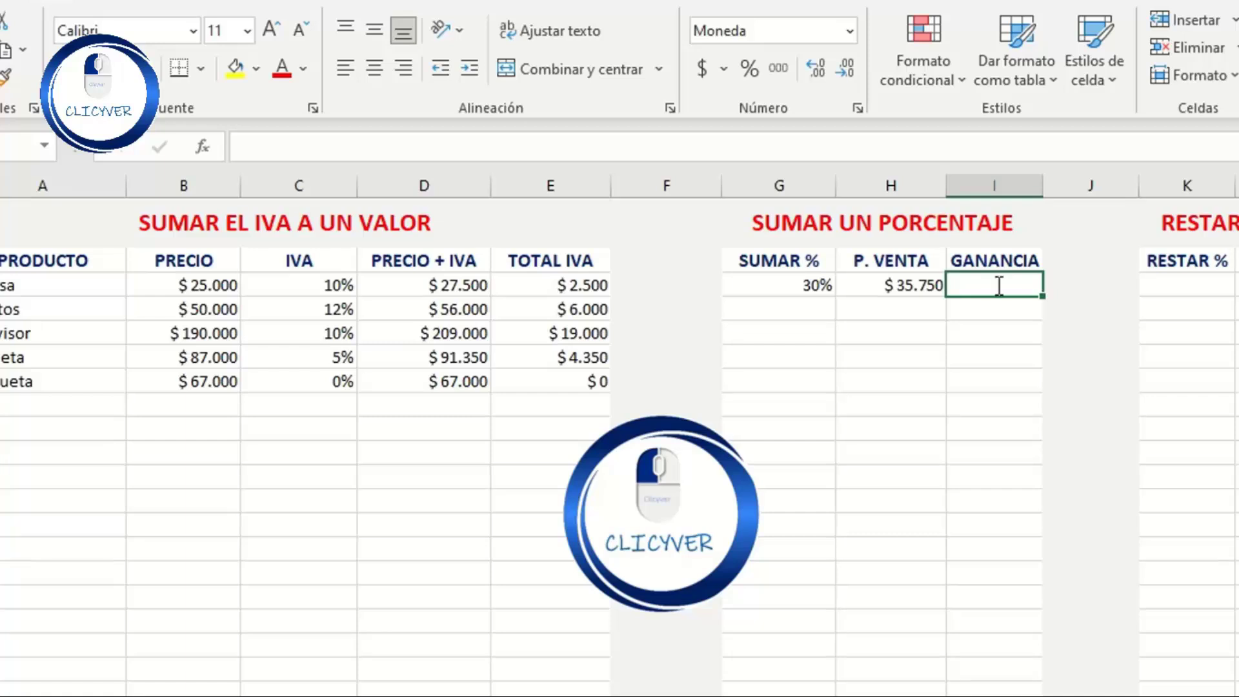
Step: Enter the profit formula =H4-D4 in I4, showing $ 8.250, and check D4 and I4
type("=")
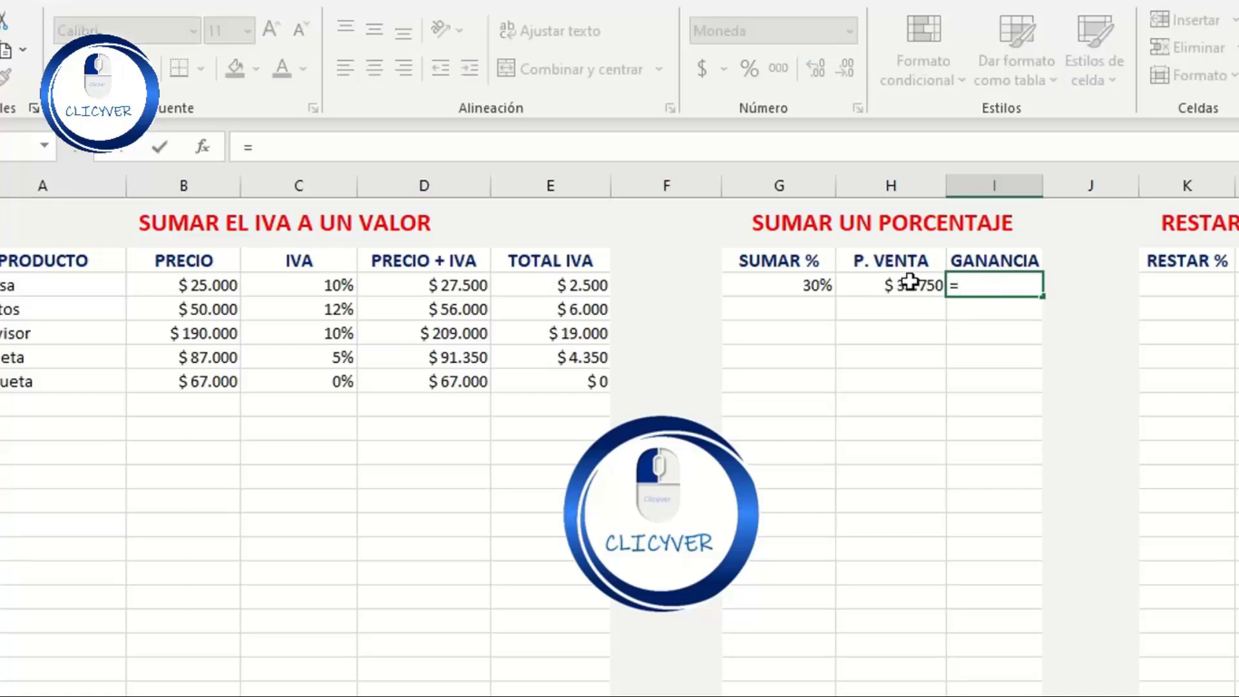
left_click(891, 286)
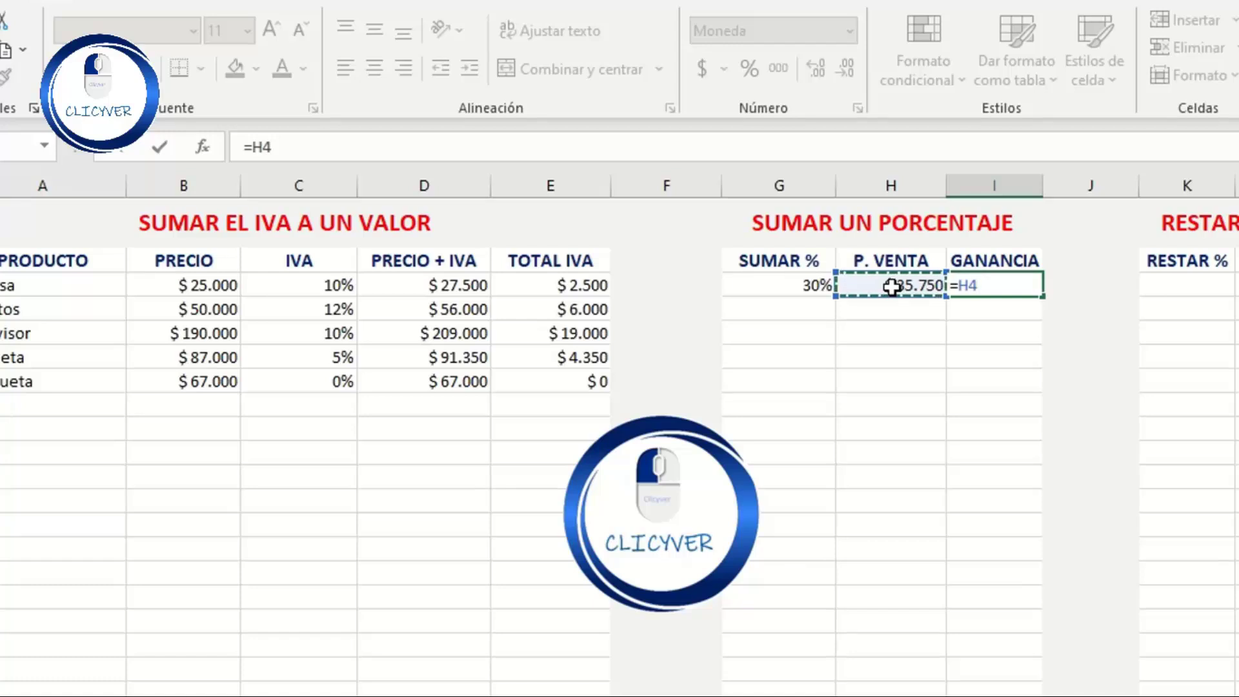
type("-")
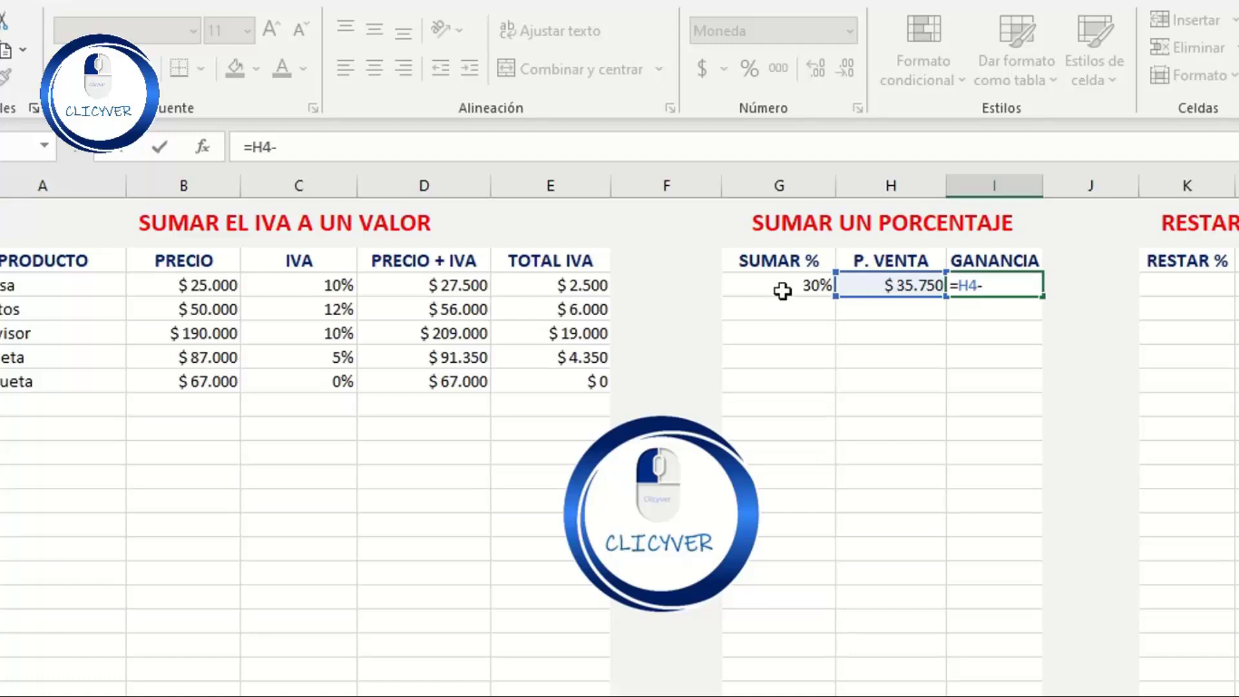
left_click(414, 285)
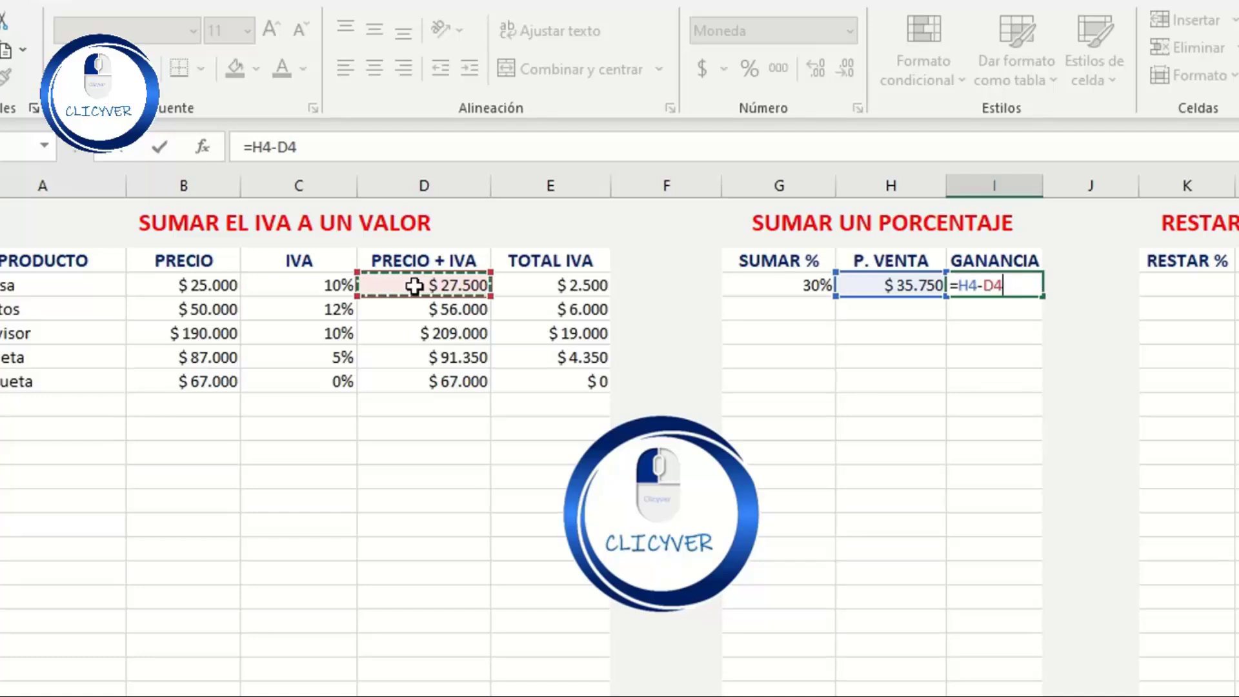
key("Return")
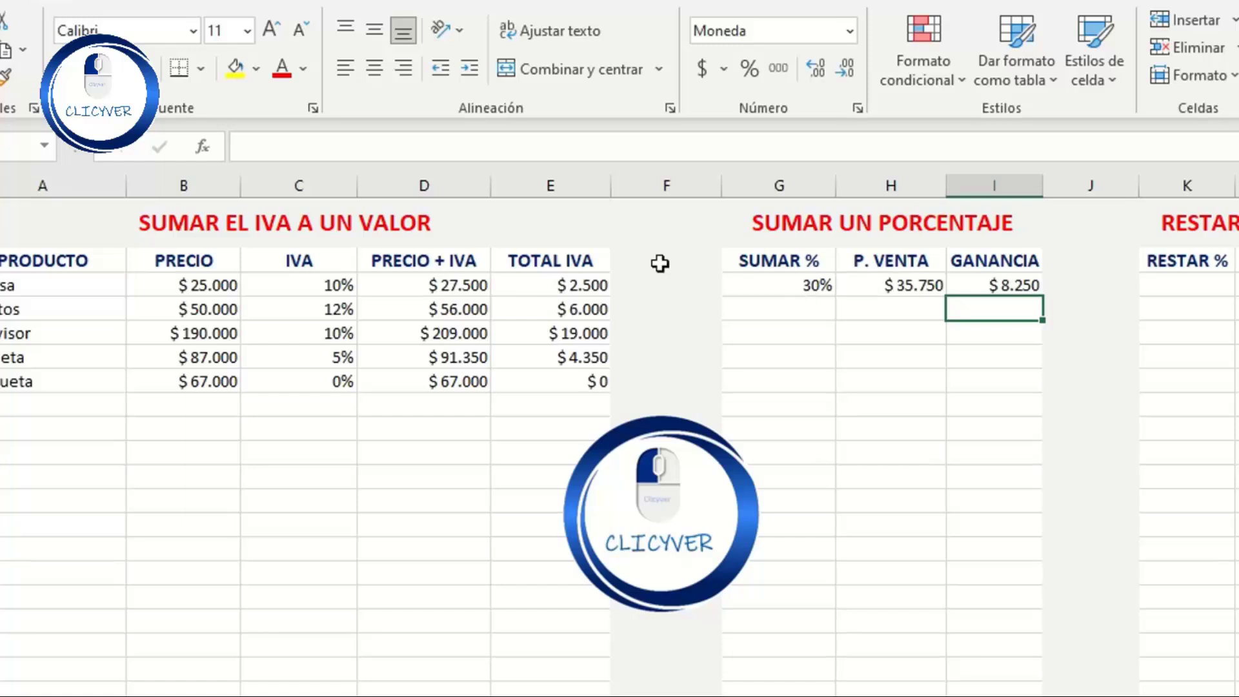
left_click(436, 286)
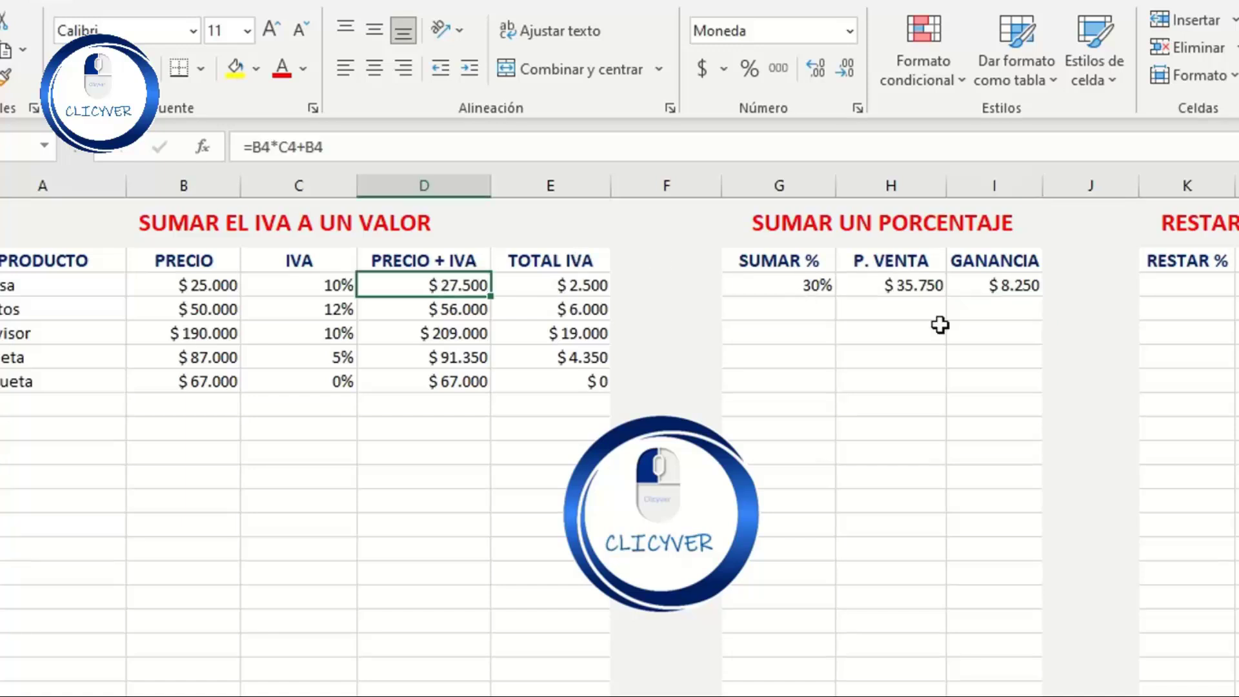
left_click(979, 288)
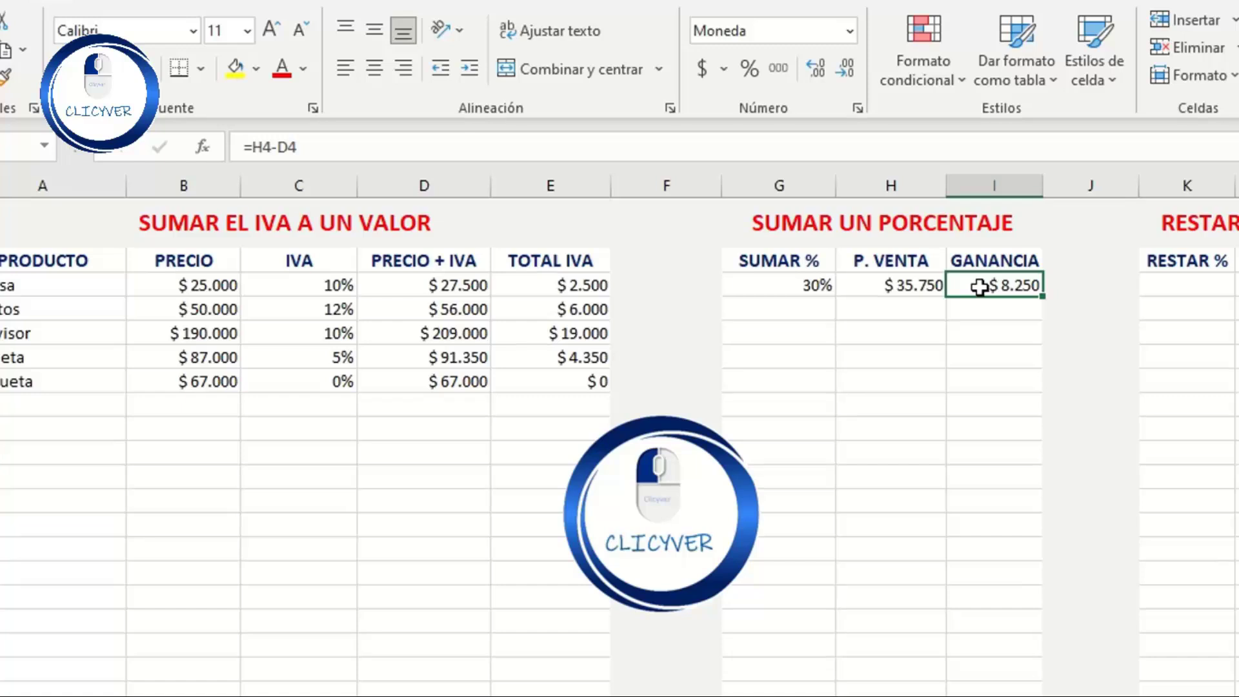
Step: Fill the H4 P. VENTA formula down to H8 and check the copies in H5, H7 and H8
left_click(939, 289)
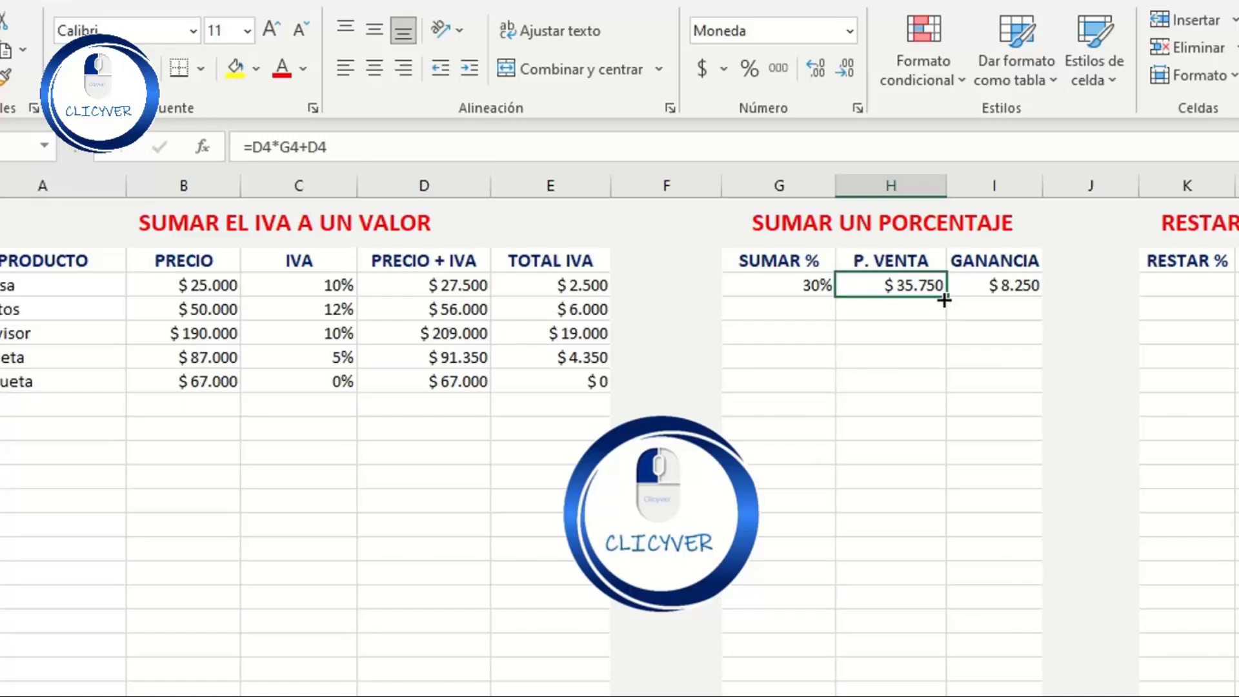
left_click_drag(944, 300, 947, 387)
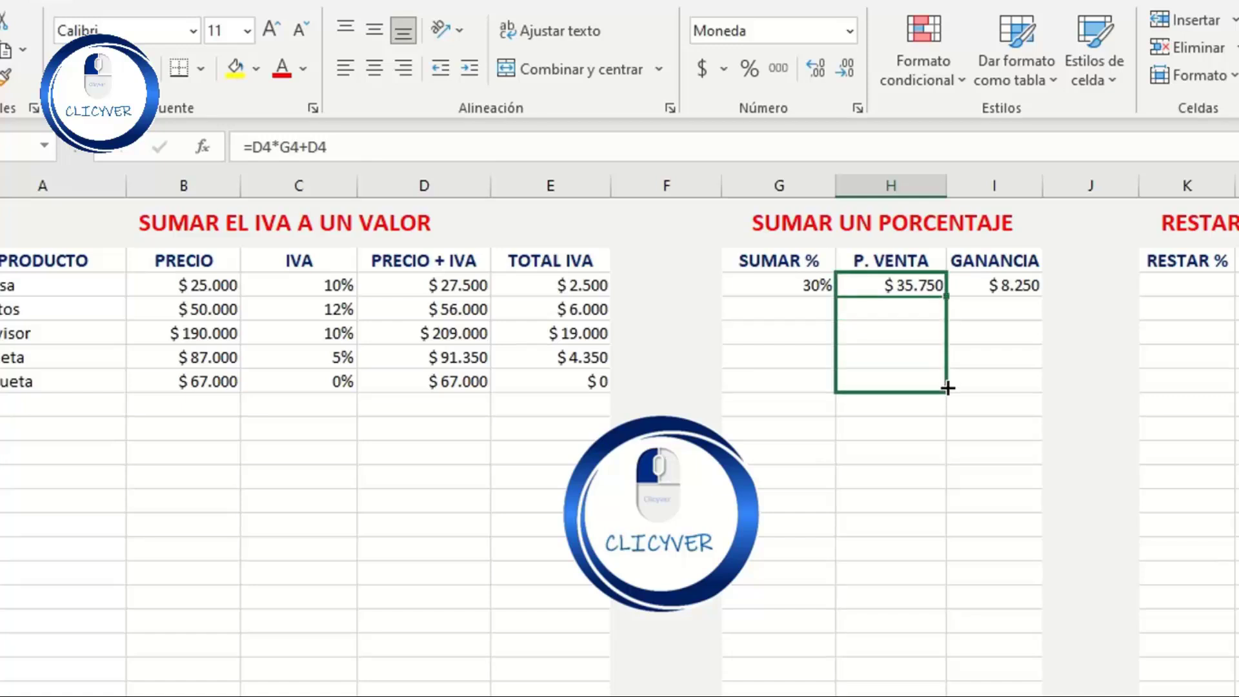
left_click_drag(947, 387, 947, 387)
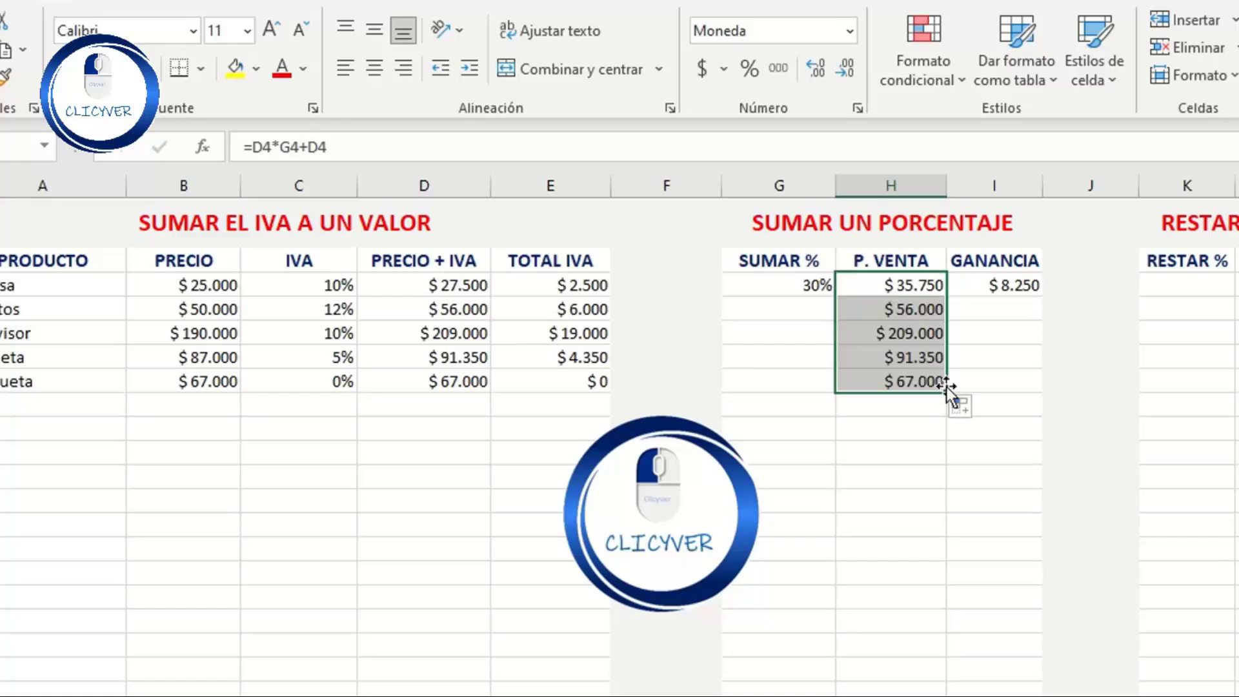
left_click(899, 312)
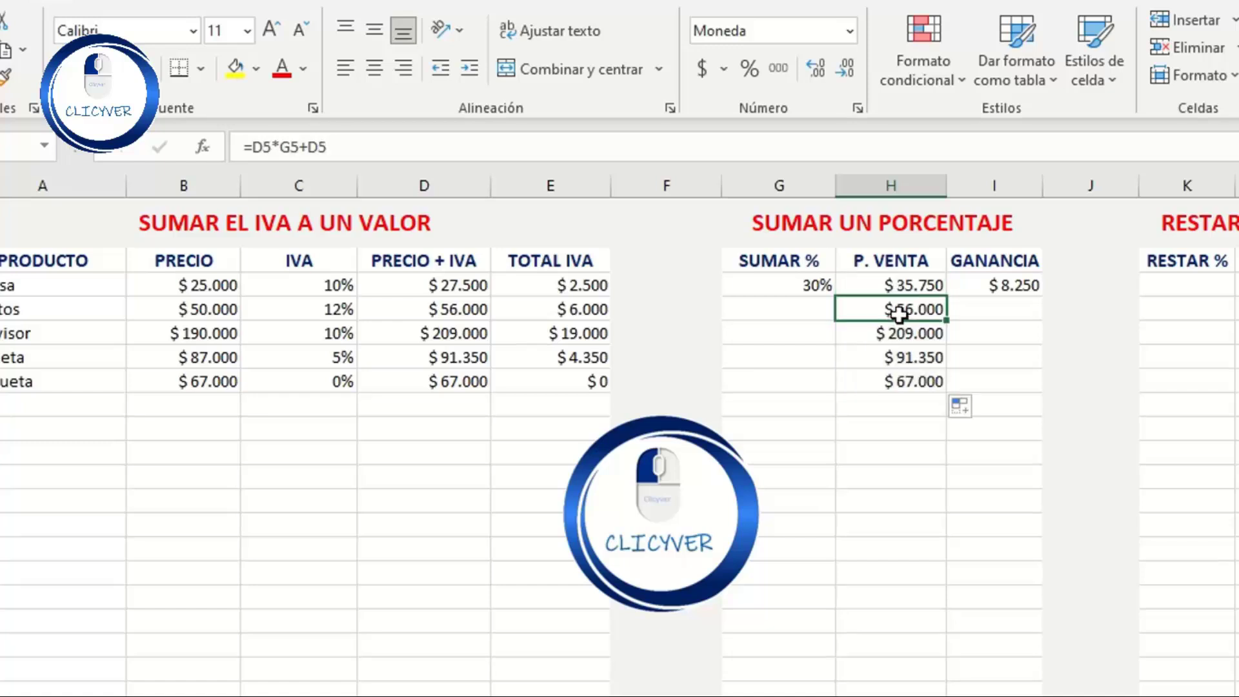
left_click(897, 354)
left_click(895, 381)
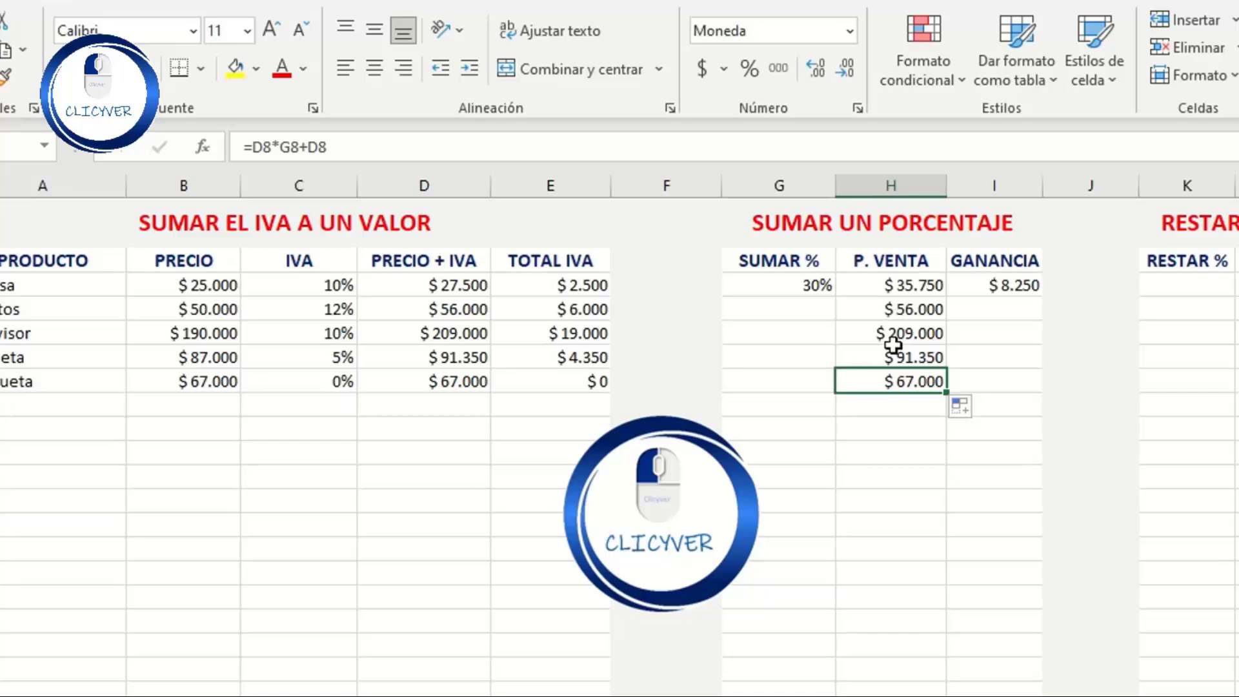
left_click(803, 313)
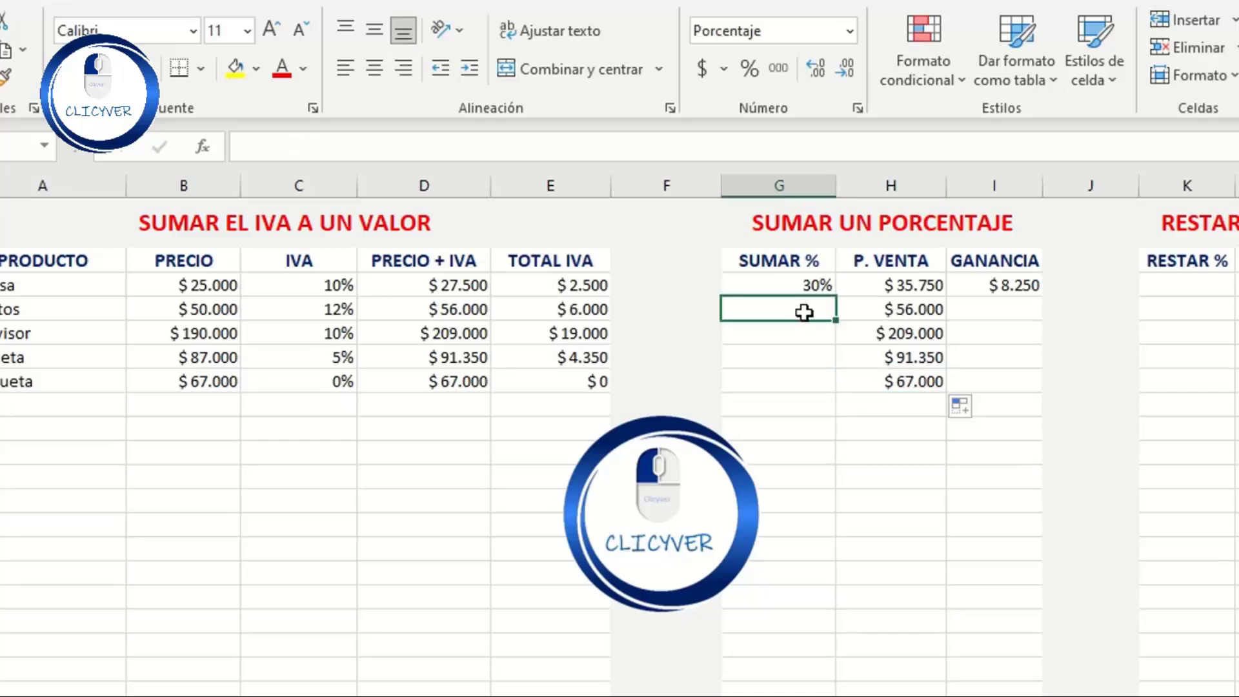
Step: Enter markups of 25, 35, 40 and 25 percent in SUMAR % cells G5 through G8
type("25")
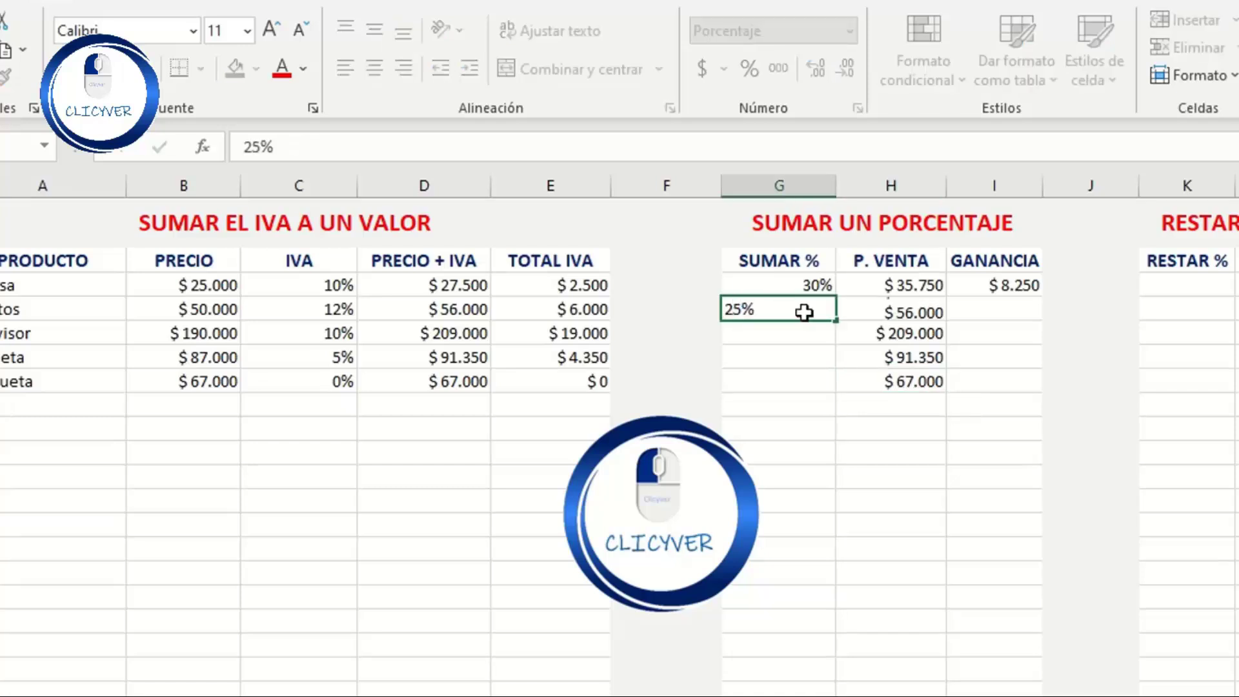
key("Return")
type("35")
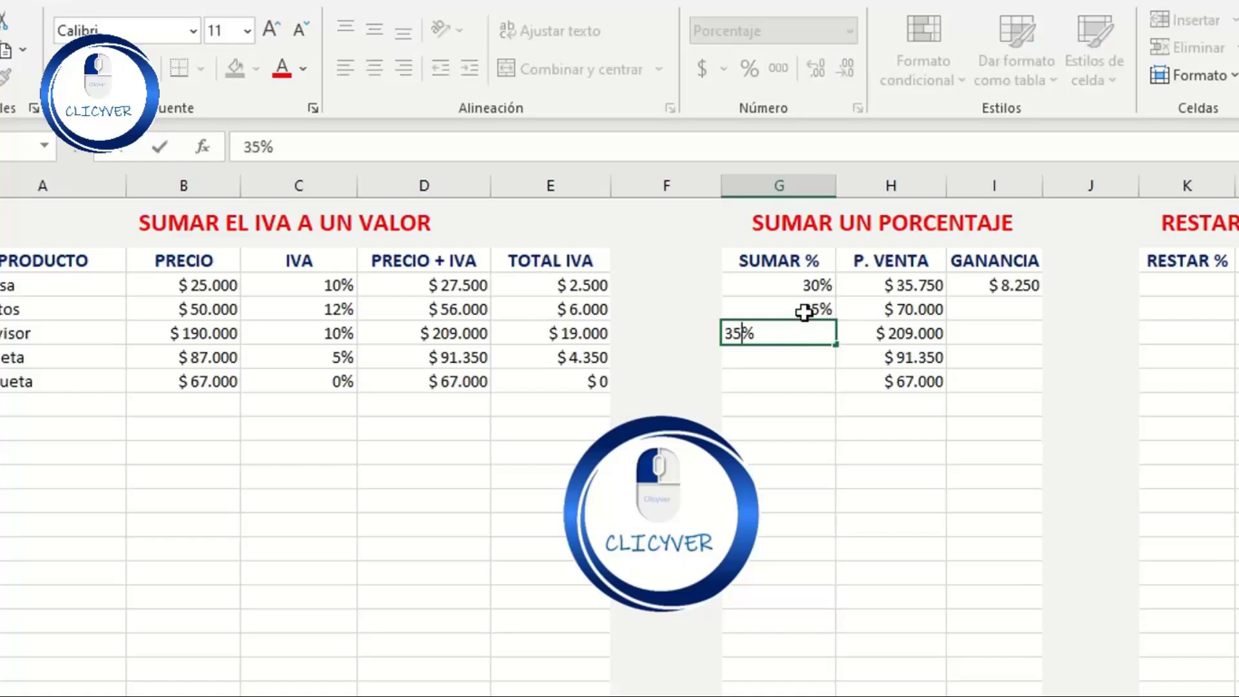
key("Return")
type("4")
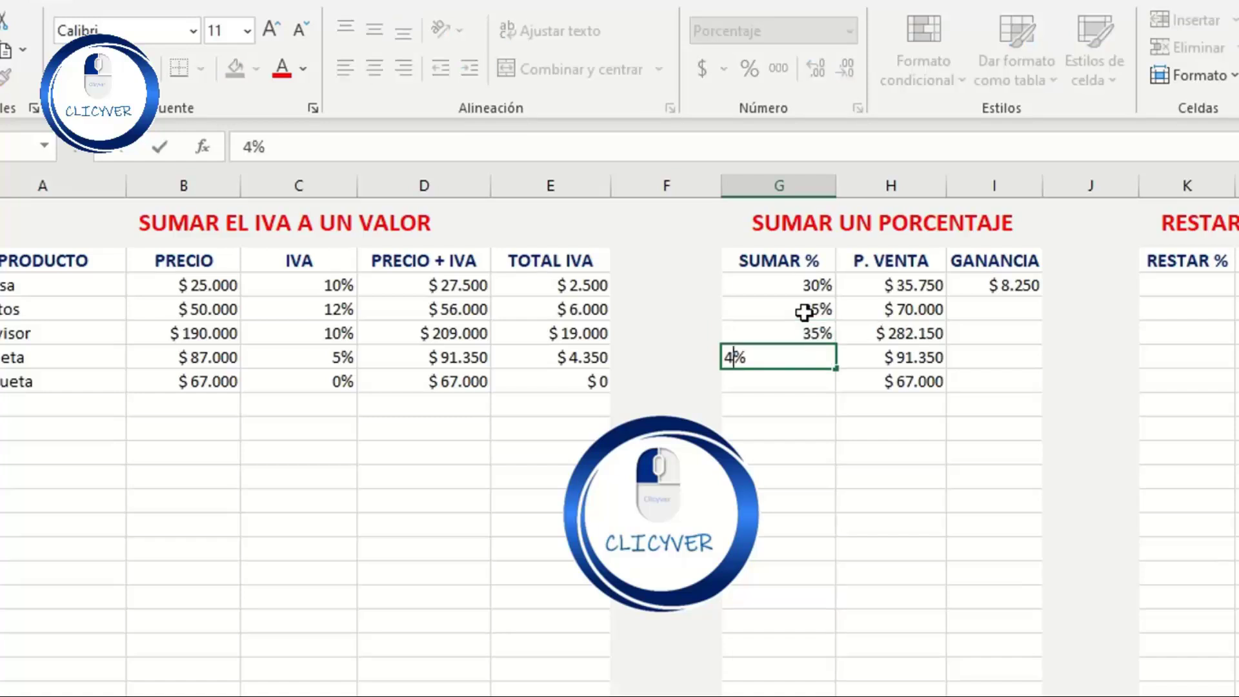
type("0")
key("Return")
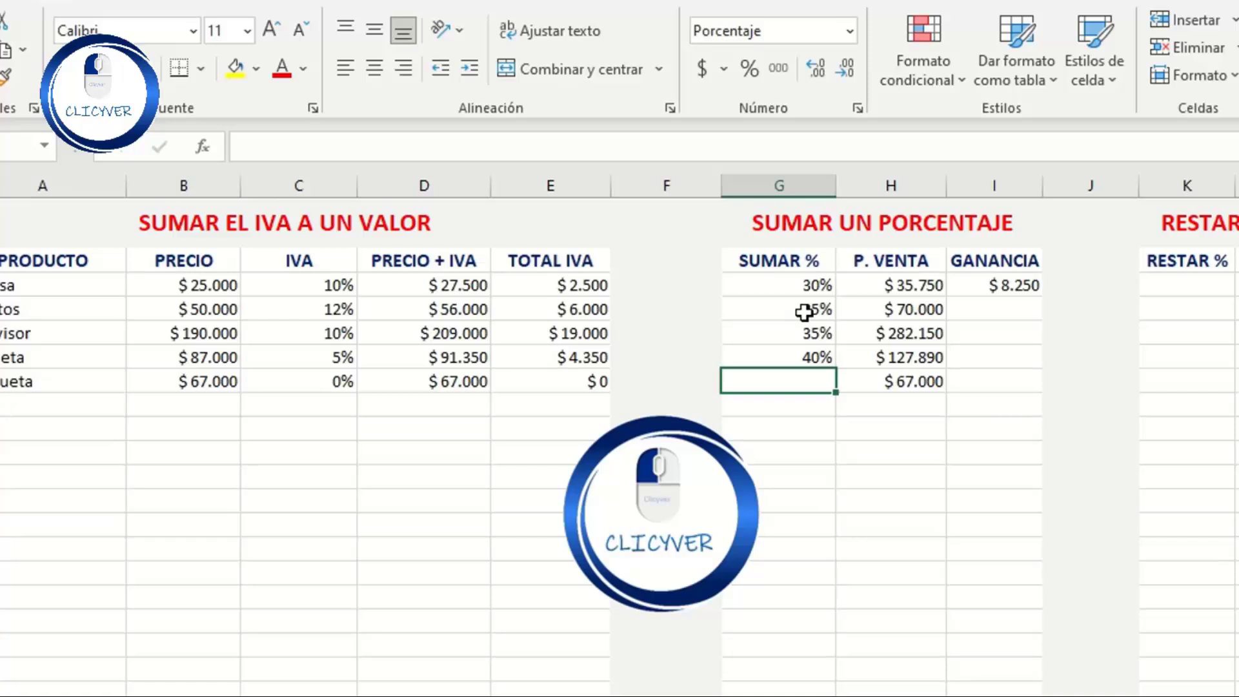
type("25")
key("Return")
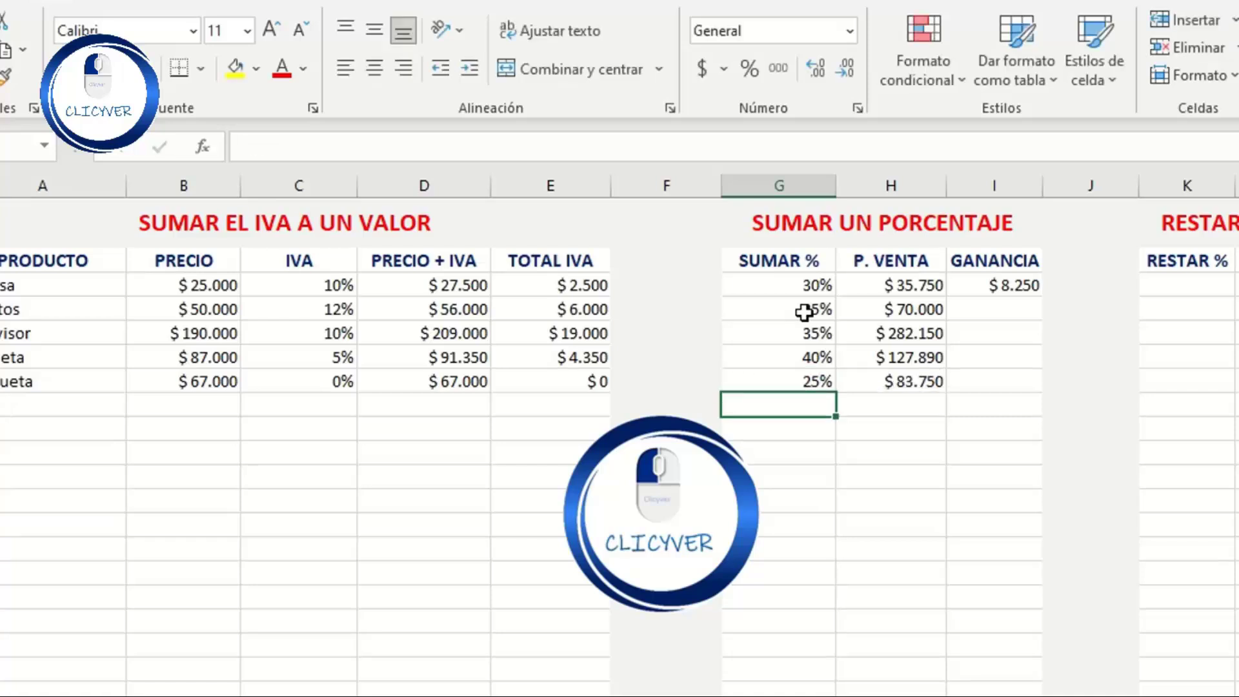
Step: Copy the I4 GANANCIA formula down to I8, giving $14.000, $73.150, $36.540 and $16.750
left_click(1018, 289)
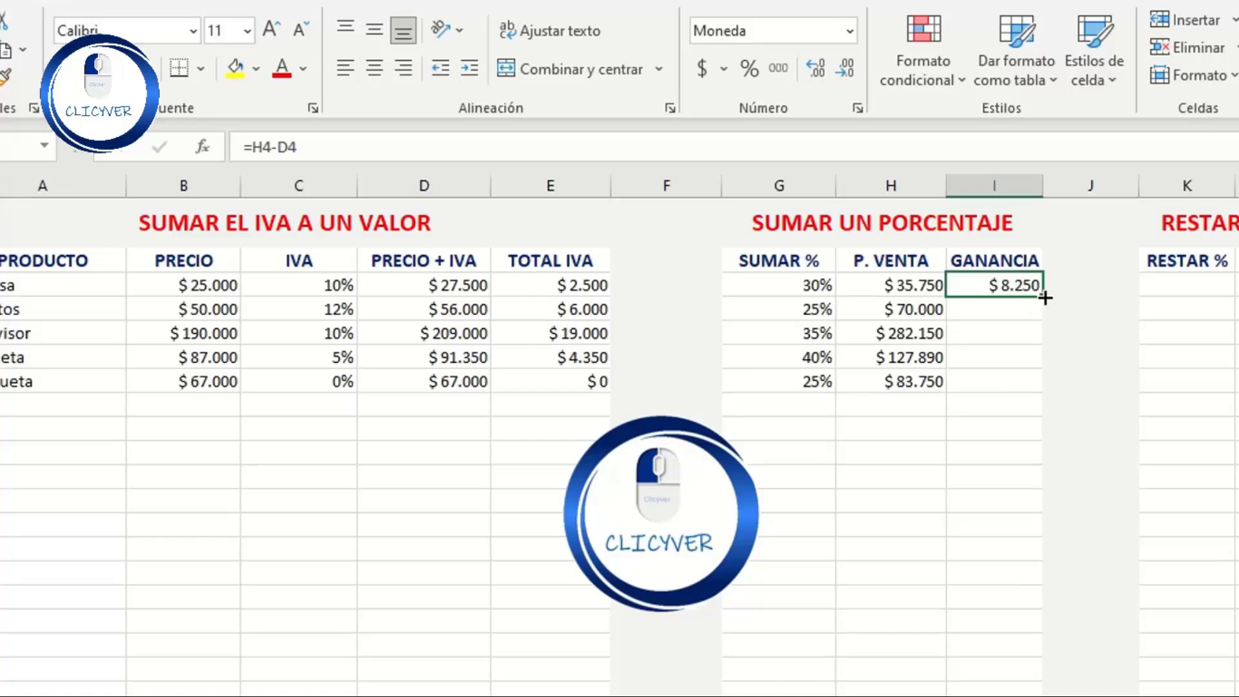
left_click_drag(1042, 295, 1047, 386)
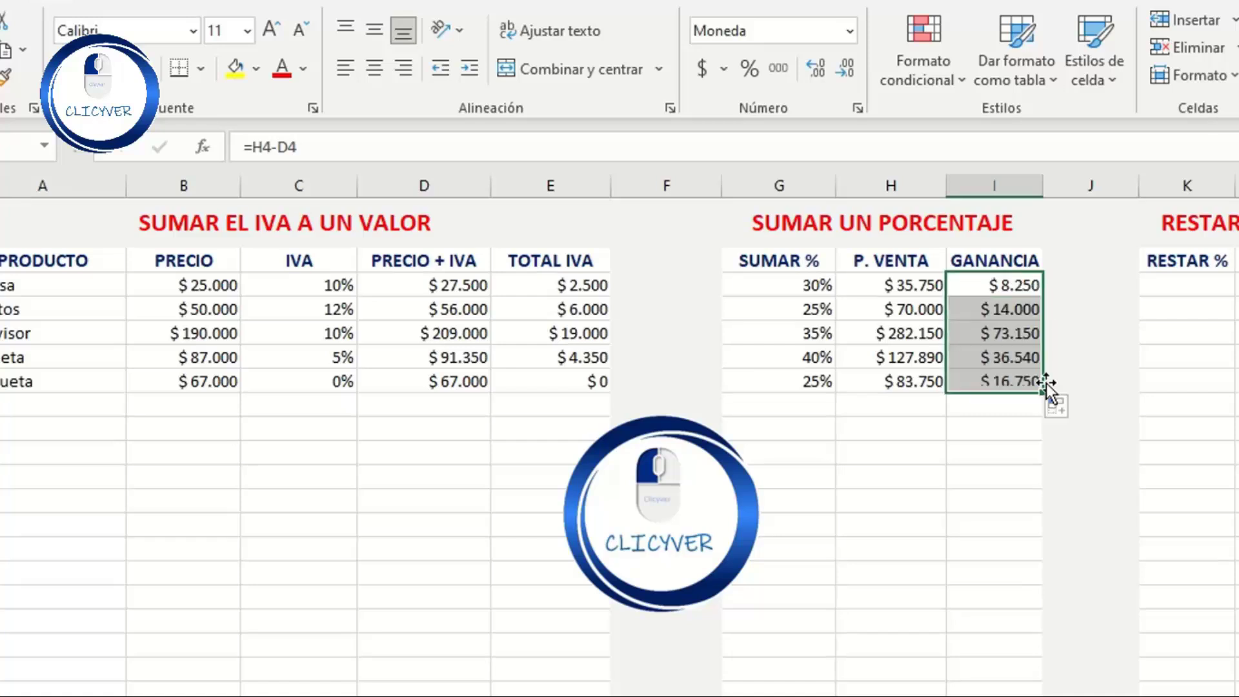
left_click(998, 457)
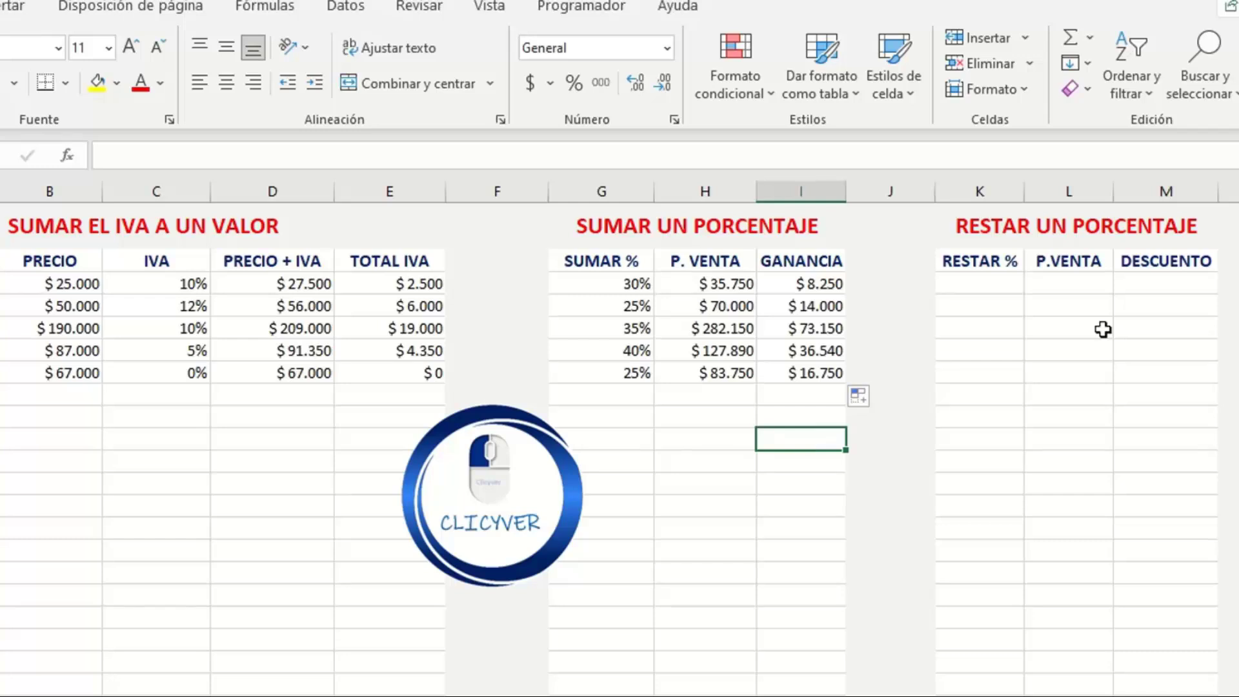
Step: Enter the discounted-price formula =H4-(K4*H4) in L4, showing $35.750
left_click(1065, 288)
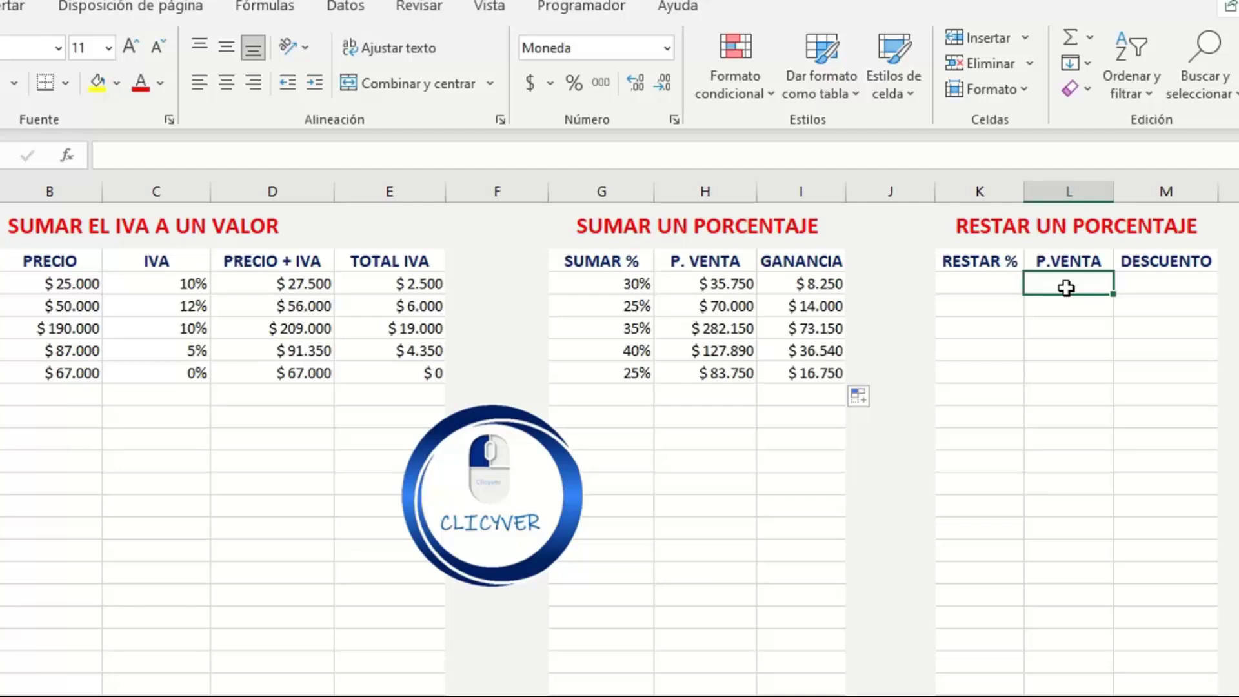
type("=")
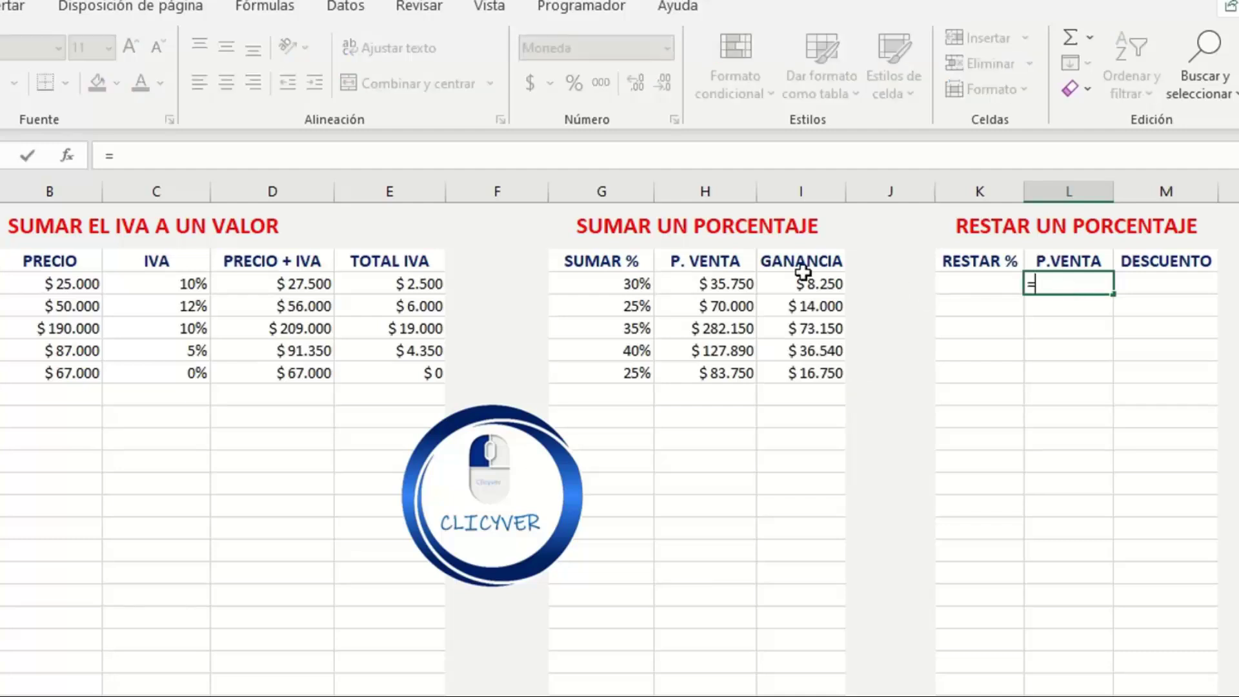
left_click(683, 283)
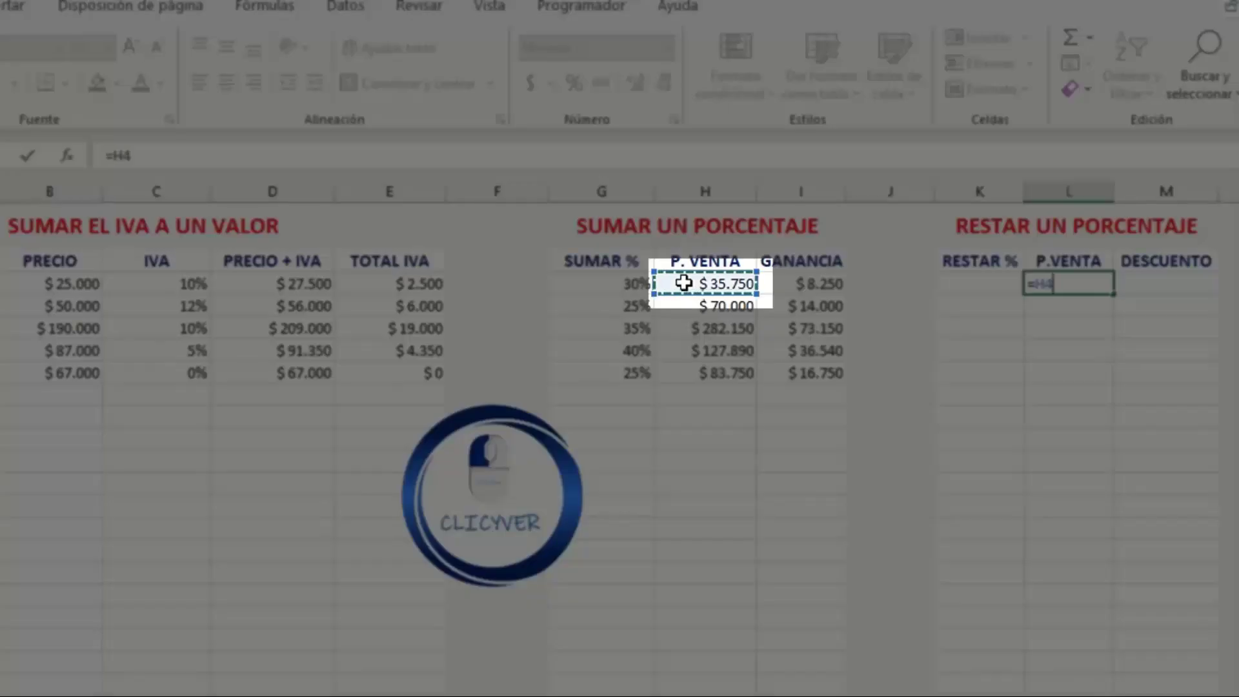
type("-")
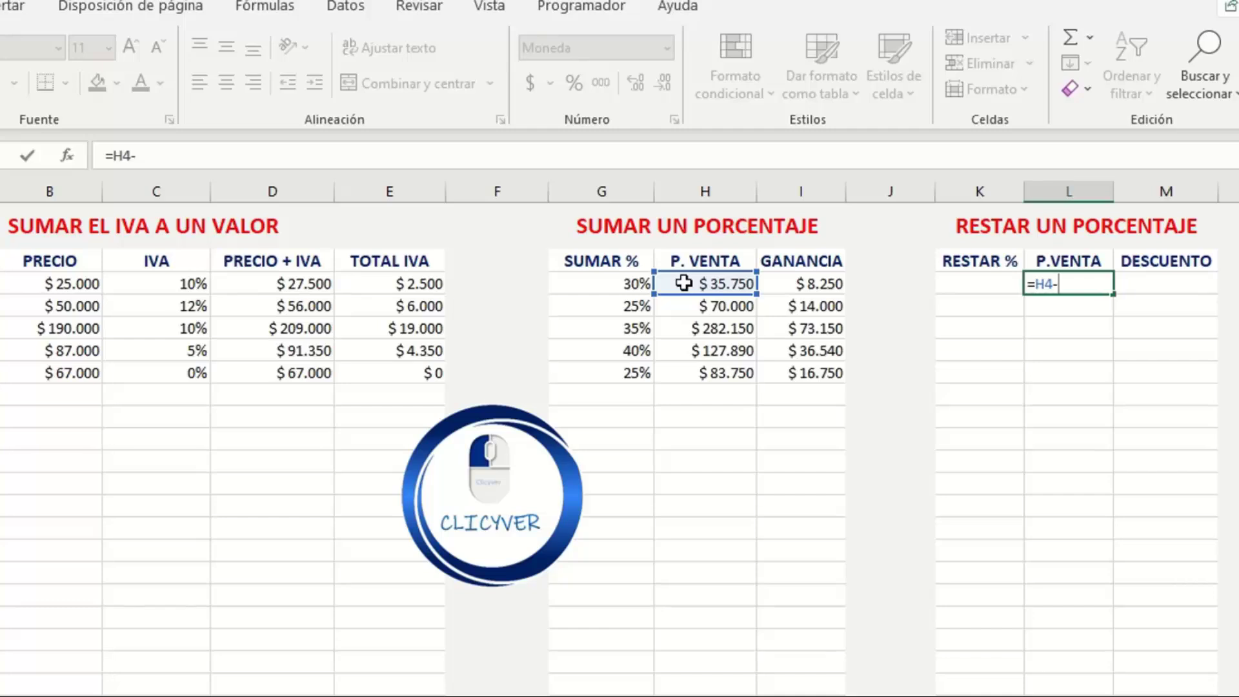
type("(")
left_click(973, 285)
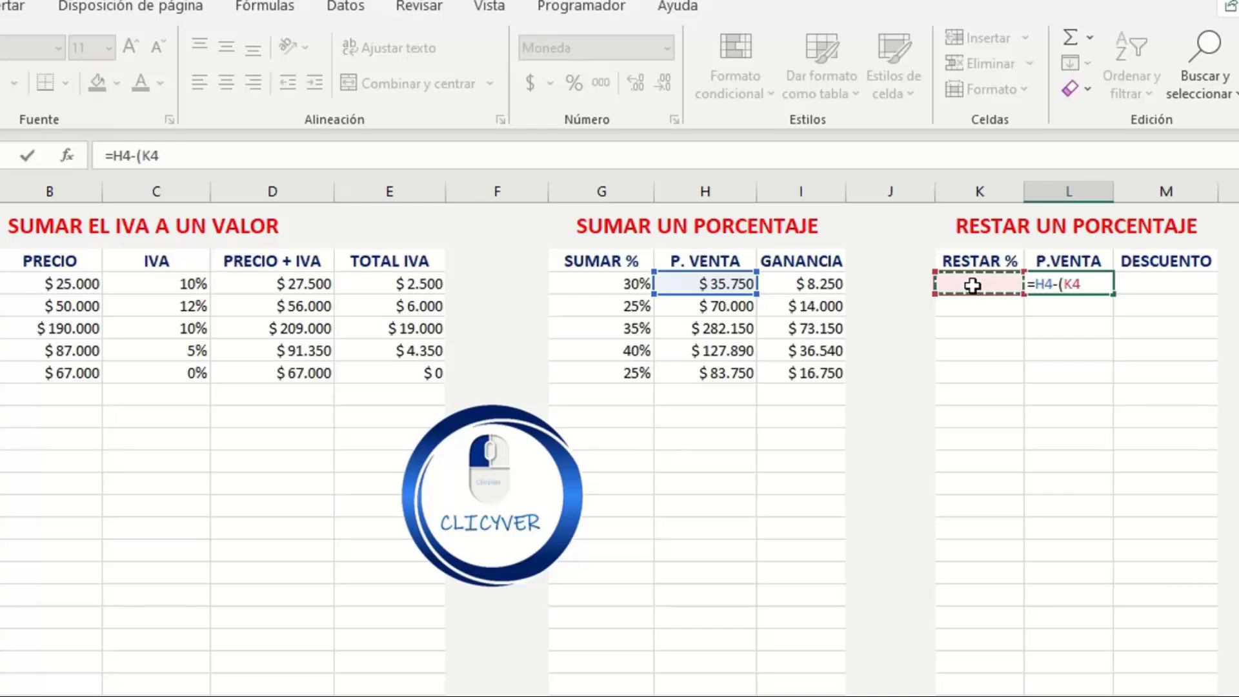
type("*")
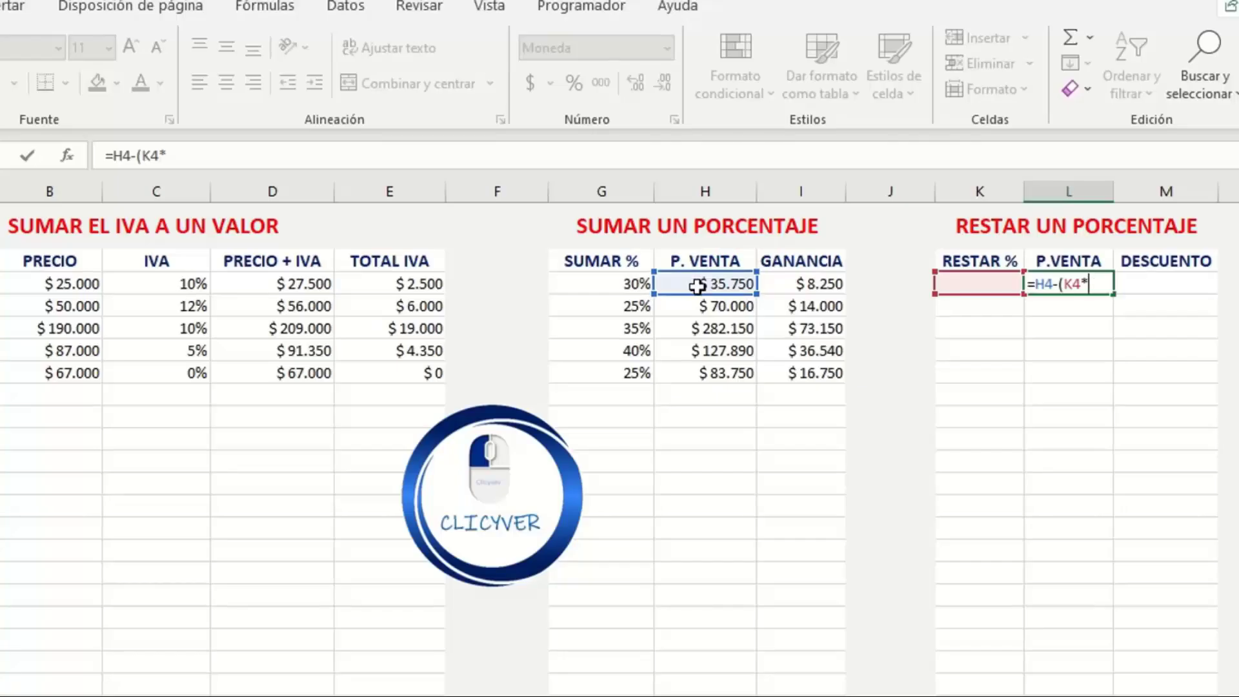
left_click(697, 286)
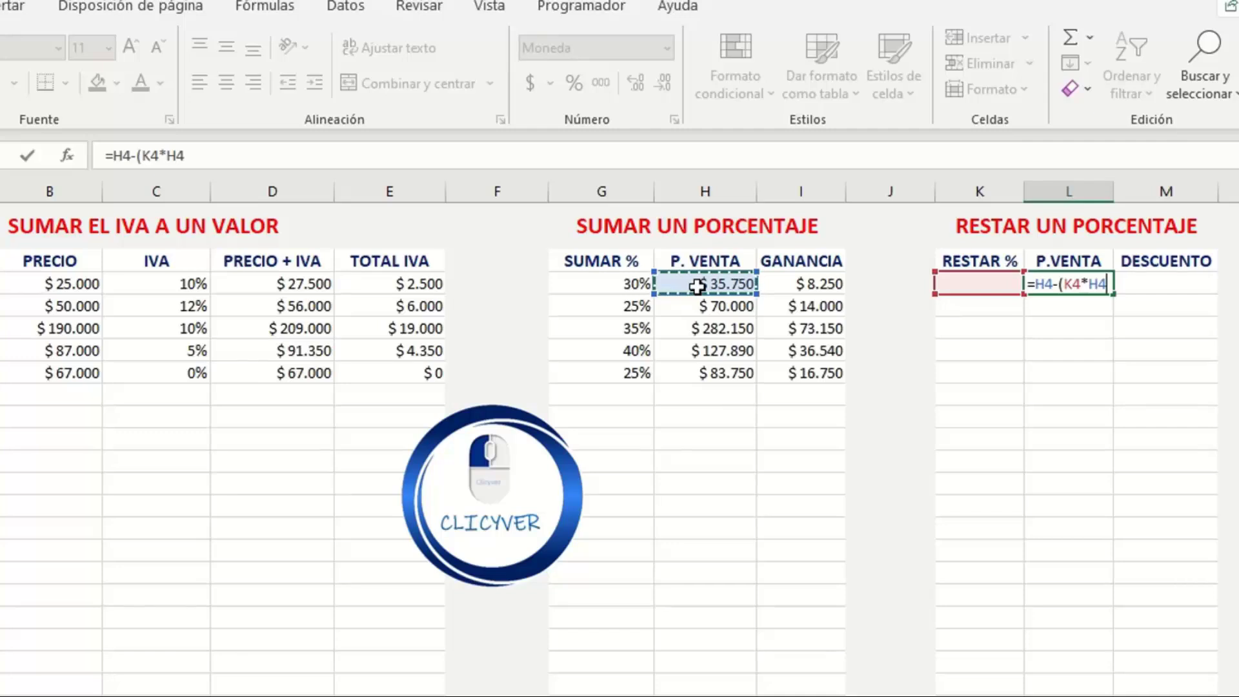
type(")")
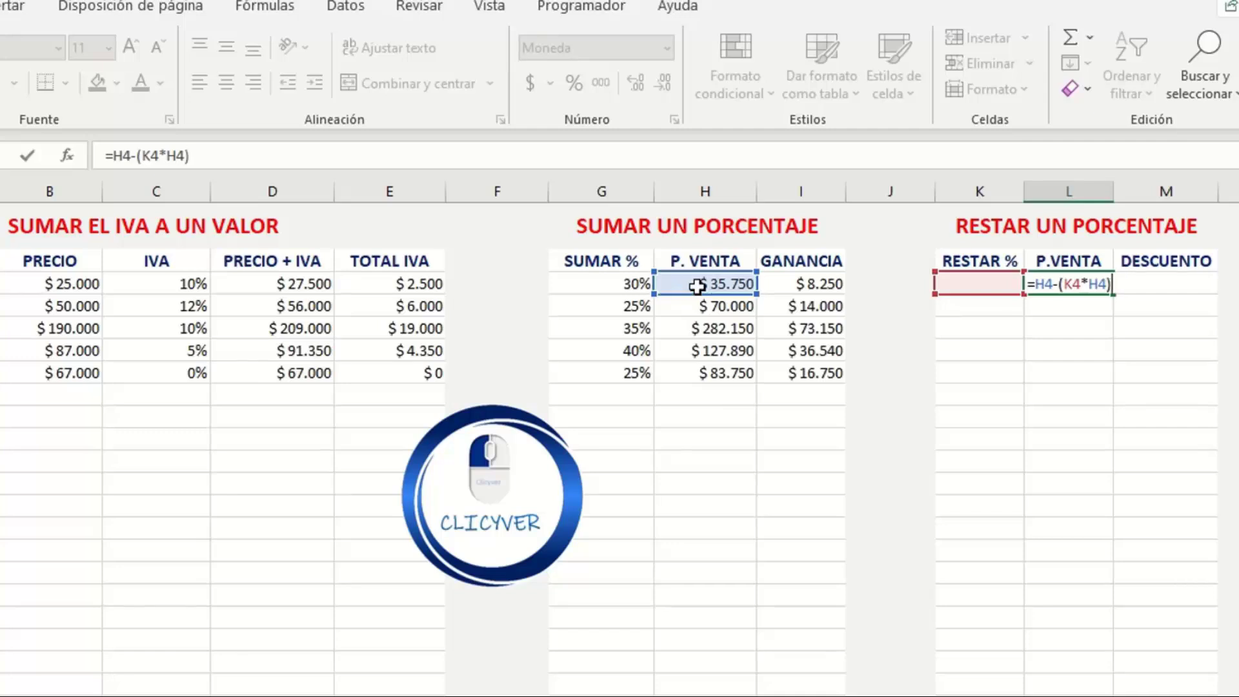
key("Return")
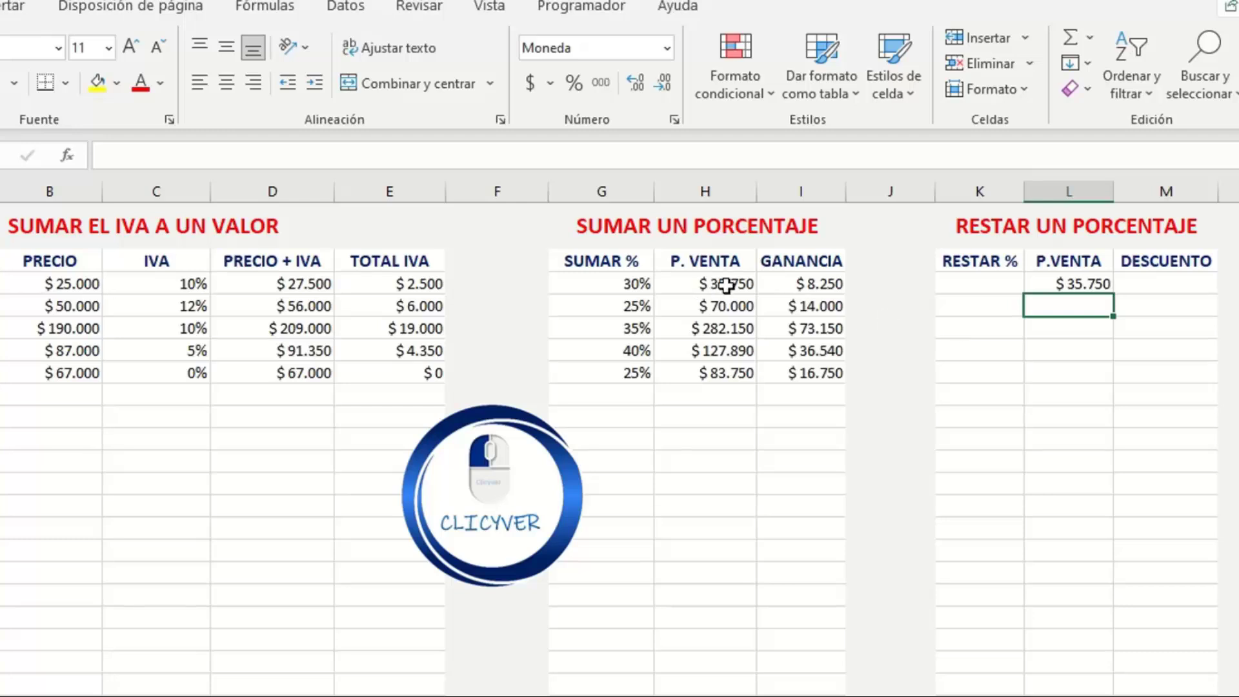
Step: Set RESTAR % in K4 to 10%, reviewing the H4 and L4 formulas before and after
left_click(692, 289)
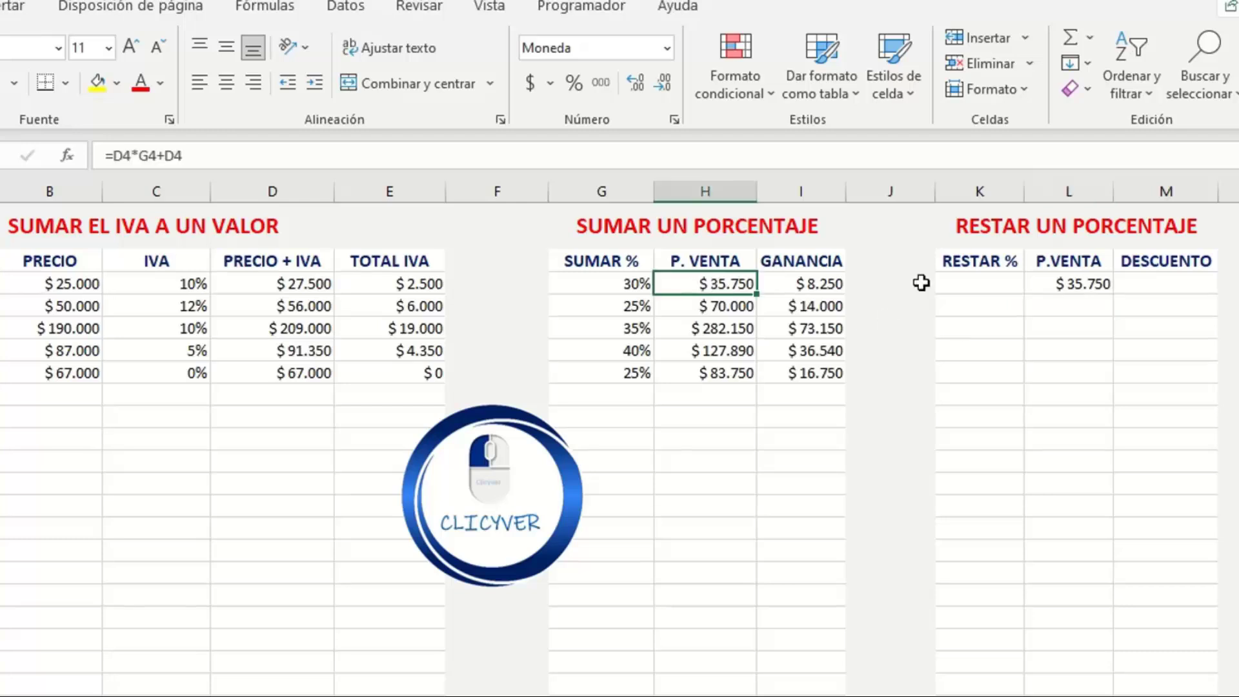
left_click(1055, 283)
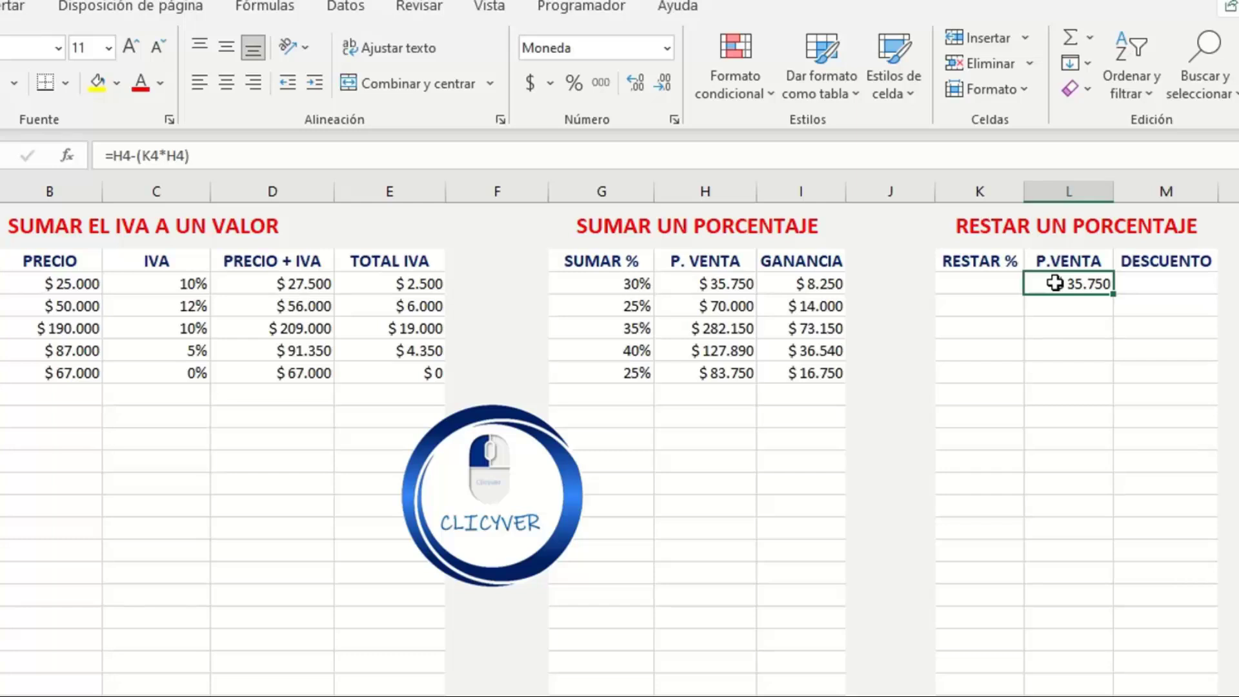
left_click(965, 287)
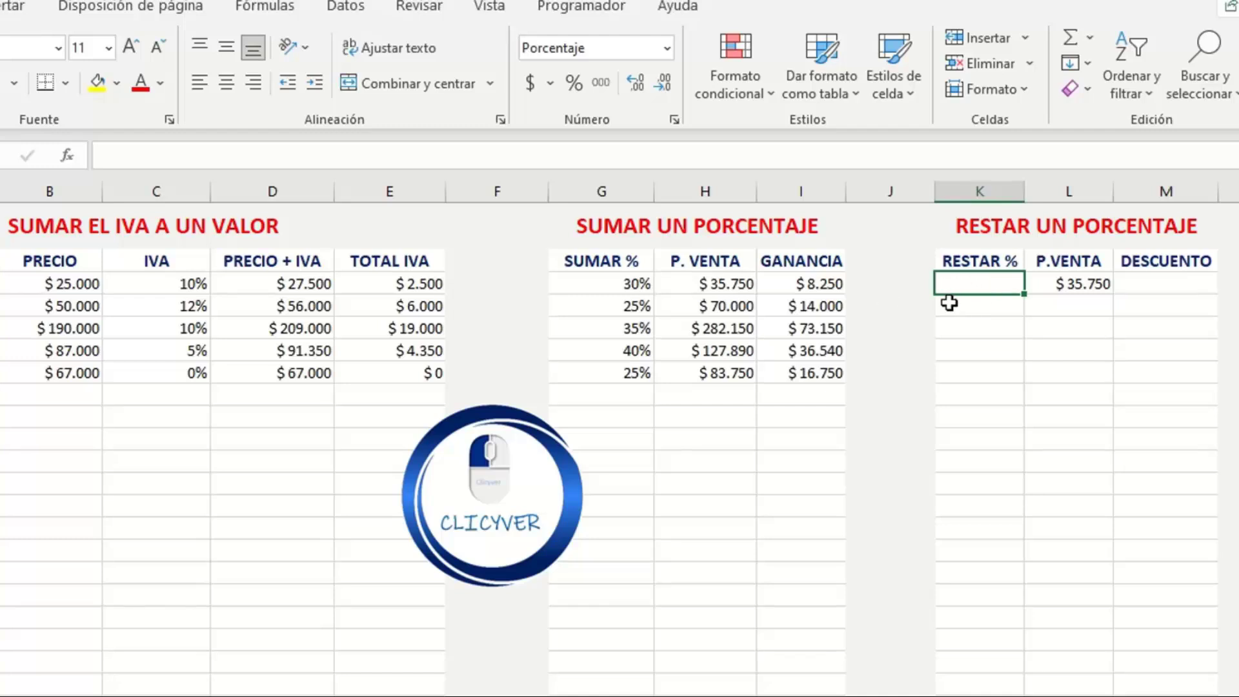
type("1")
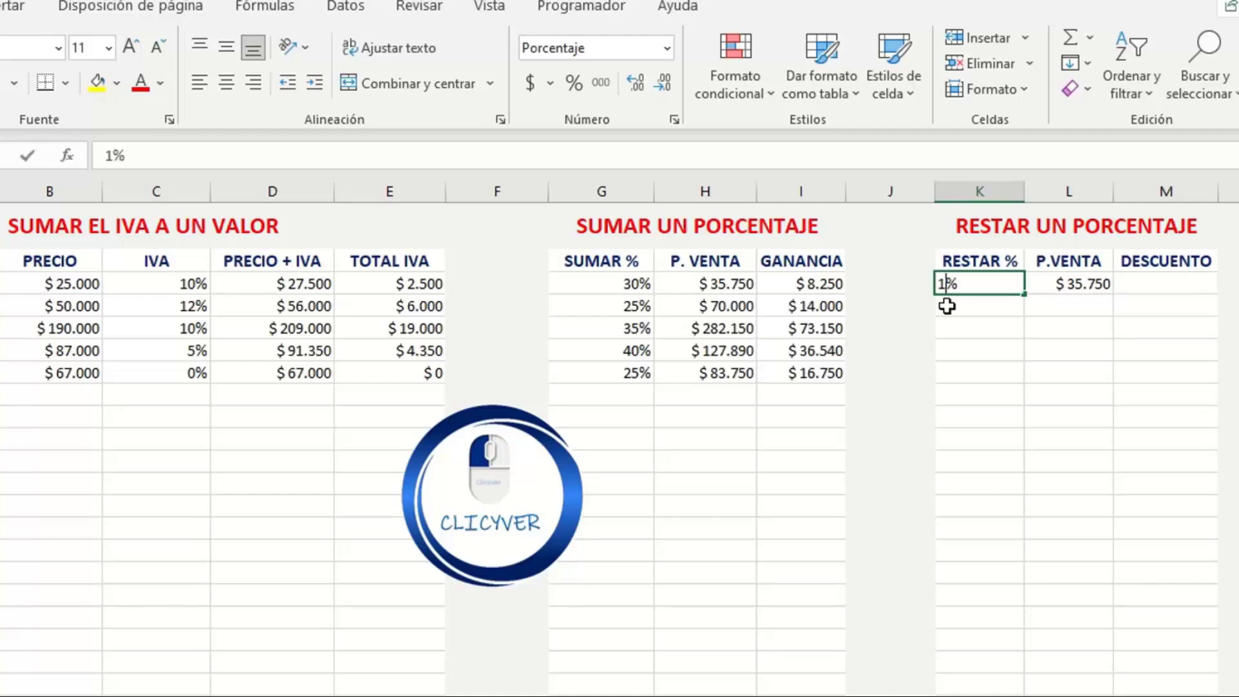
type("0")
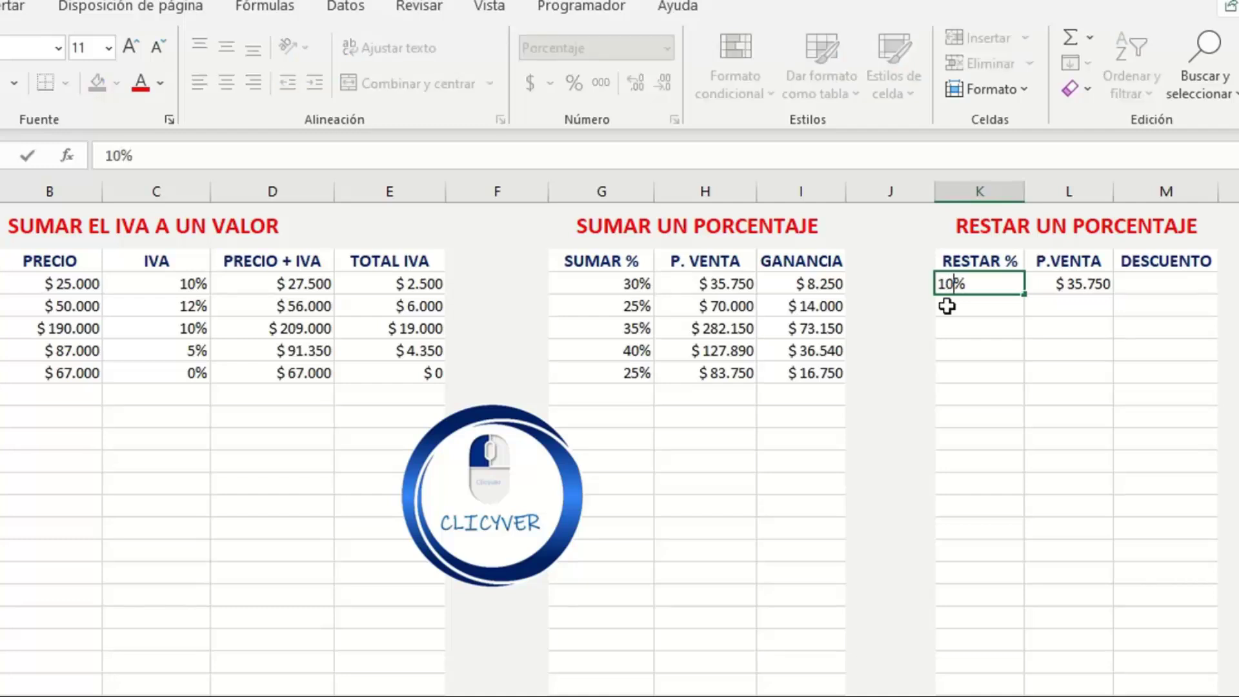
key("Return")
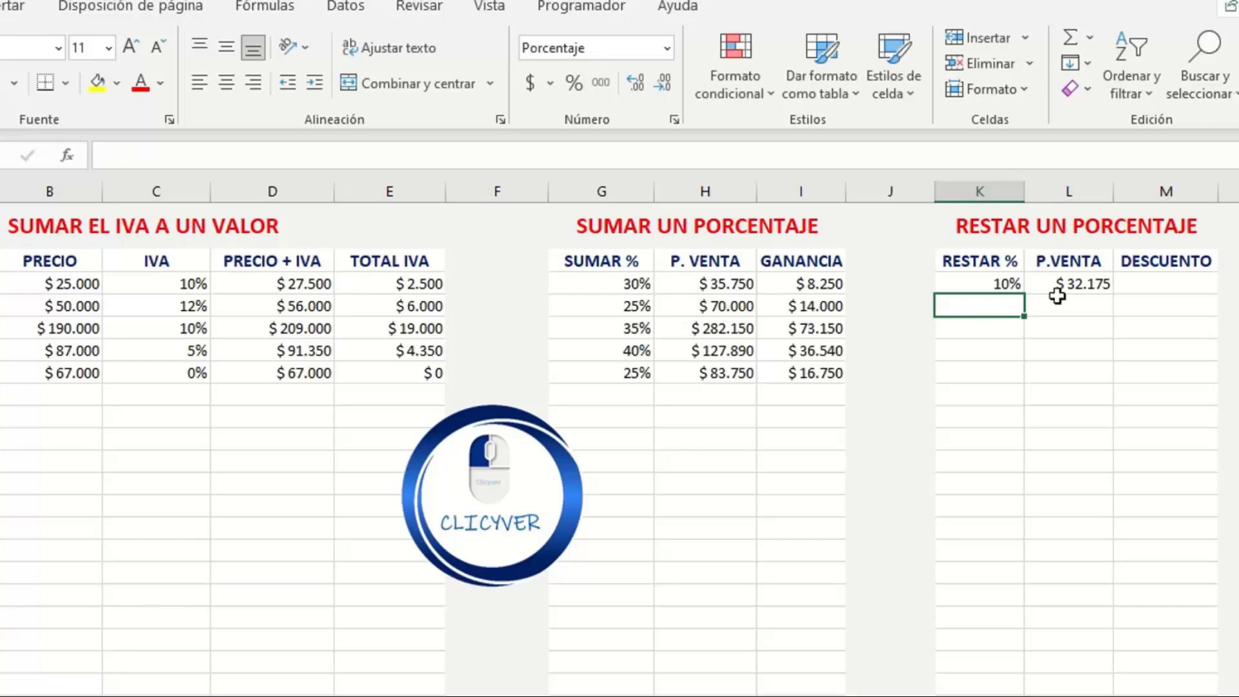
left_click(696, 287)
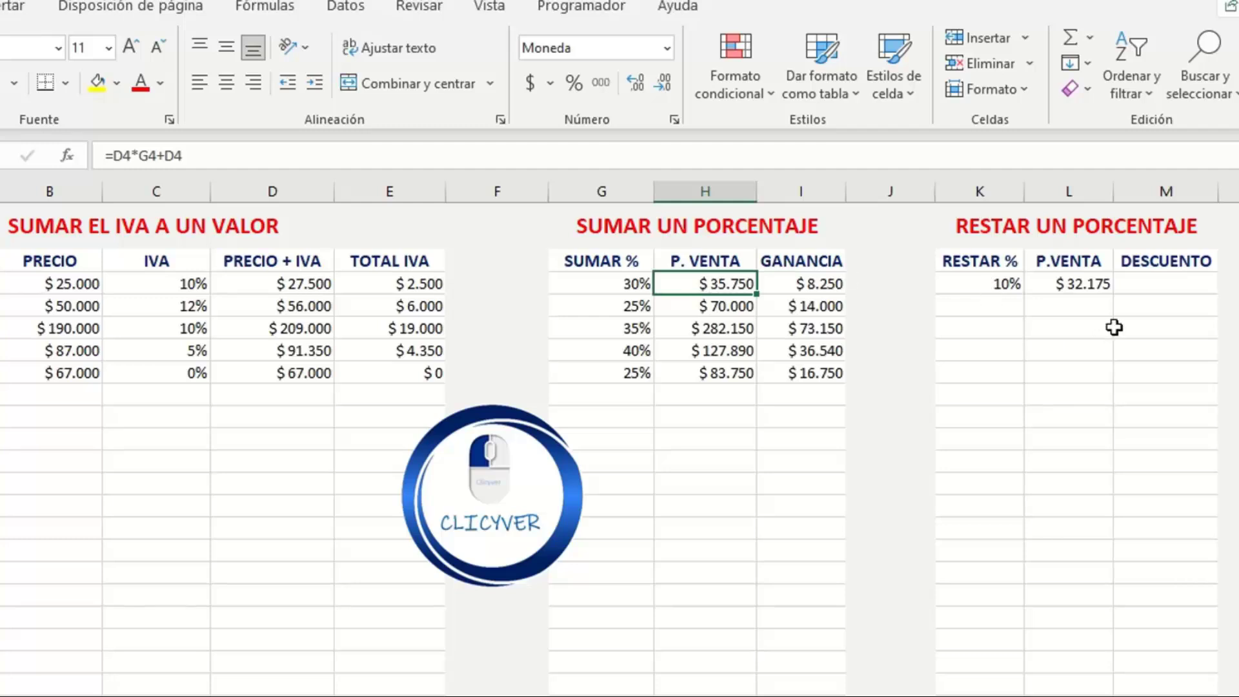
left_click(1082, 288)
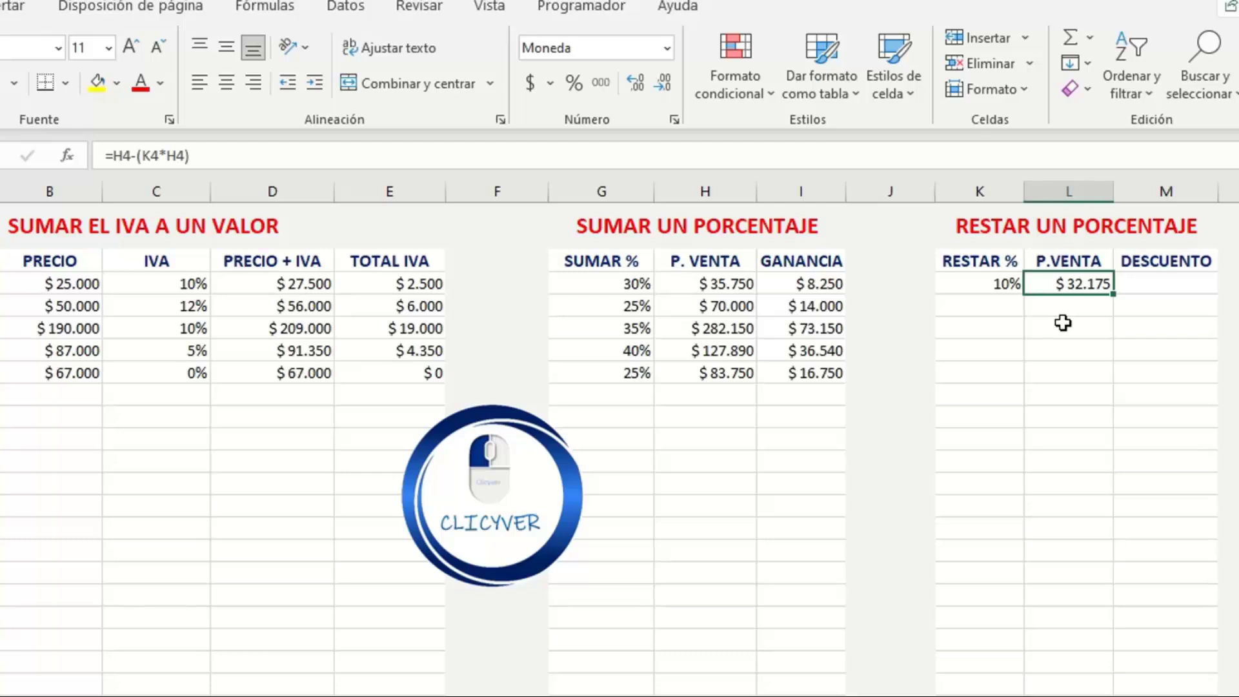
left_click(1167, 282)
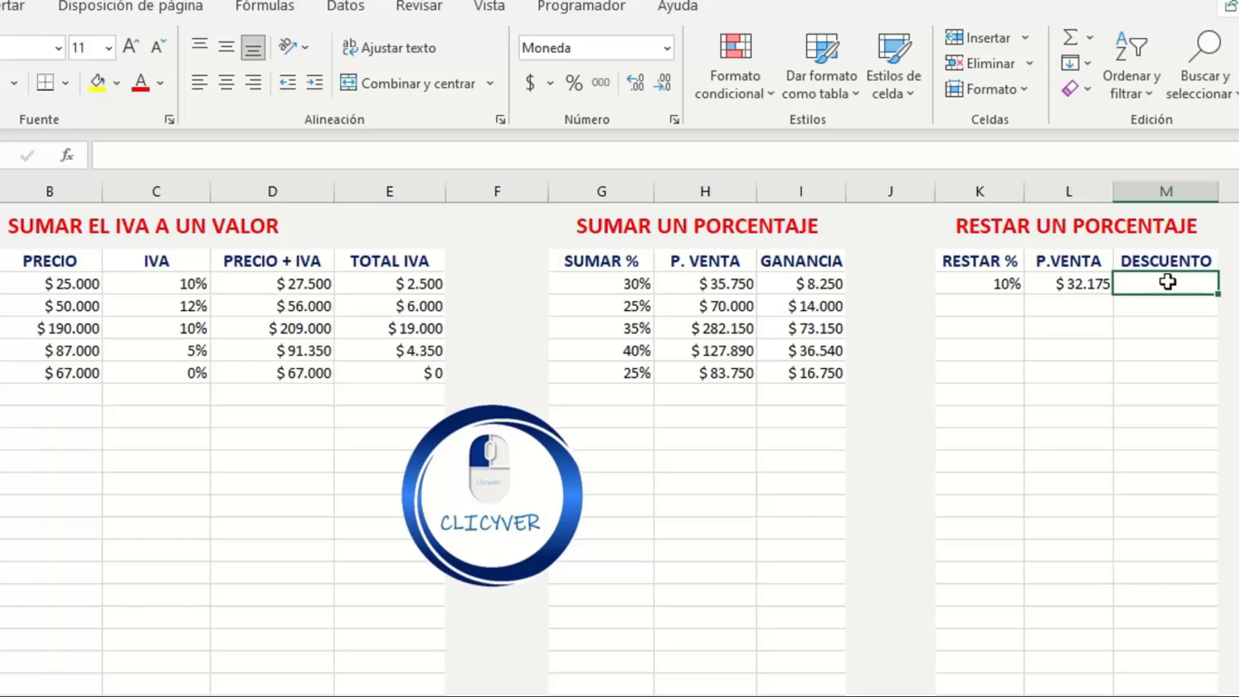
Step: Enter =H4-L4 in M4 so the first DESCUENTO shows $3.575
type("=")
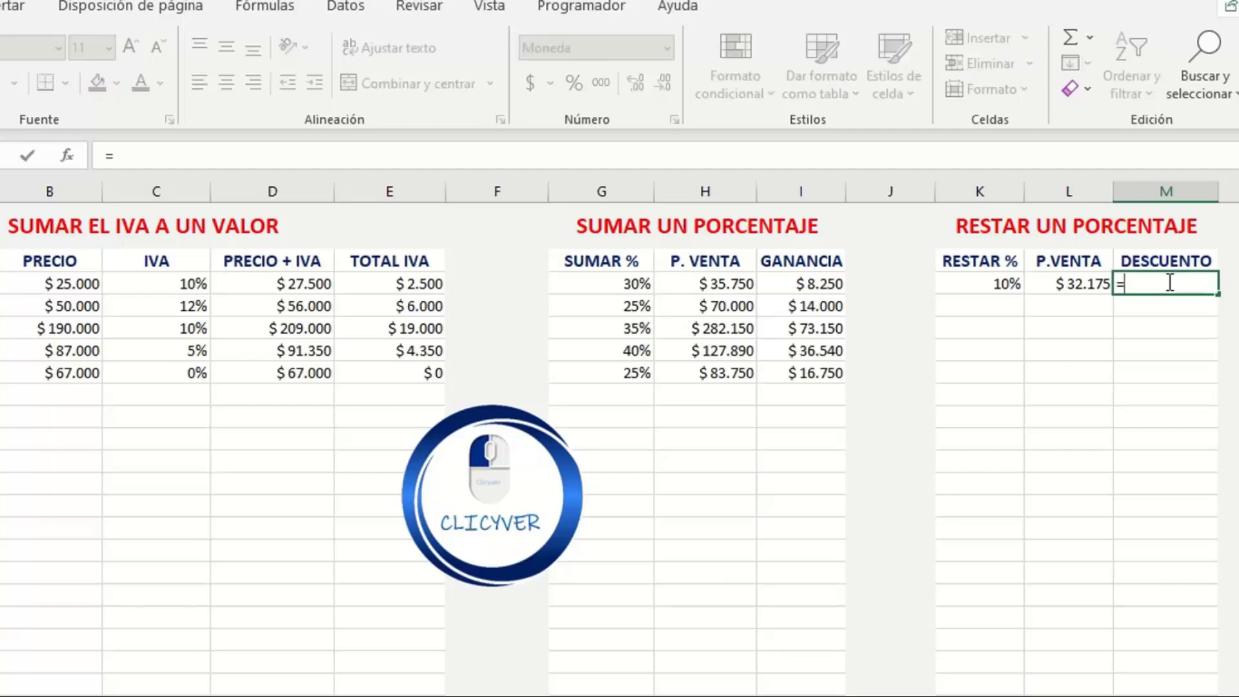
left_click(687, 286)
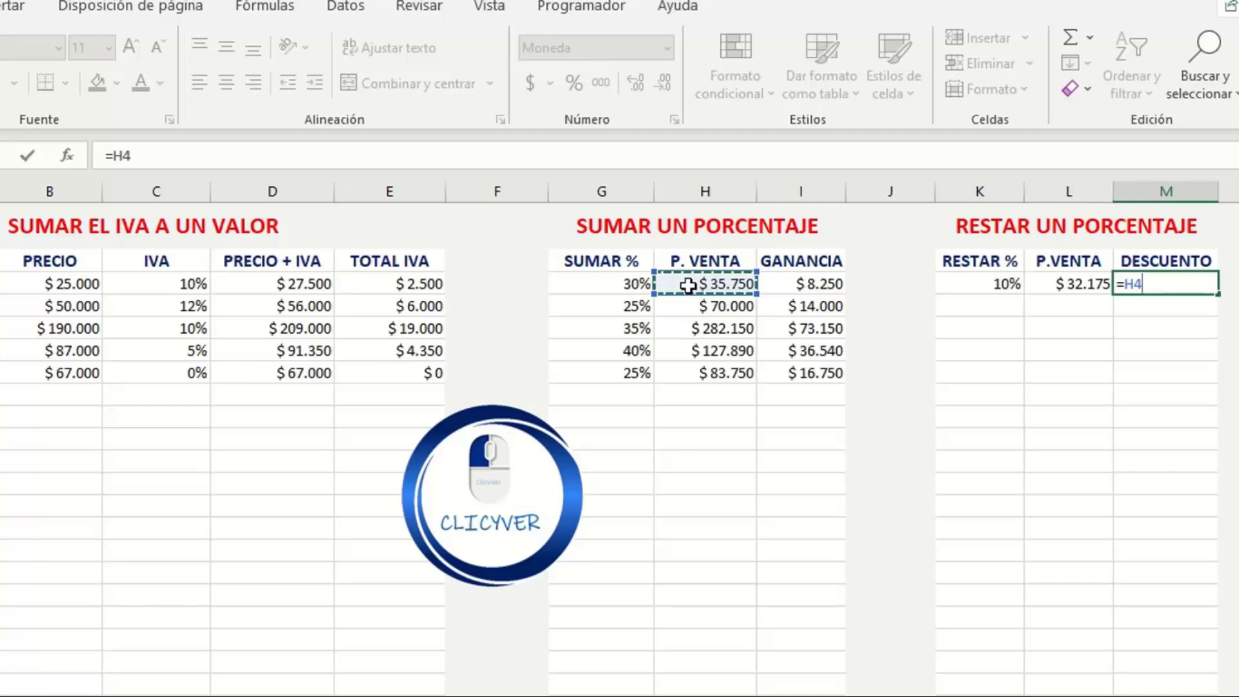
type("-")
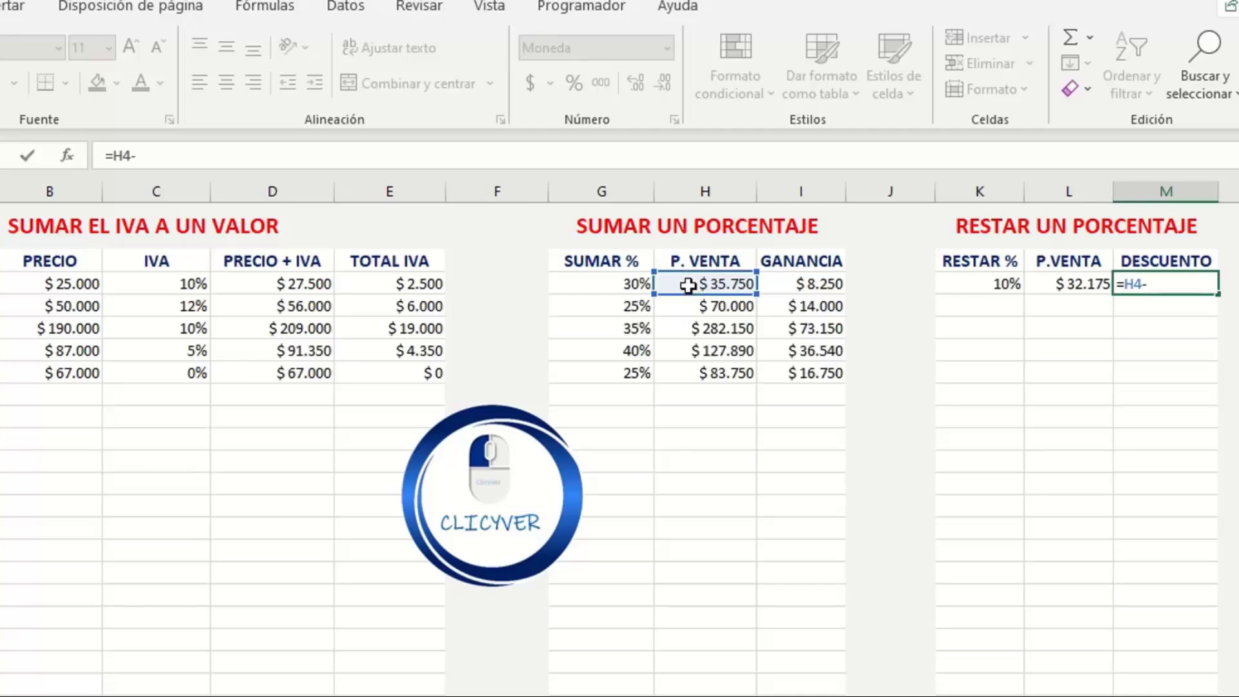
left_click(1059, 284)
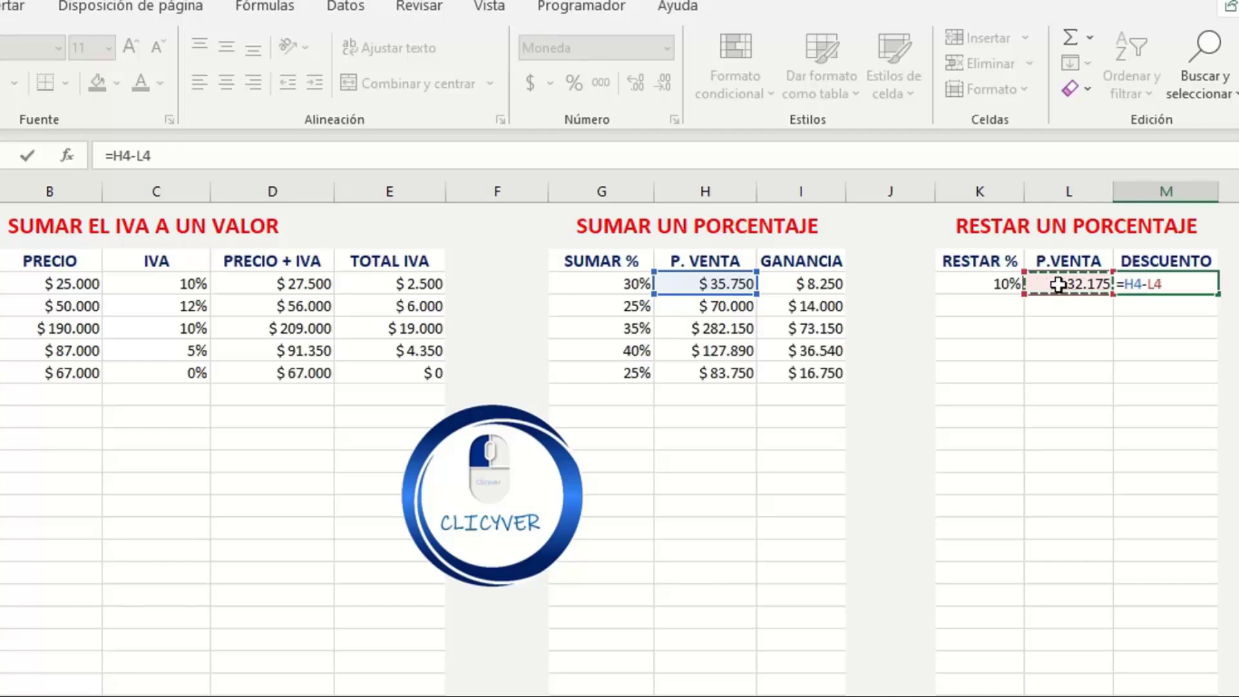
key("Return")
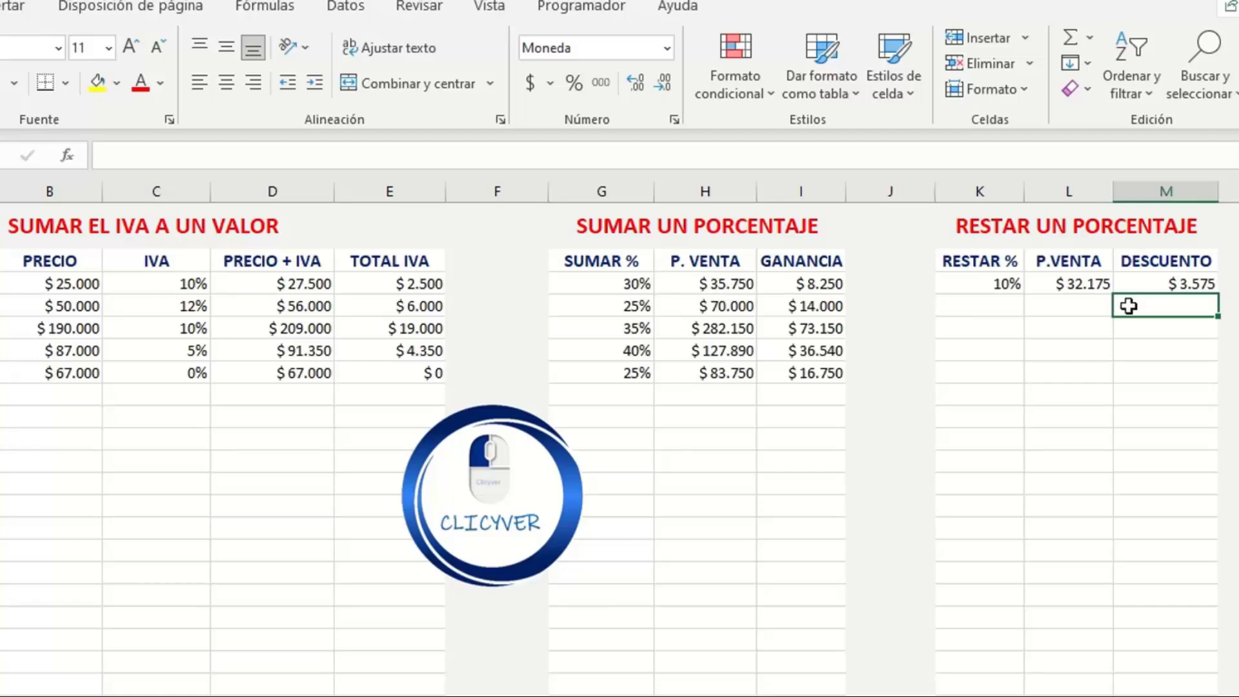
Step: Copy the L4 discounted-price and M4 discount formulas down through row 8
left_click(1151, 281)
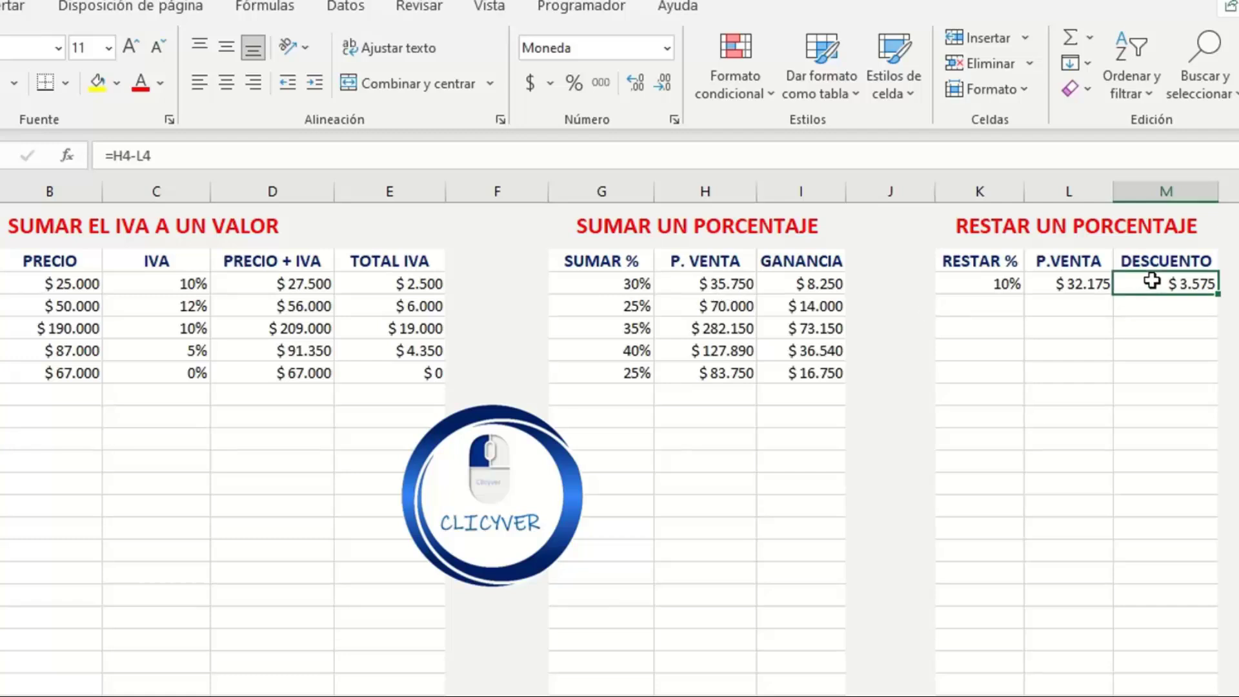
left_click(1095, 282)
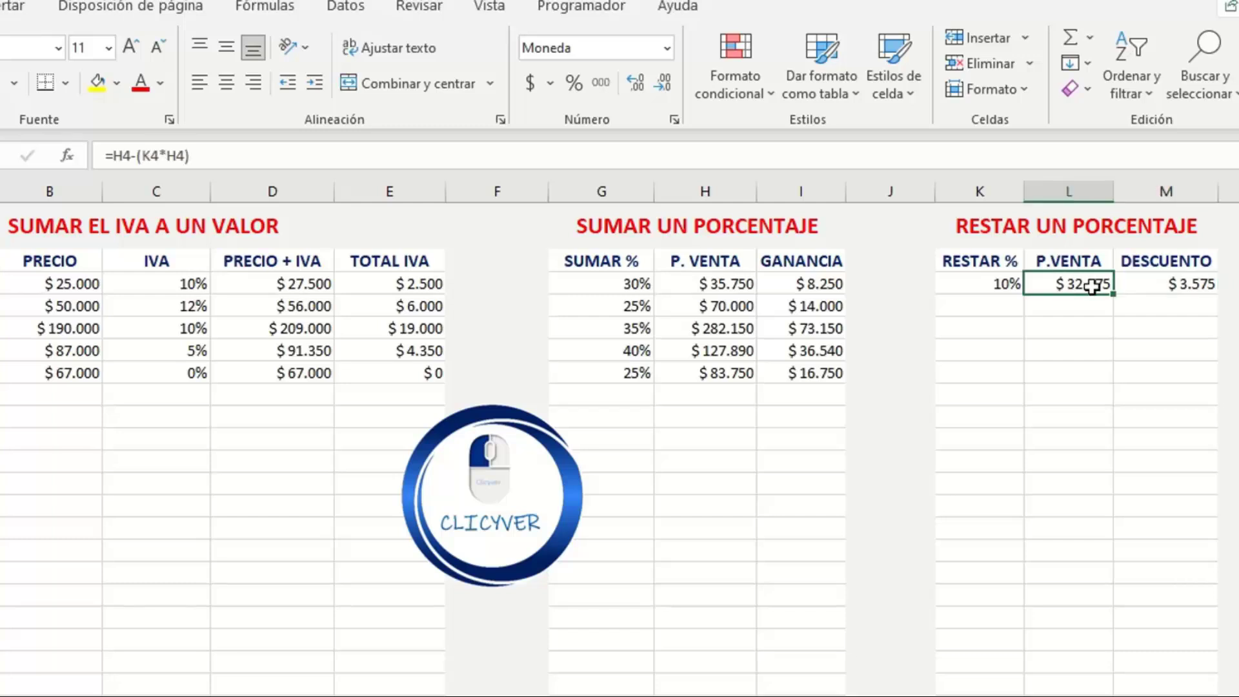
left_click_drag(1109, 295, 1109, 382)
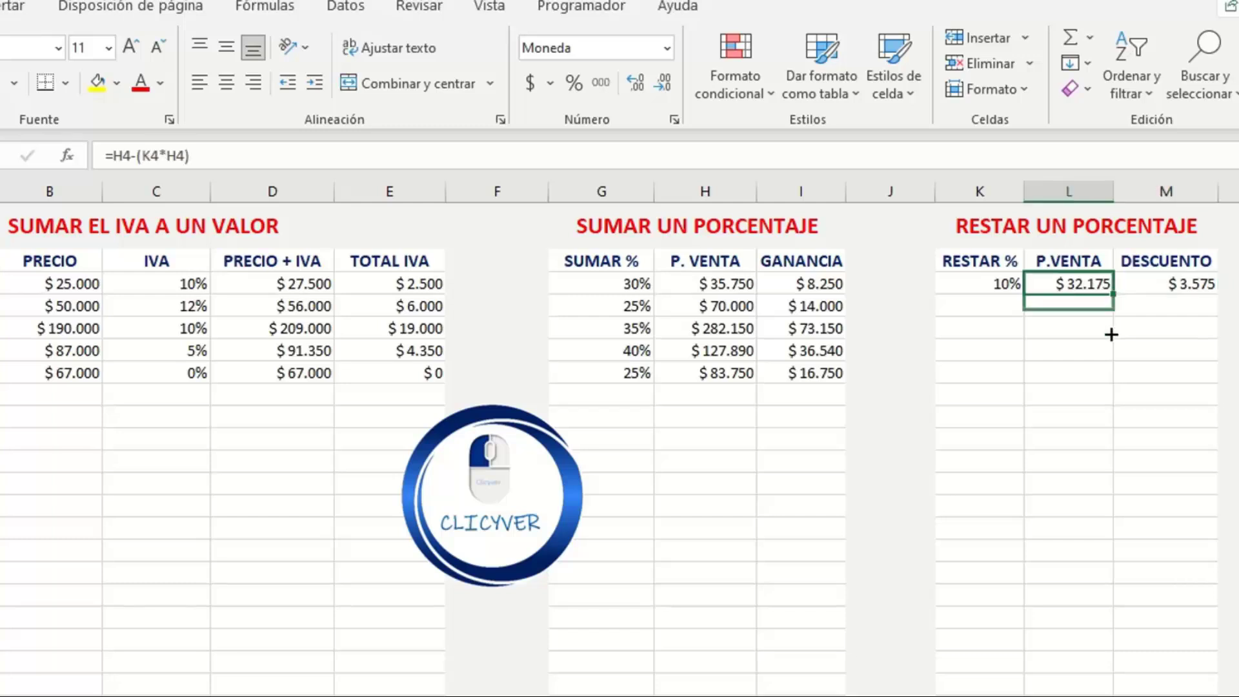
left_click(1201, 287)
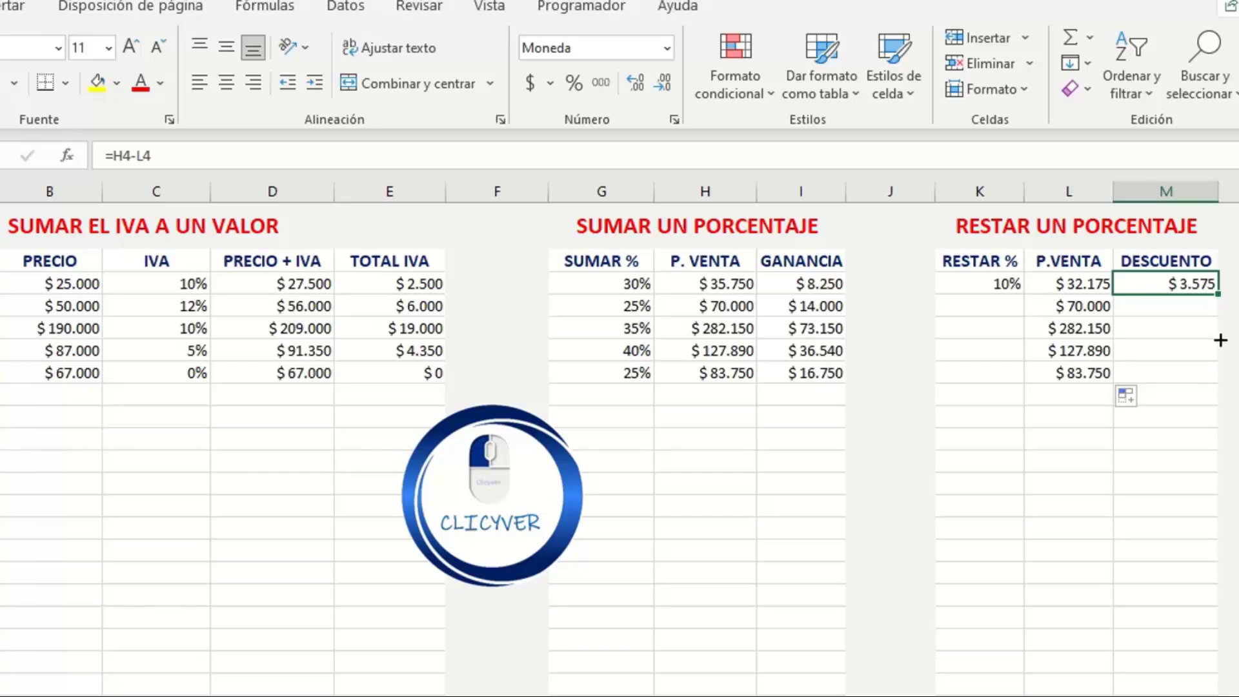
left_click_drag(1219, 294, 1221, 387)
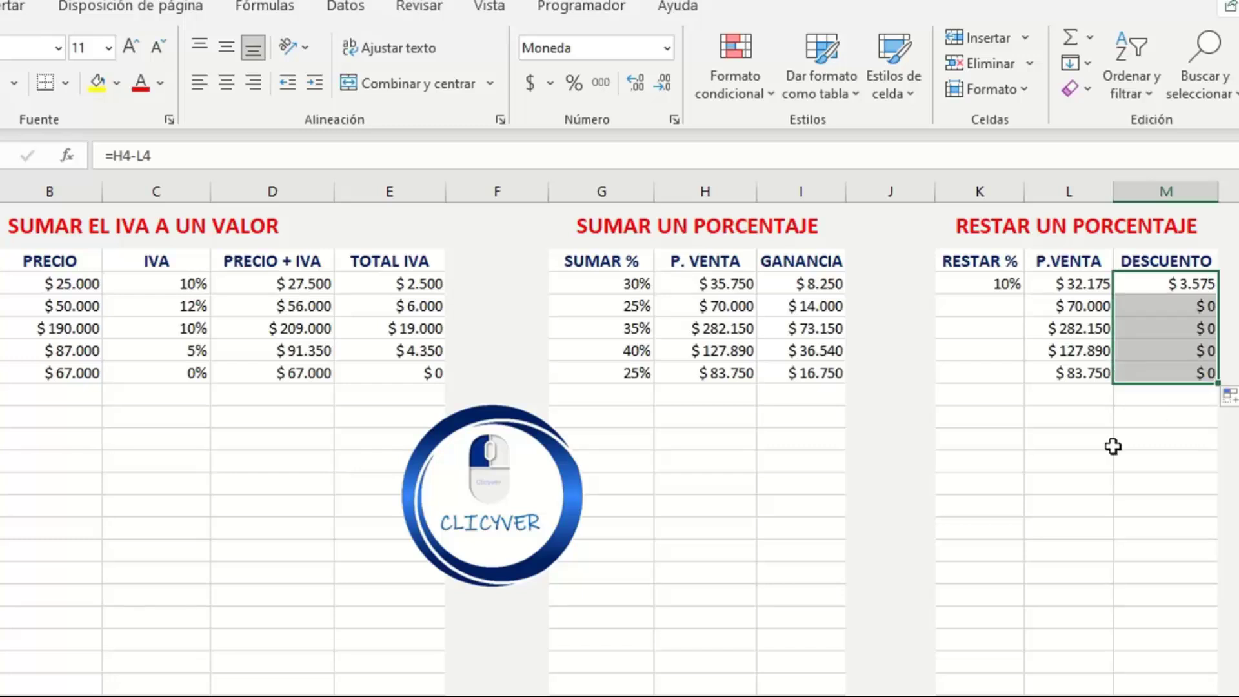
left_click_drag(1158, 309, 1163, 375)
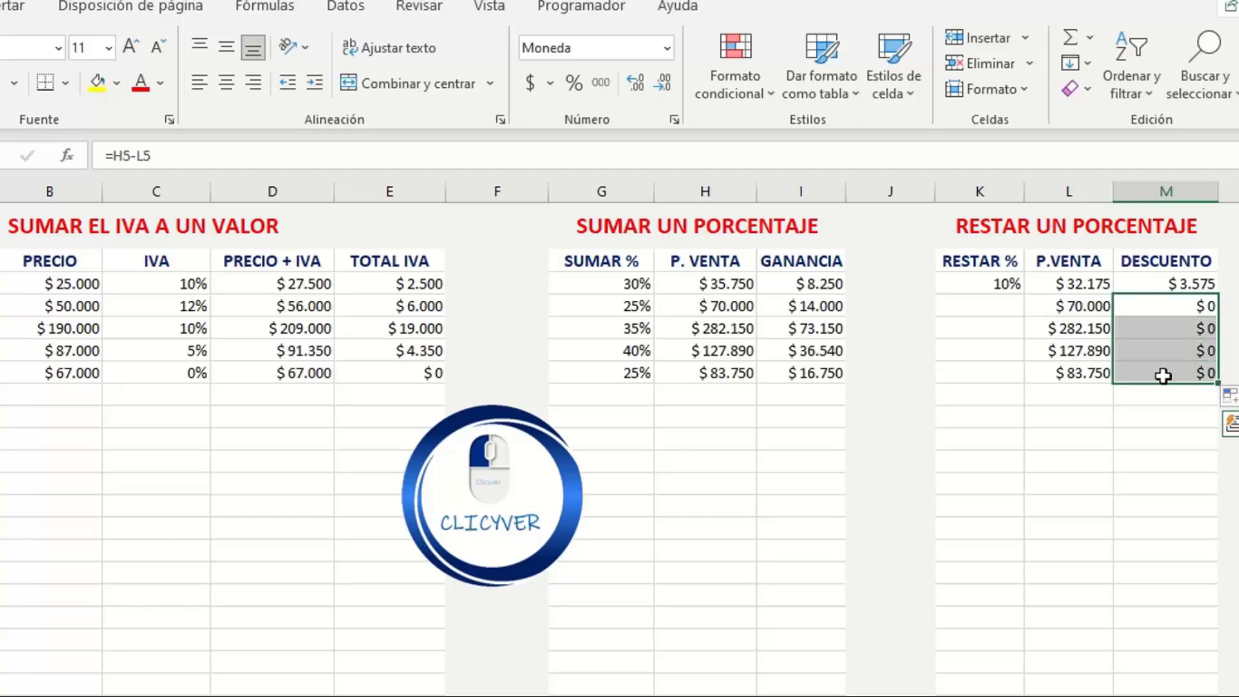
left_click(1131, 416)
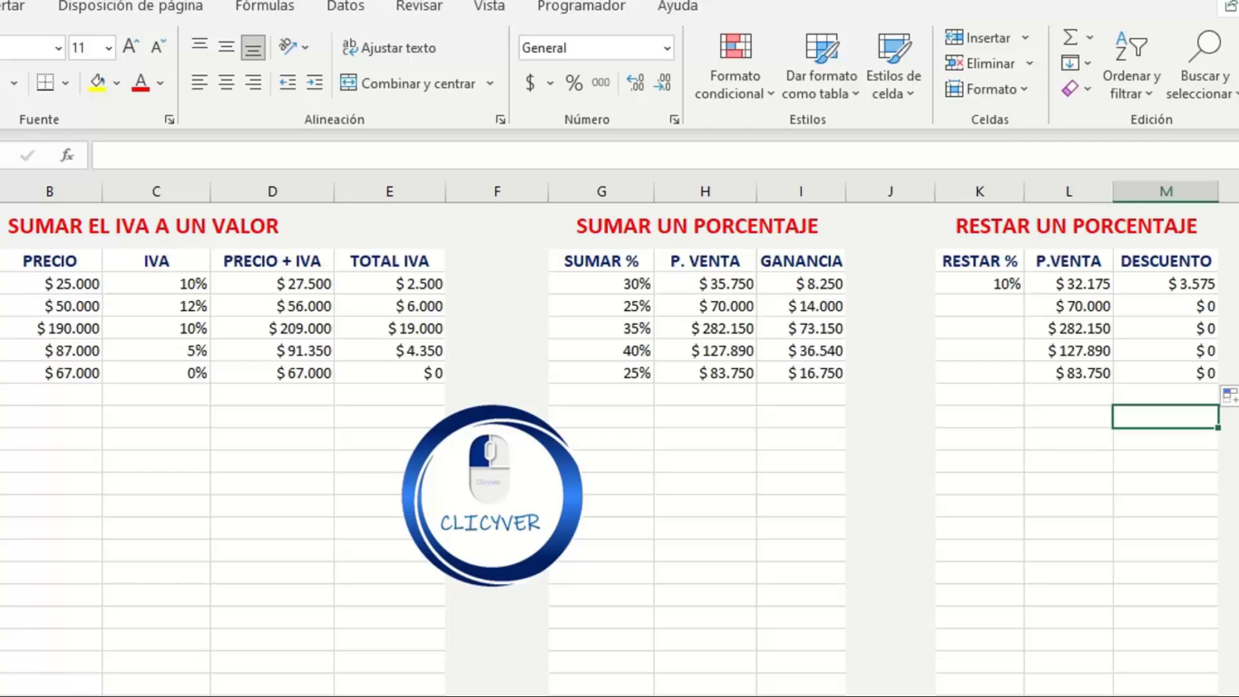
Step: Enter 19% in K6, cutting the third product's price to $228.542 with a $53.609 discount
left_click(986, 324)
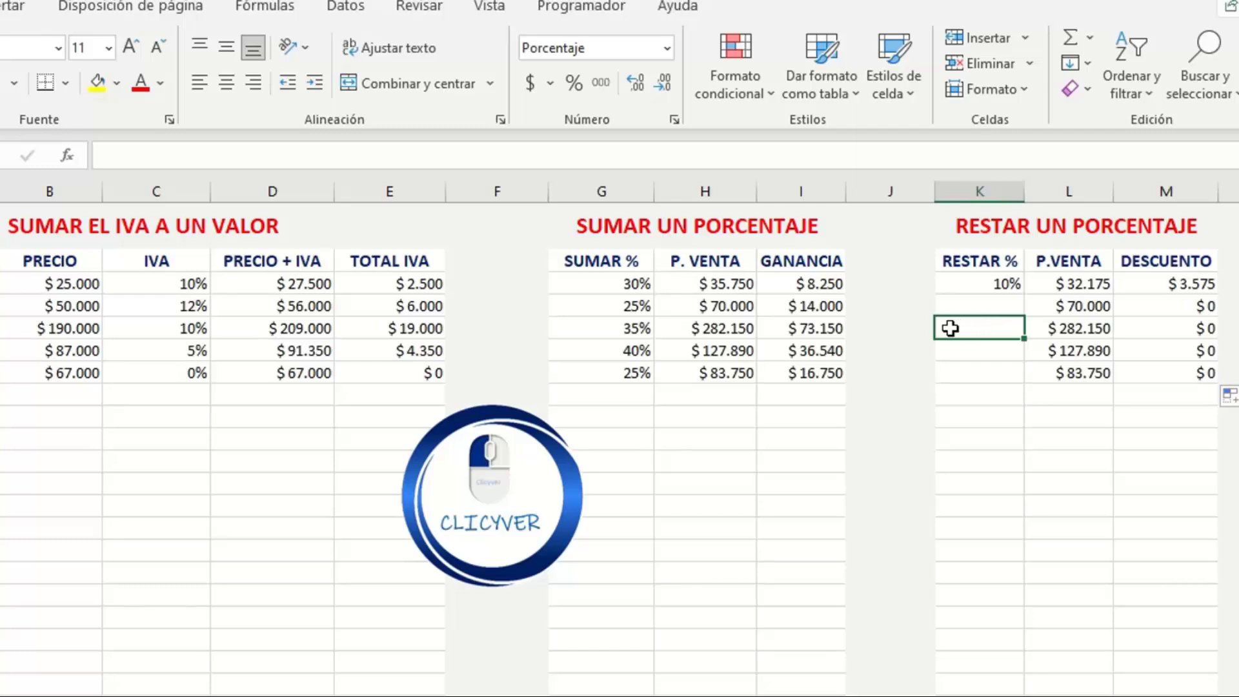
type("1")
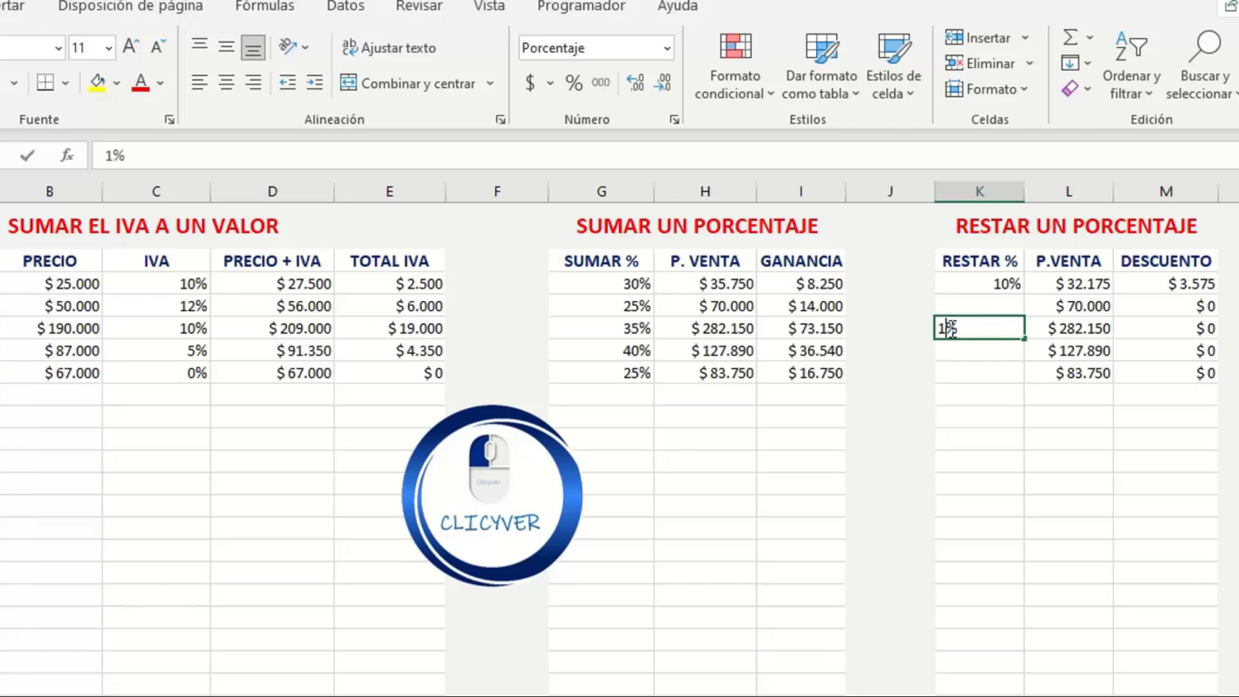
type("9")
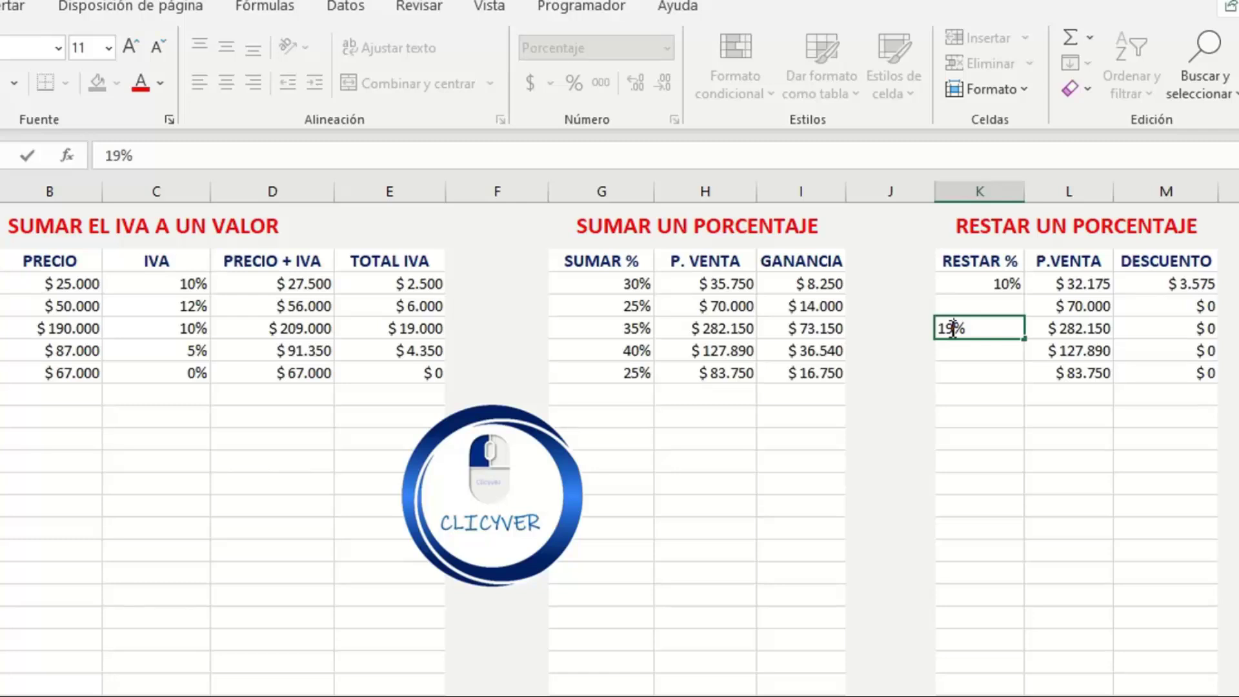
key("Return")
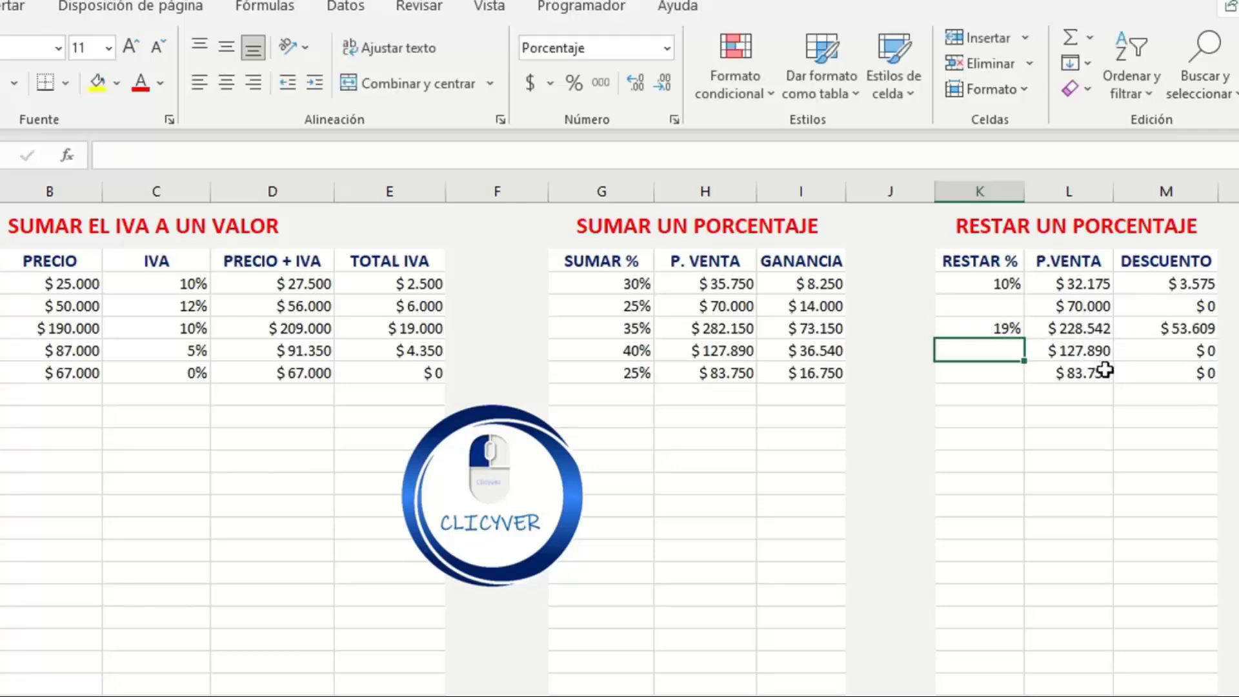